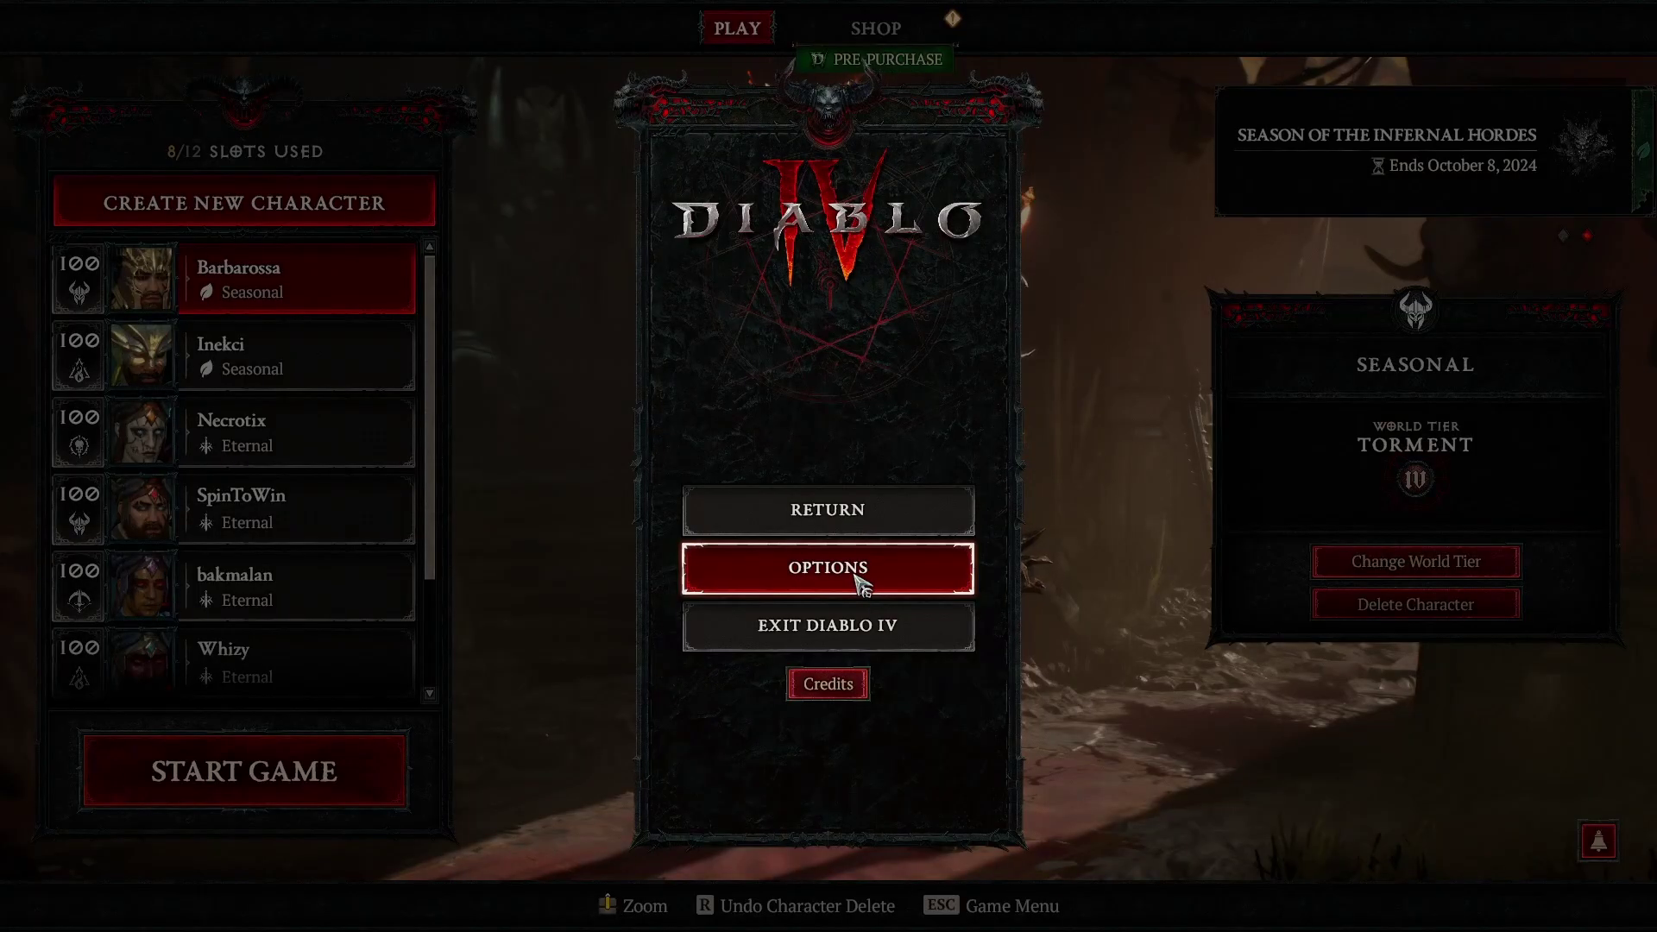
- Bring up Task Manager over Diablo IV's character selection and centre it on screen
click(860, 583)
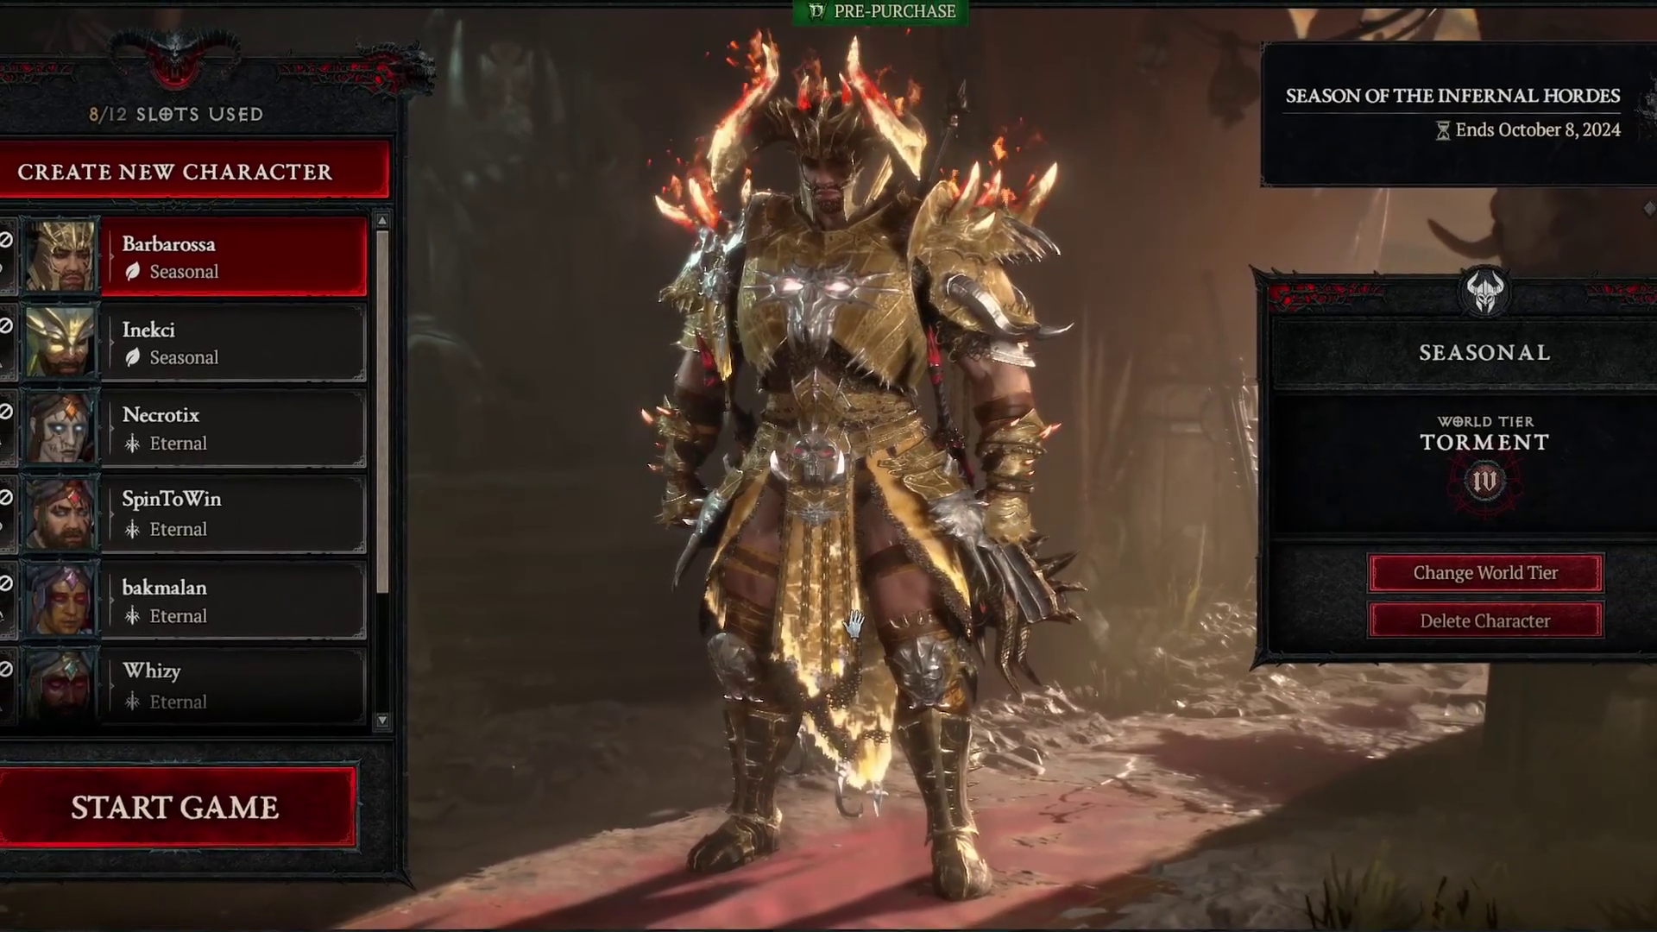
key(Escape)
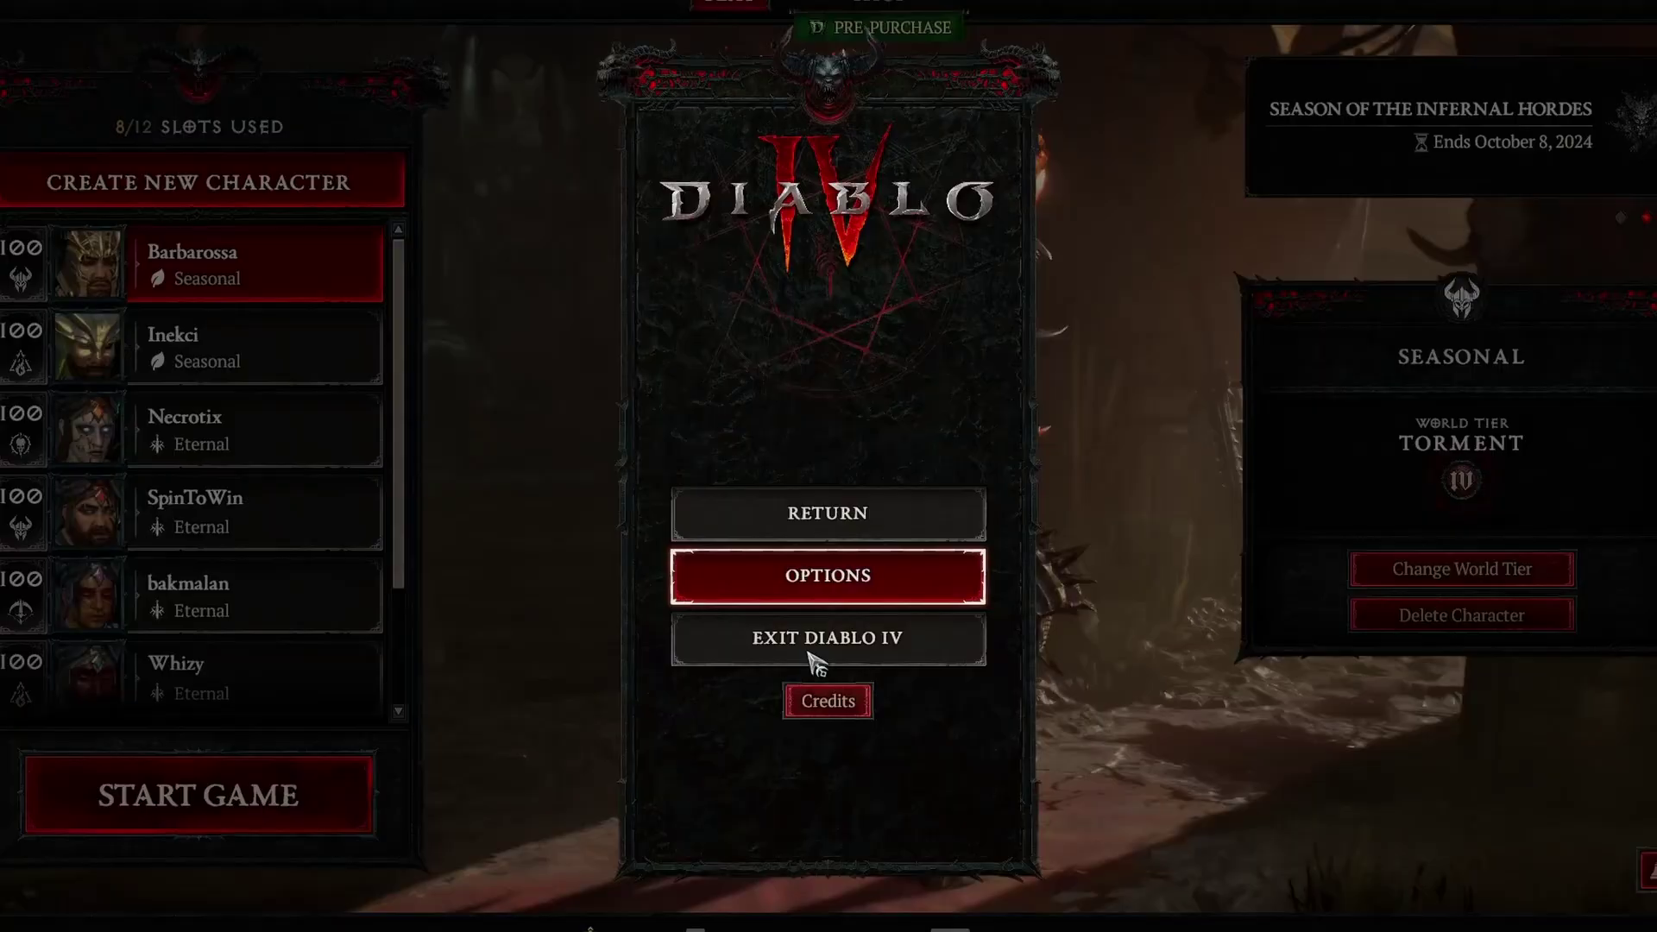
key(Escape)
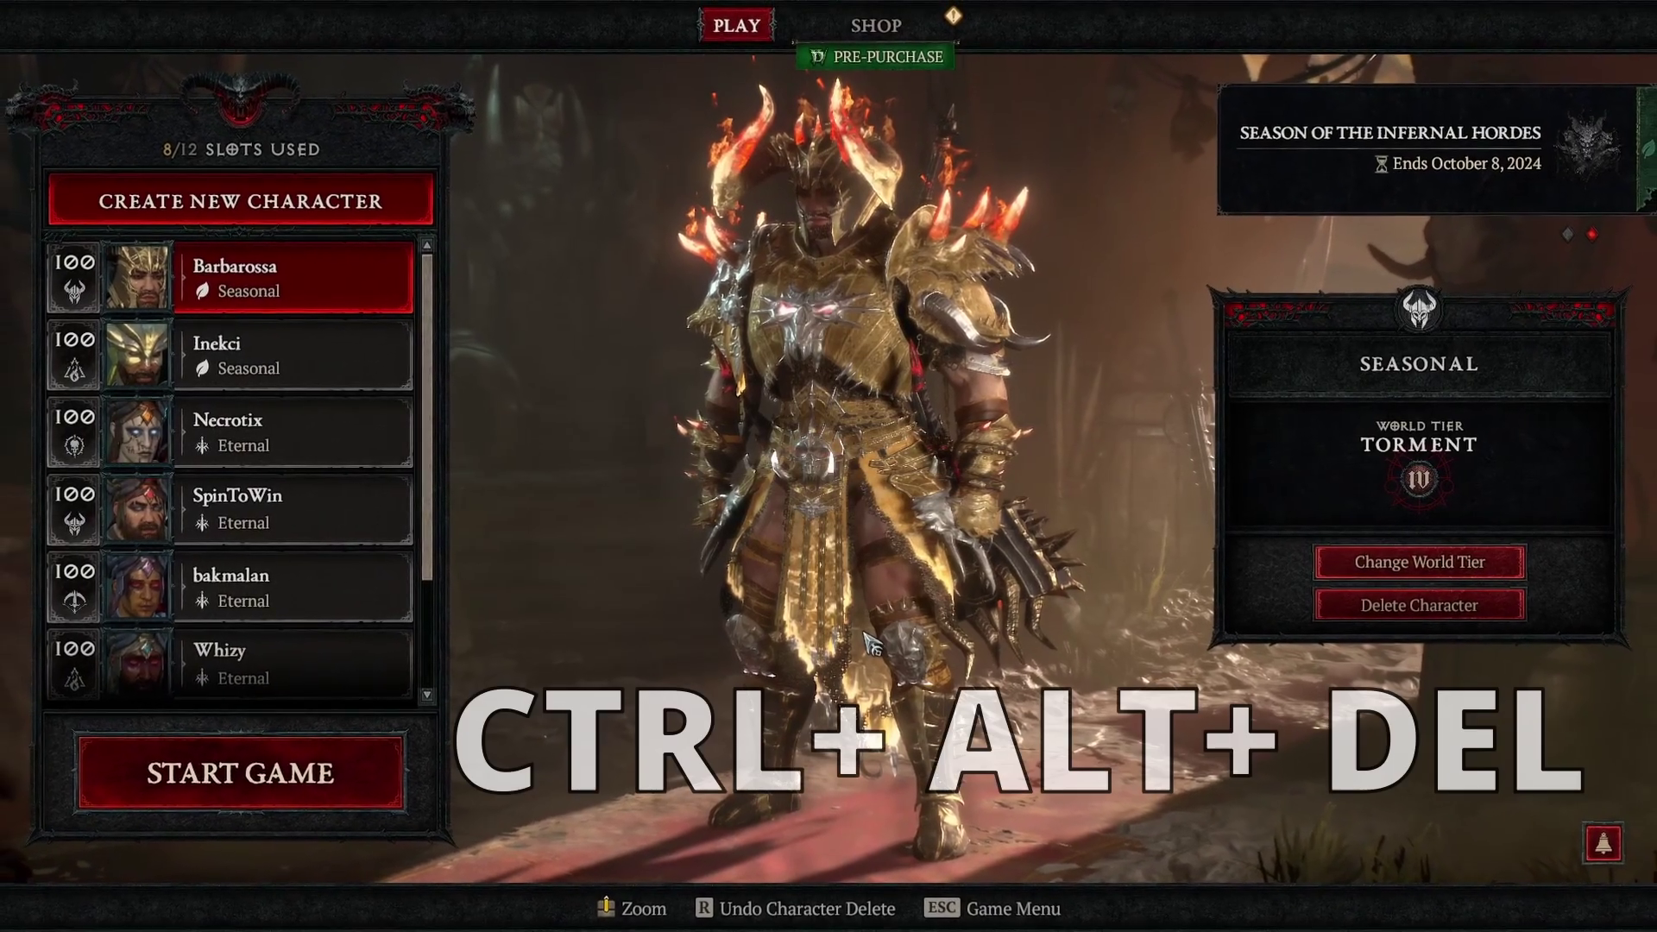
key(ctrl+alt+Delete)
drag(1450, 354, 916, 240)
- Set Diablo IV.exe to Hoch priority in Task Manager's Details list and recheck it
click(568, 278)
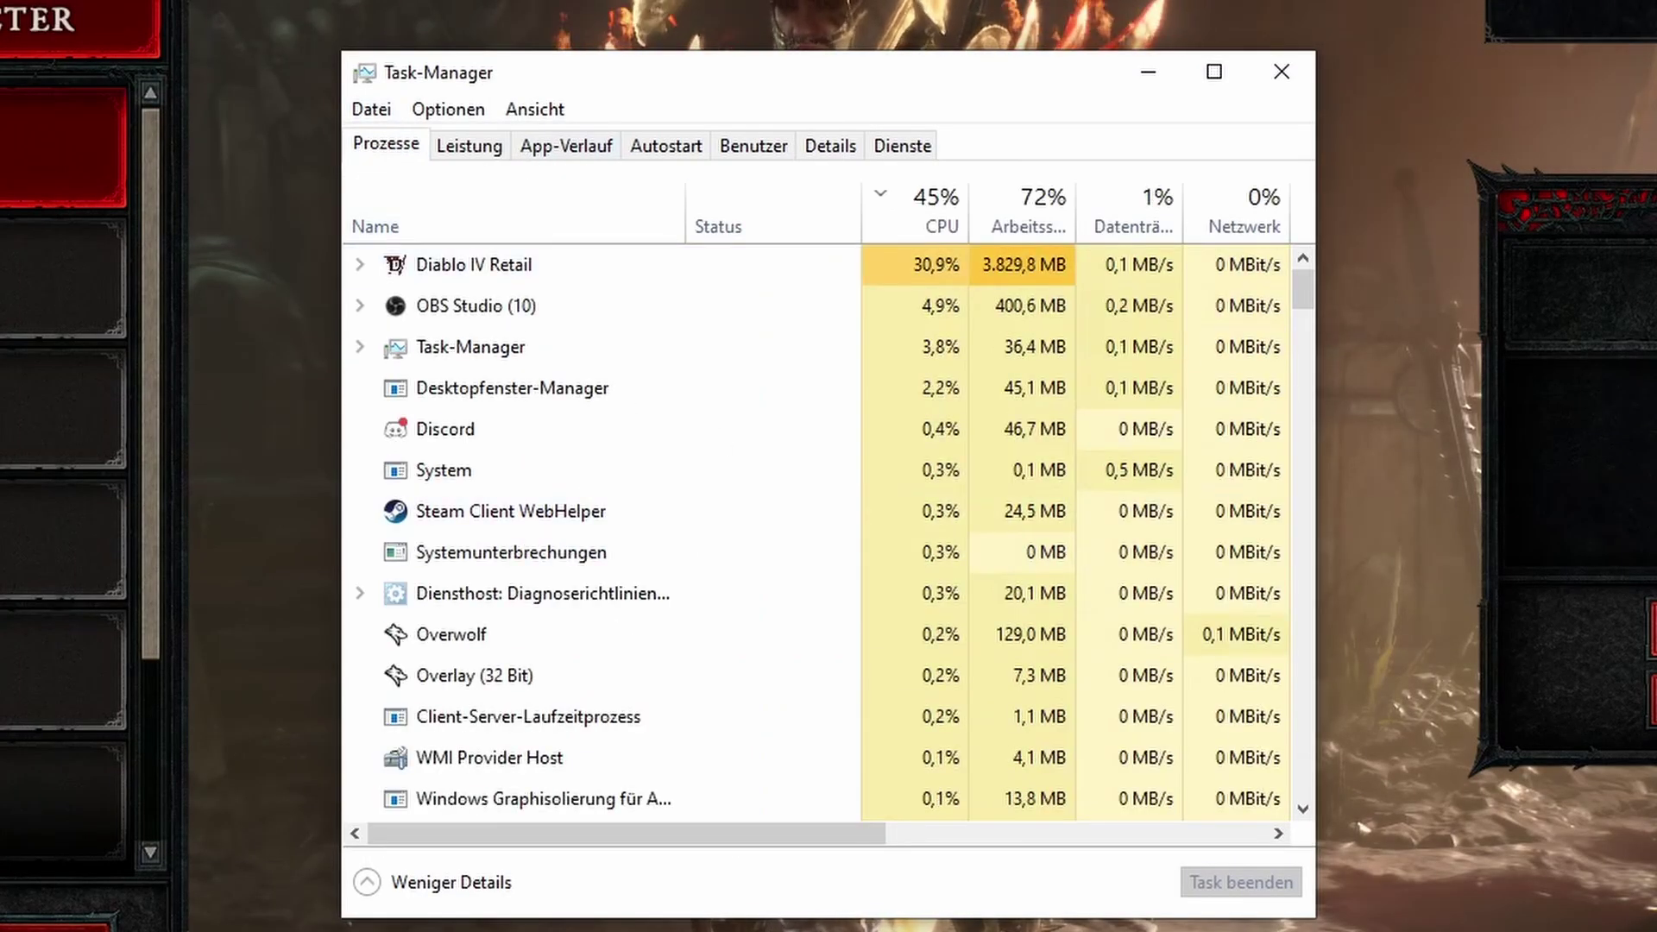
click(830, 145)
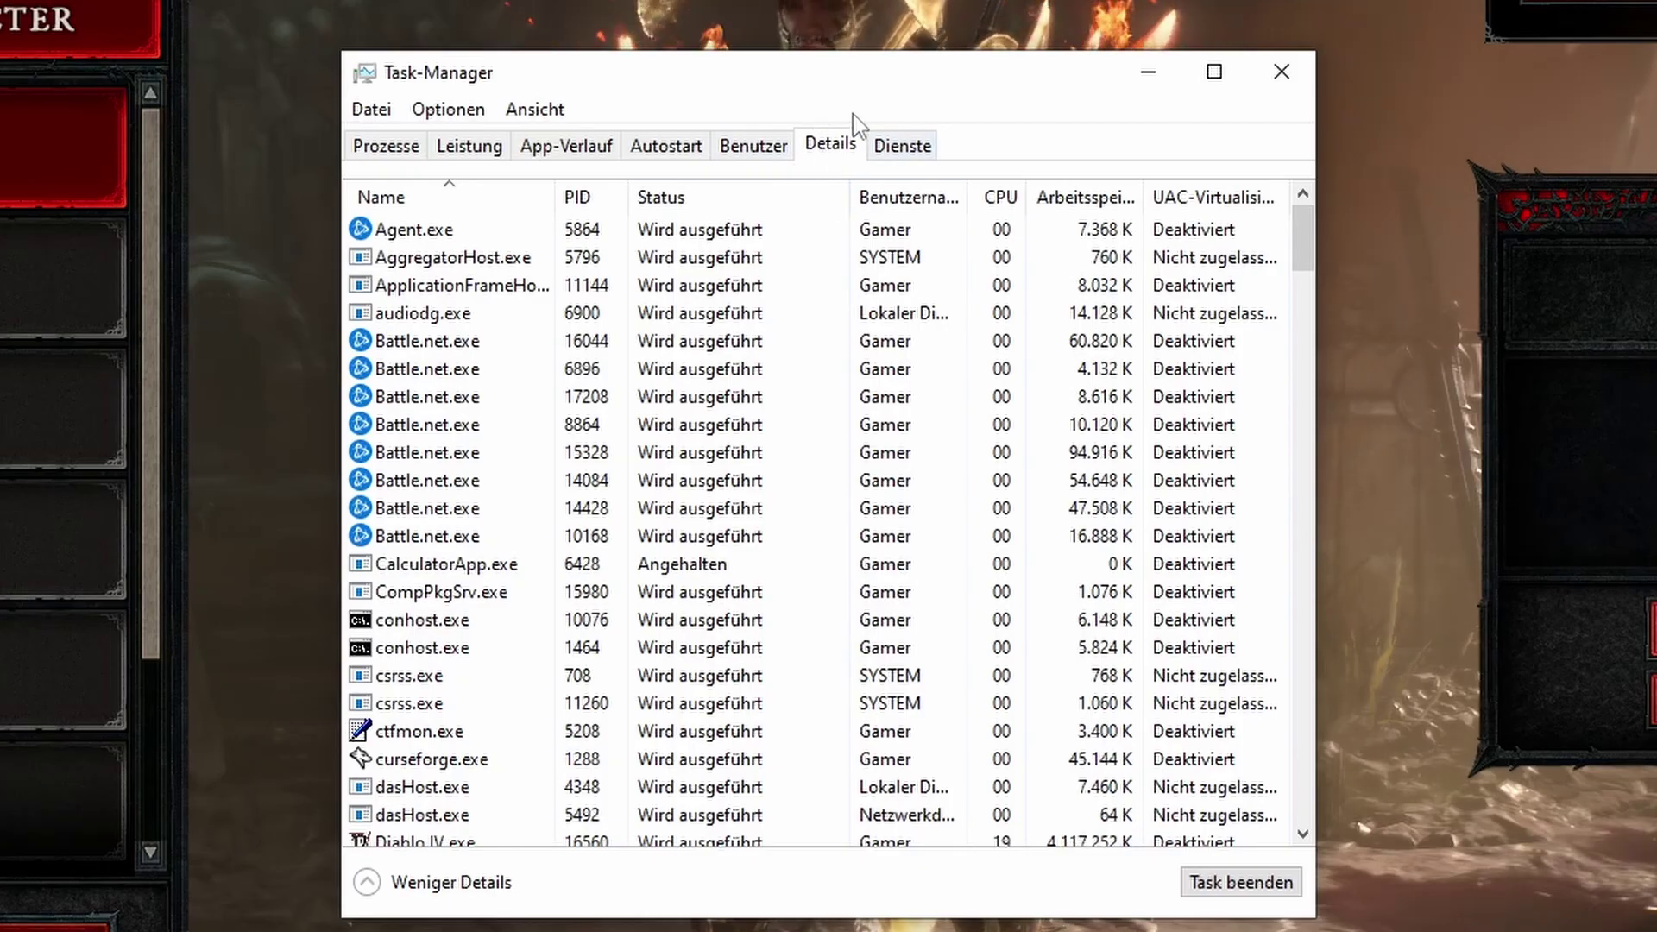
scroll(561, 518, down, 3)
right_click(485, 594)
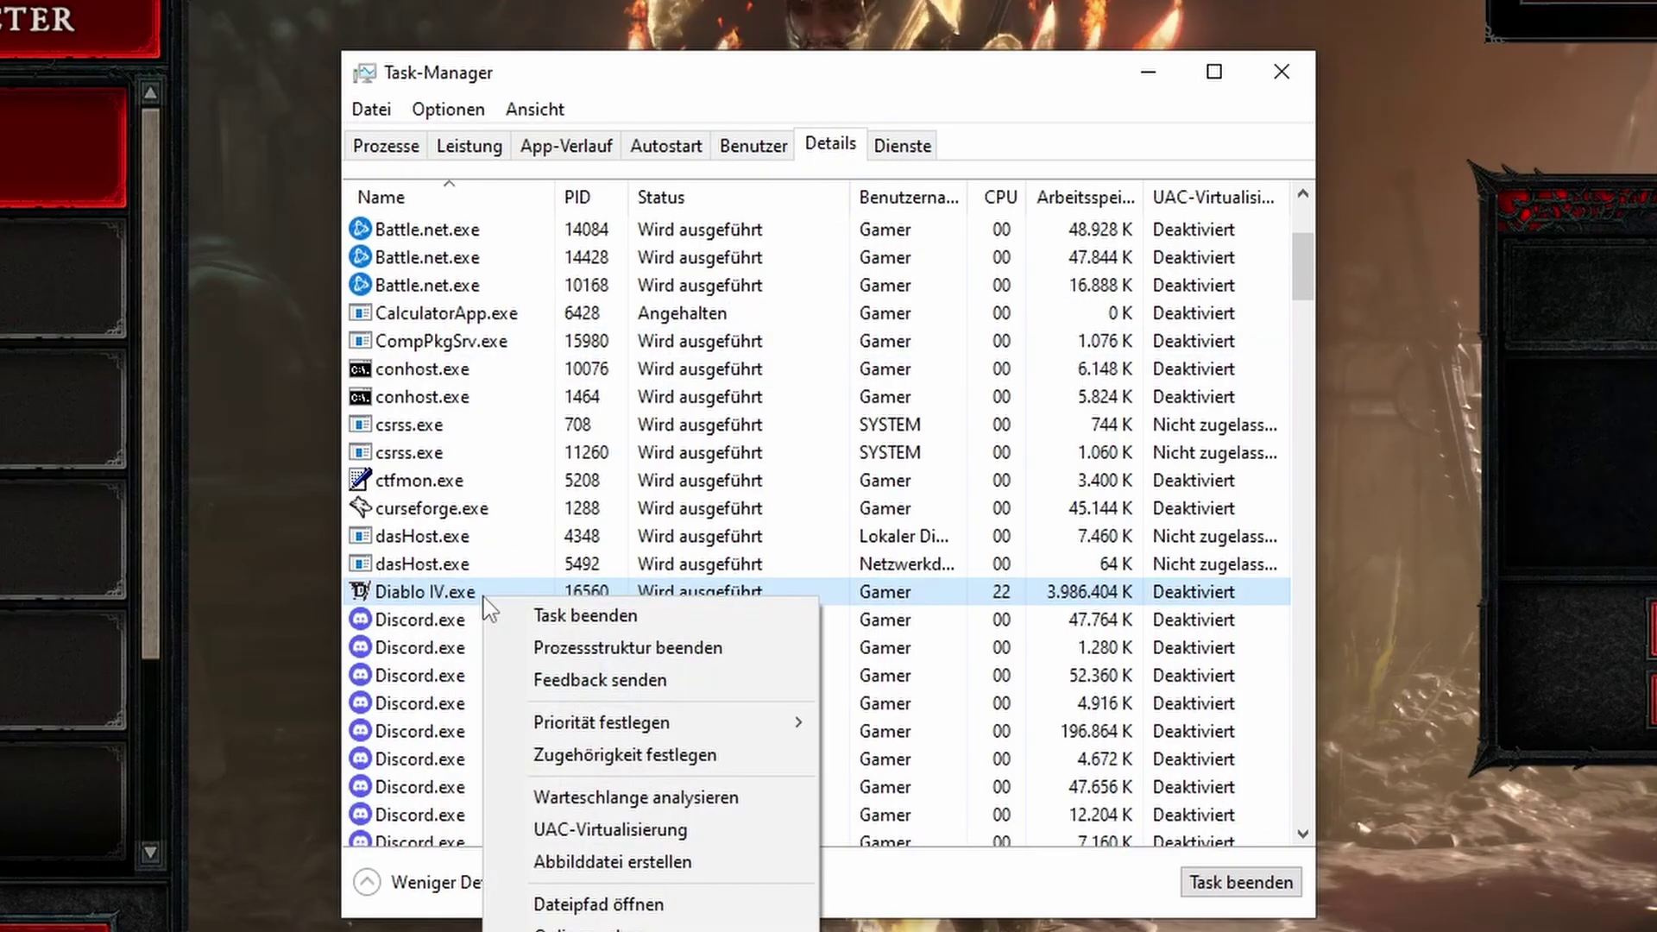
mouse_move(619, 736)
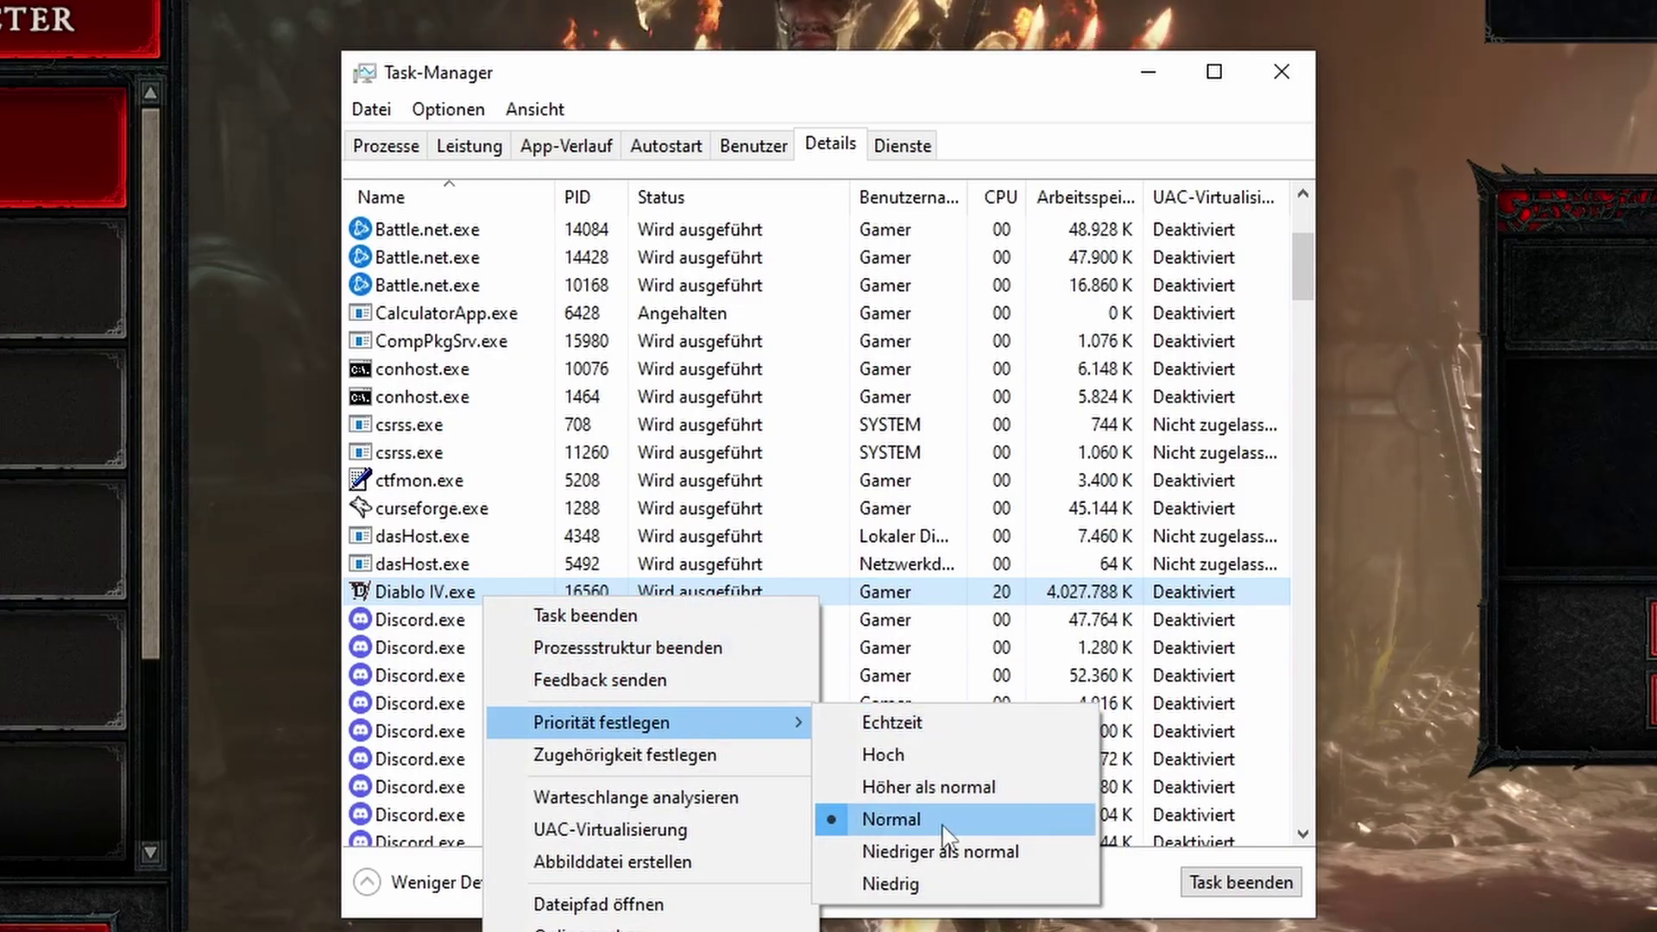
click(929, 755)
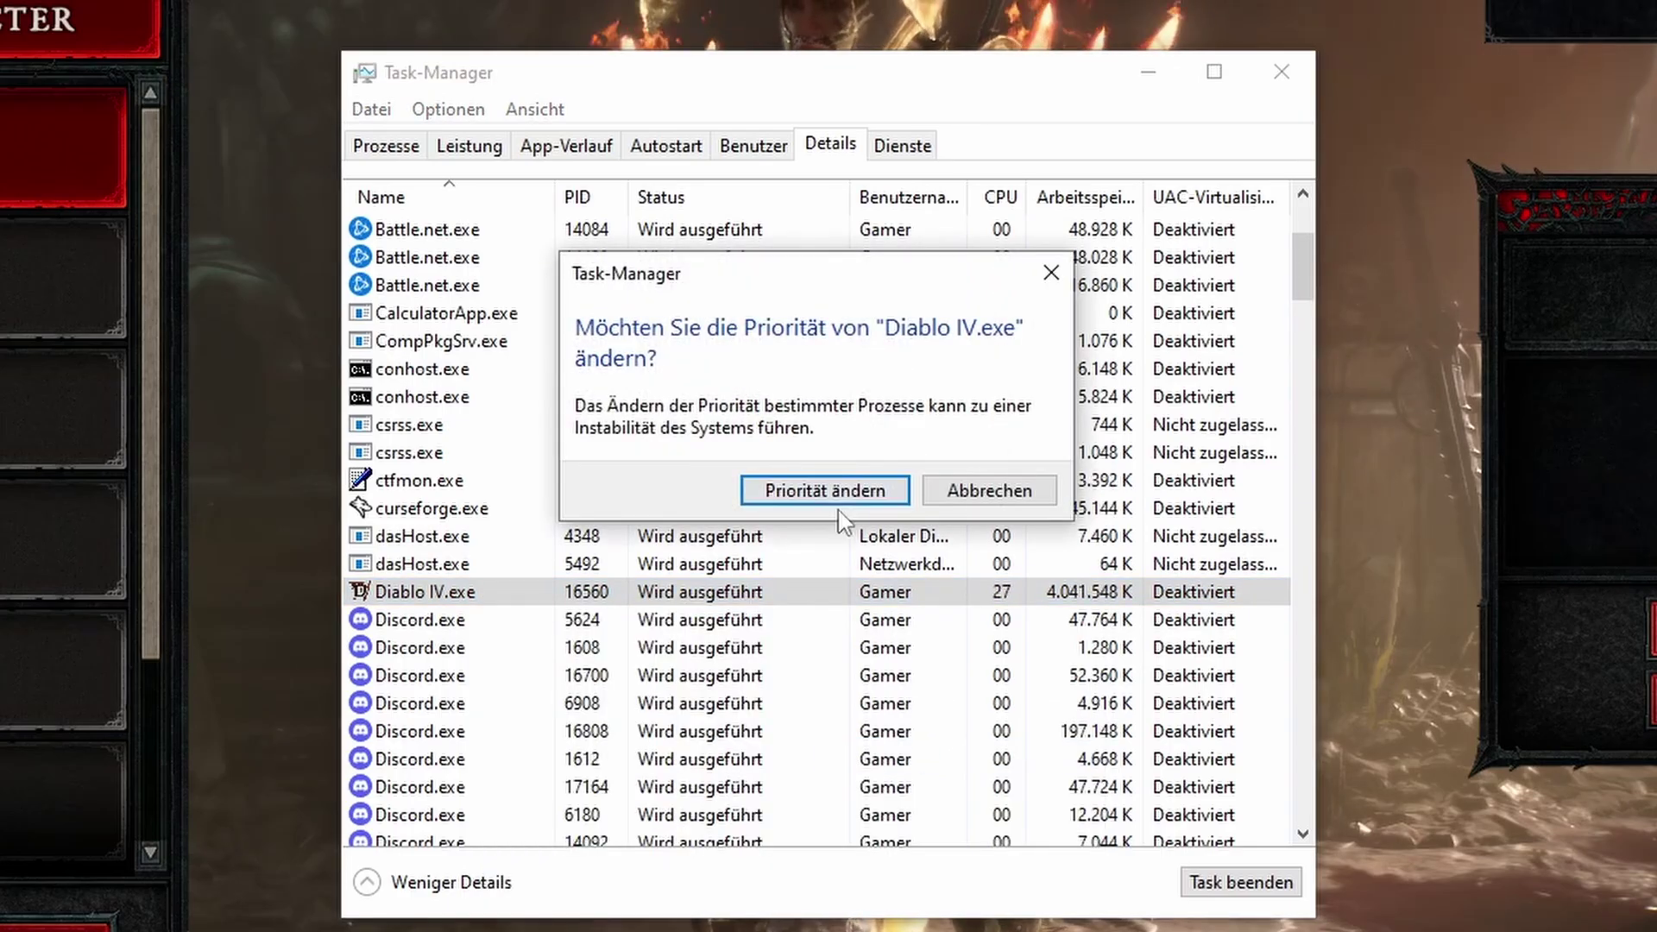
click(815, 500)
right_click(520, 598)
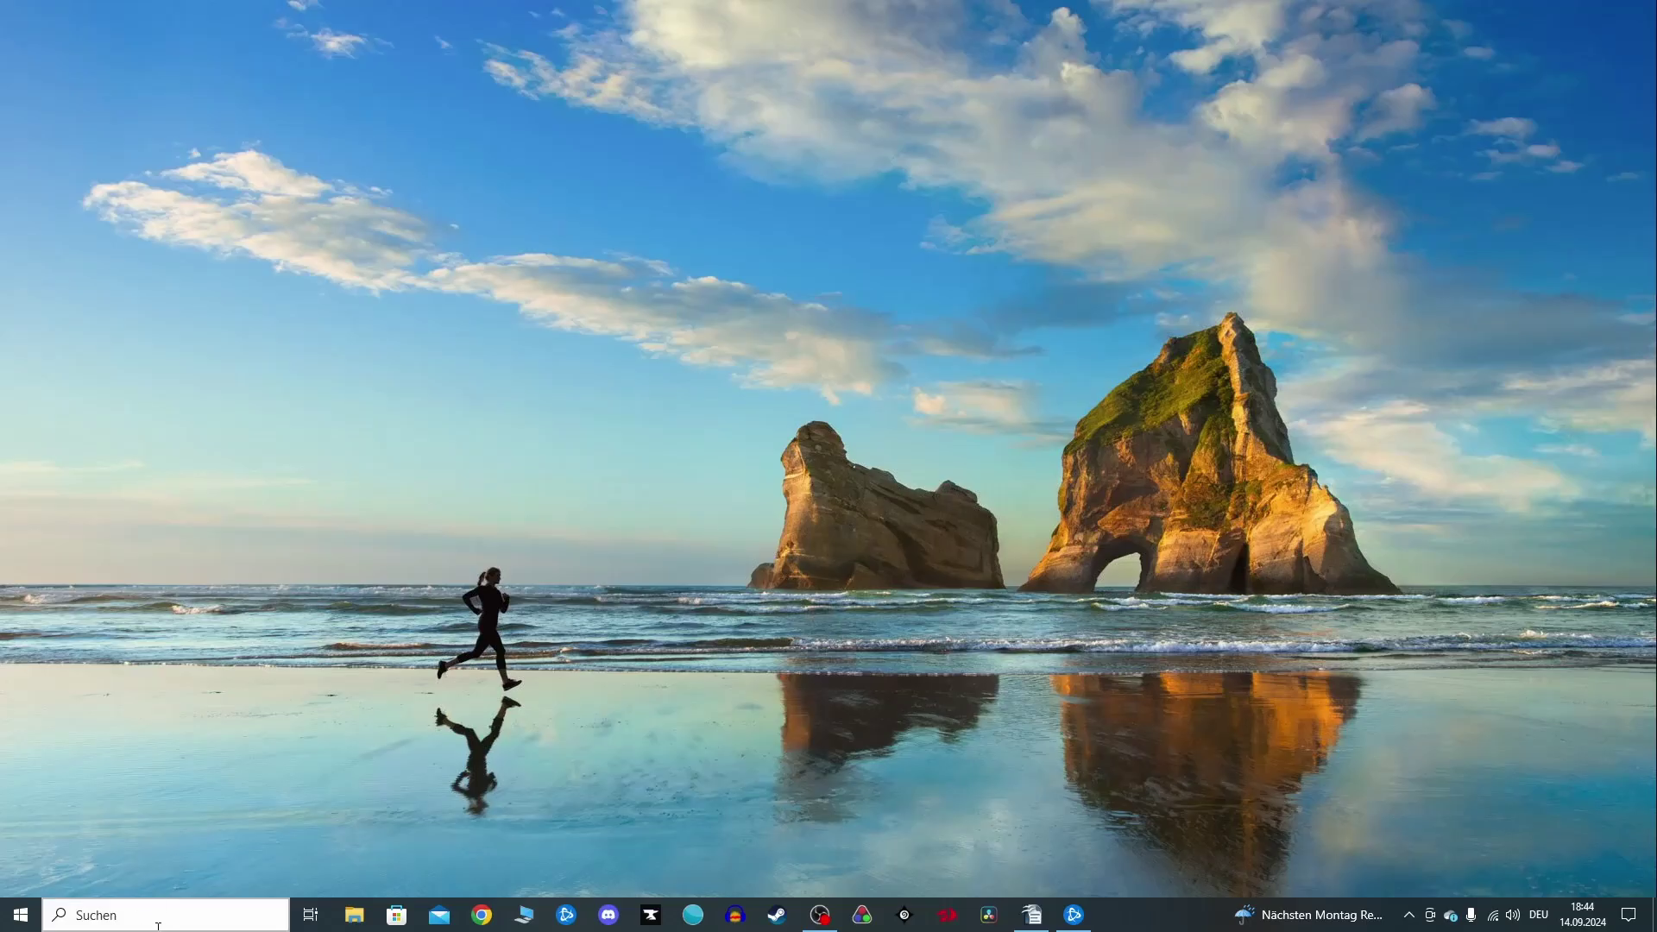
- Search Windows for 'hinter' so Hintergrund-Apps appears as the top match
click(158, 920)
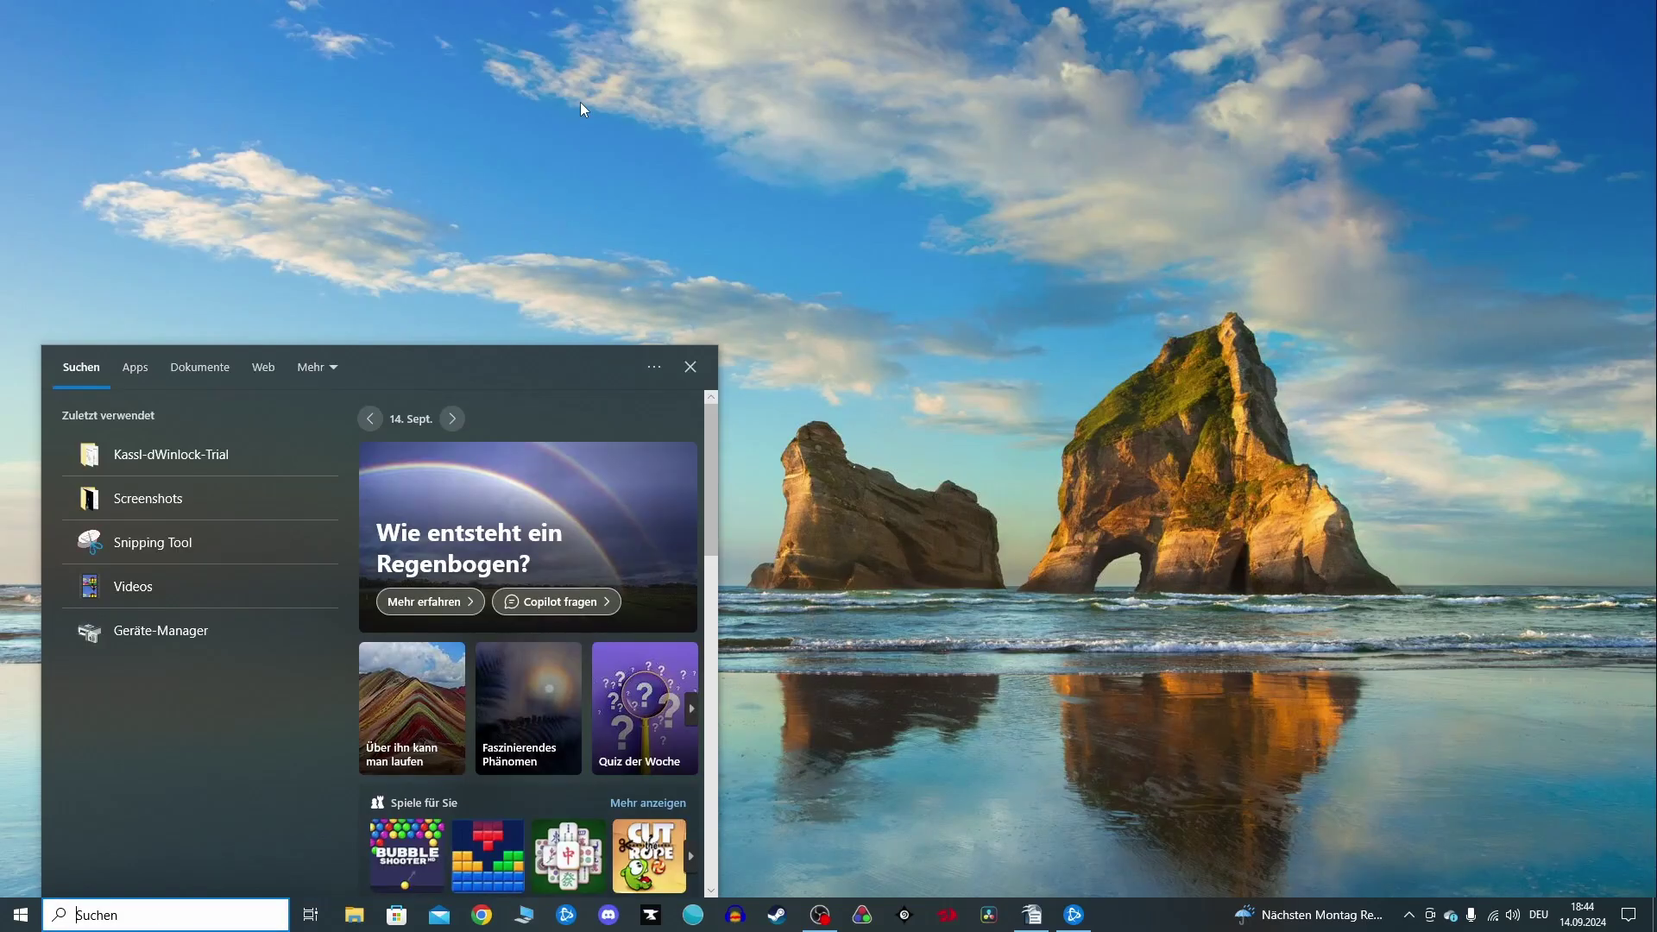
text(hj)
key(BackSpace)
text(u)
key(BackSpace)
text(i)
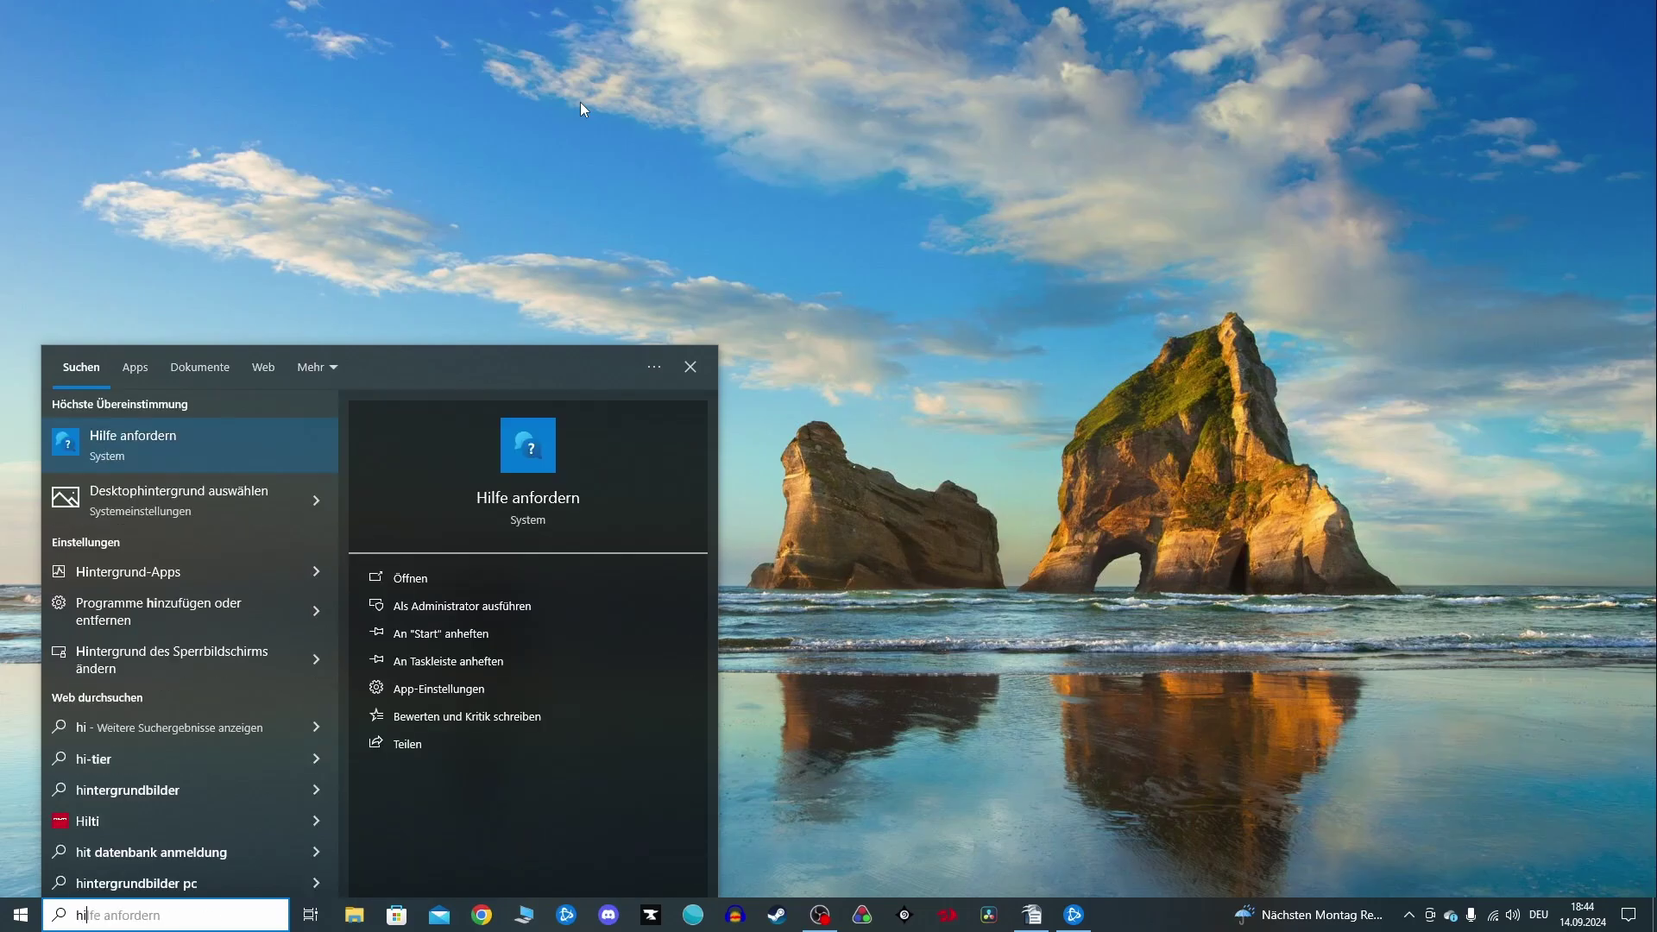
text(nter)
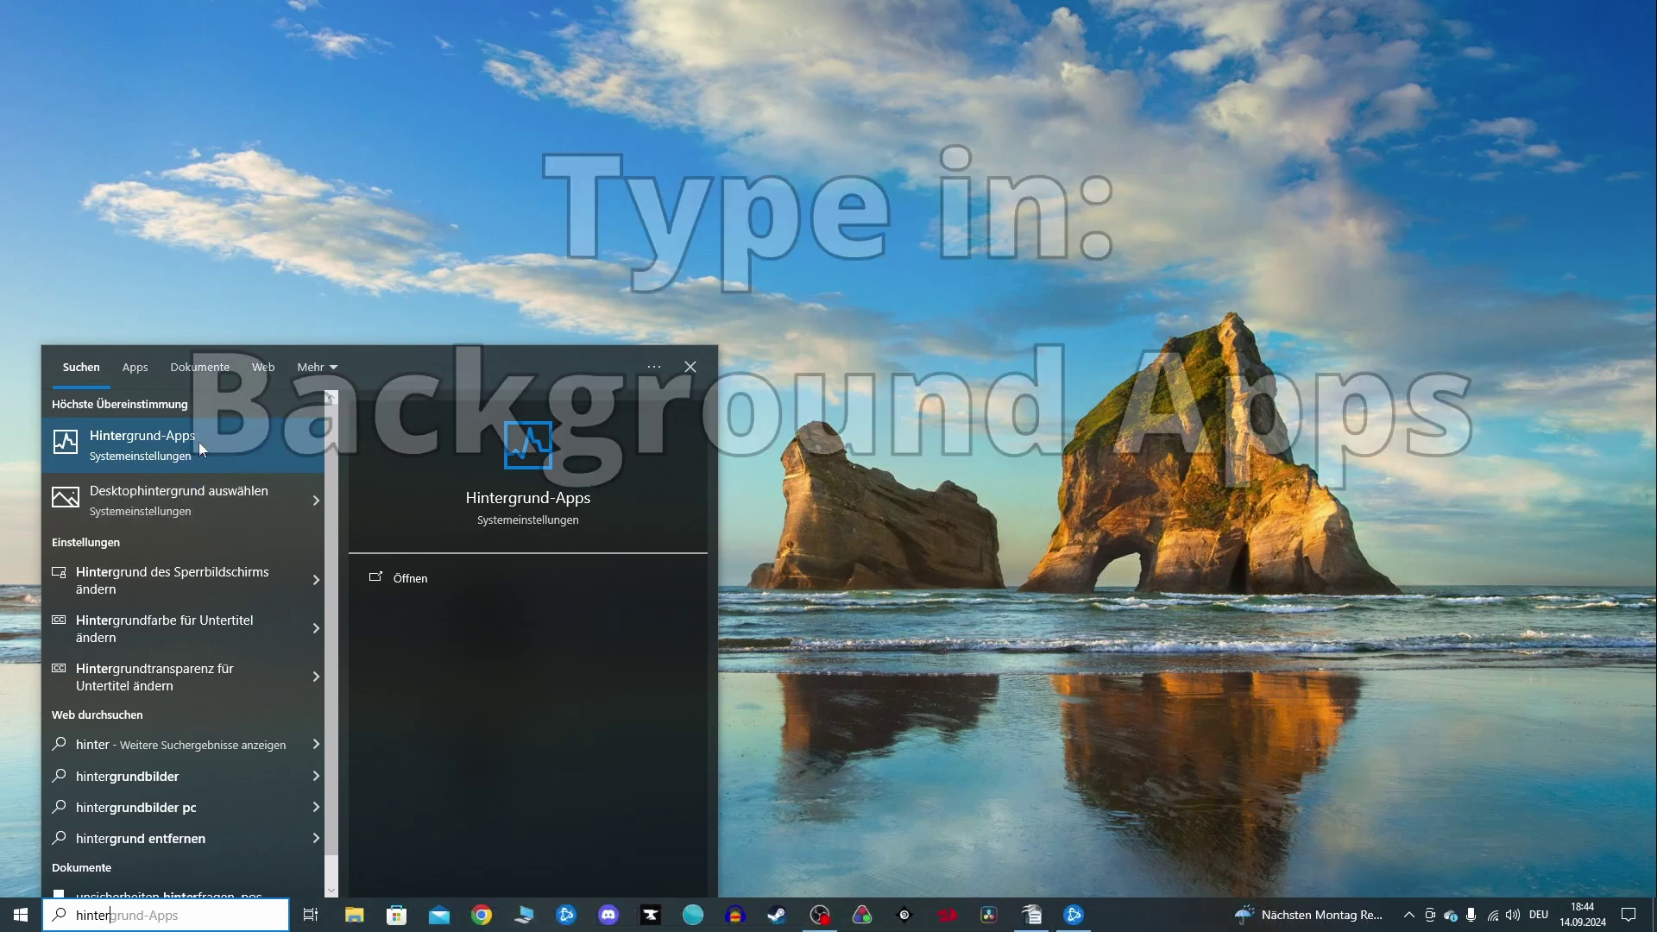
- Open Hintergrund-Apps and switch Hilfe anfordern to Aus in the app list
click(201, 448)
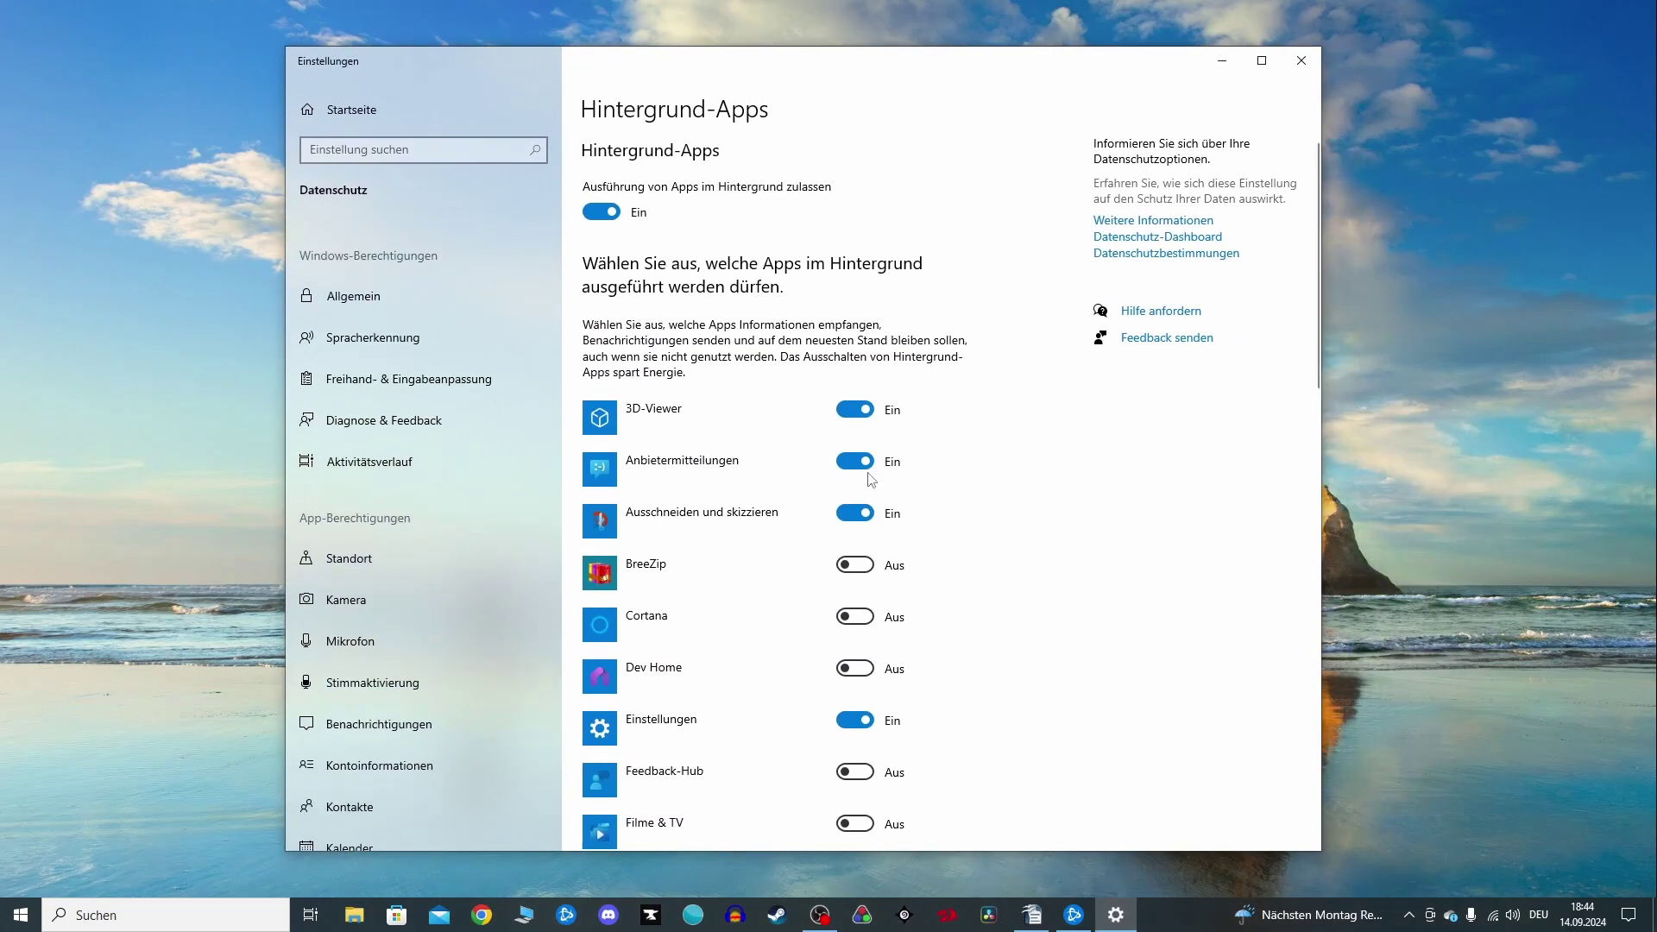
scroll(999, 480, down, 5)
scroll(998, 481, up, 5)
scroll(742, 648, down, 15)
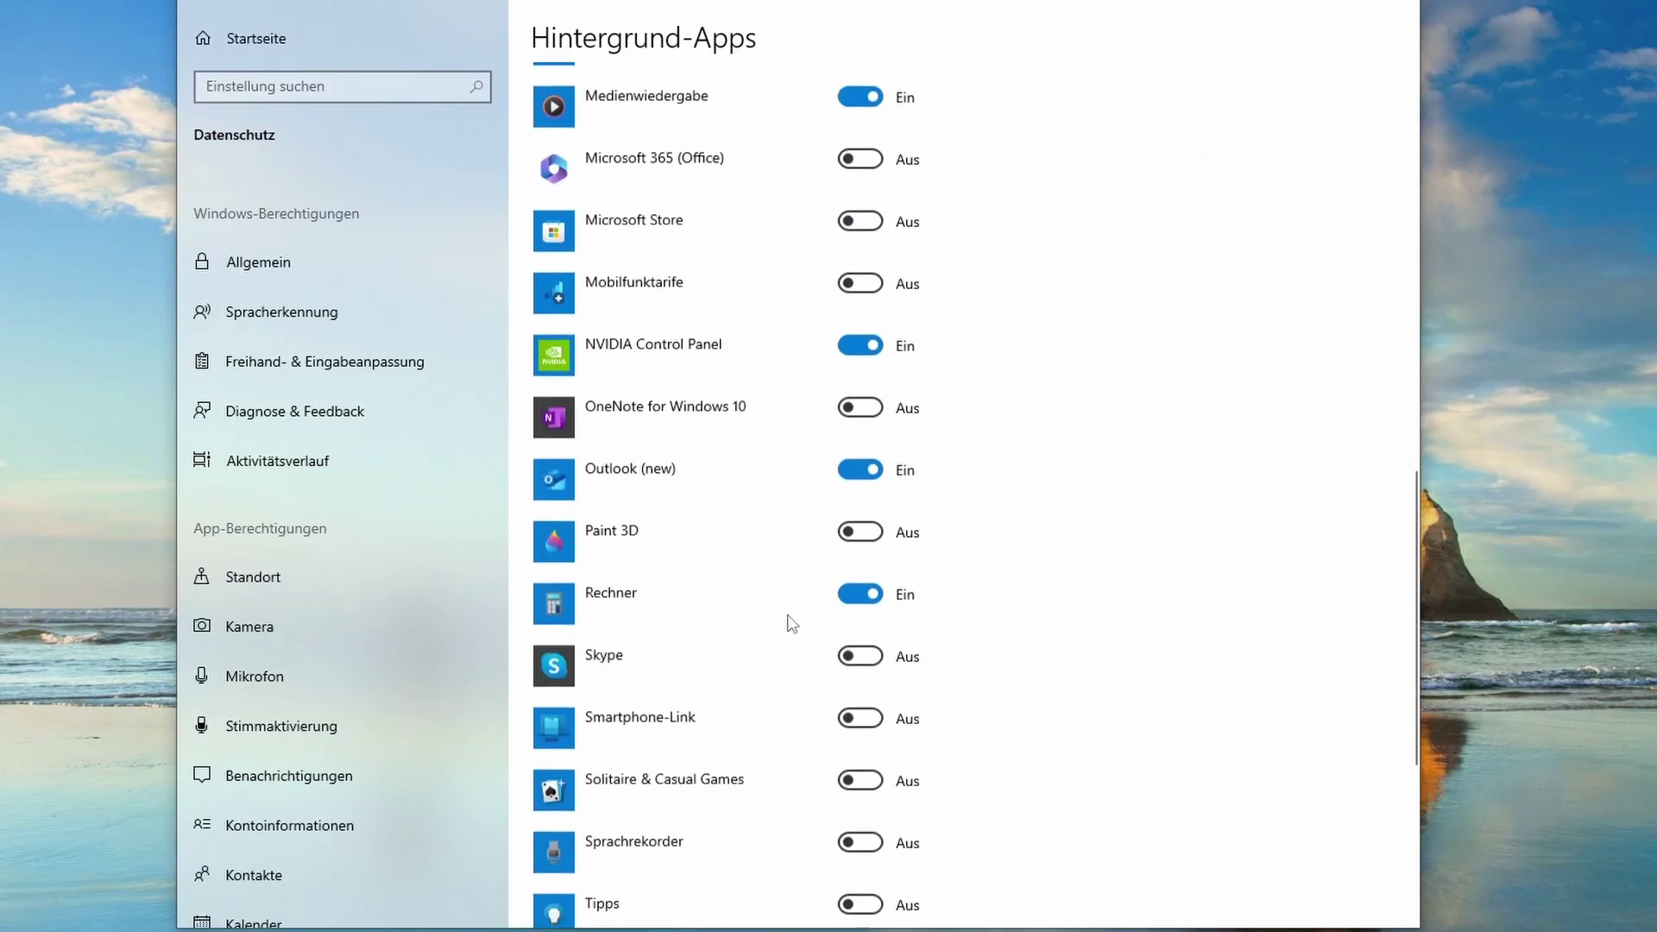
scroll(874, 729, up, 15)
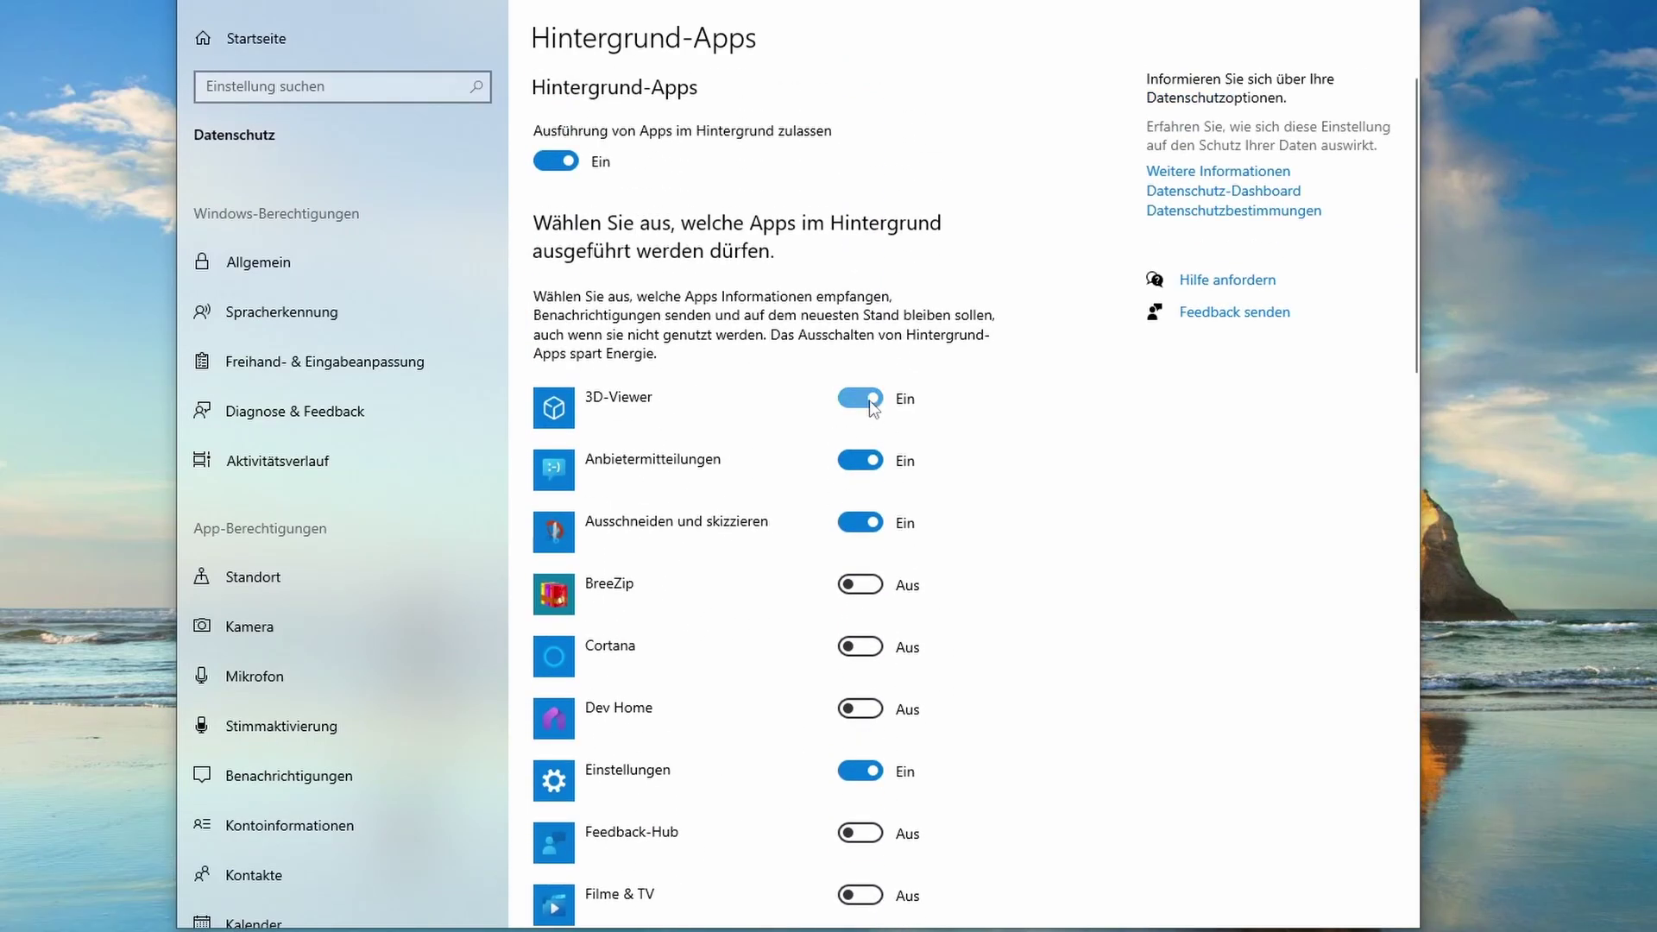
scroll(874, 632, down, 15)
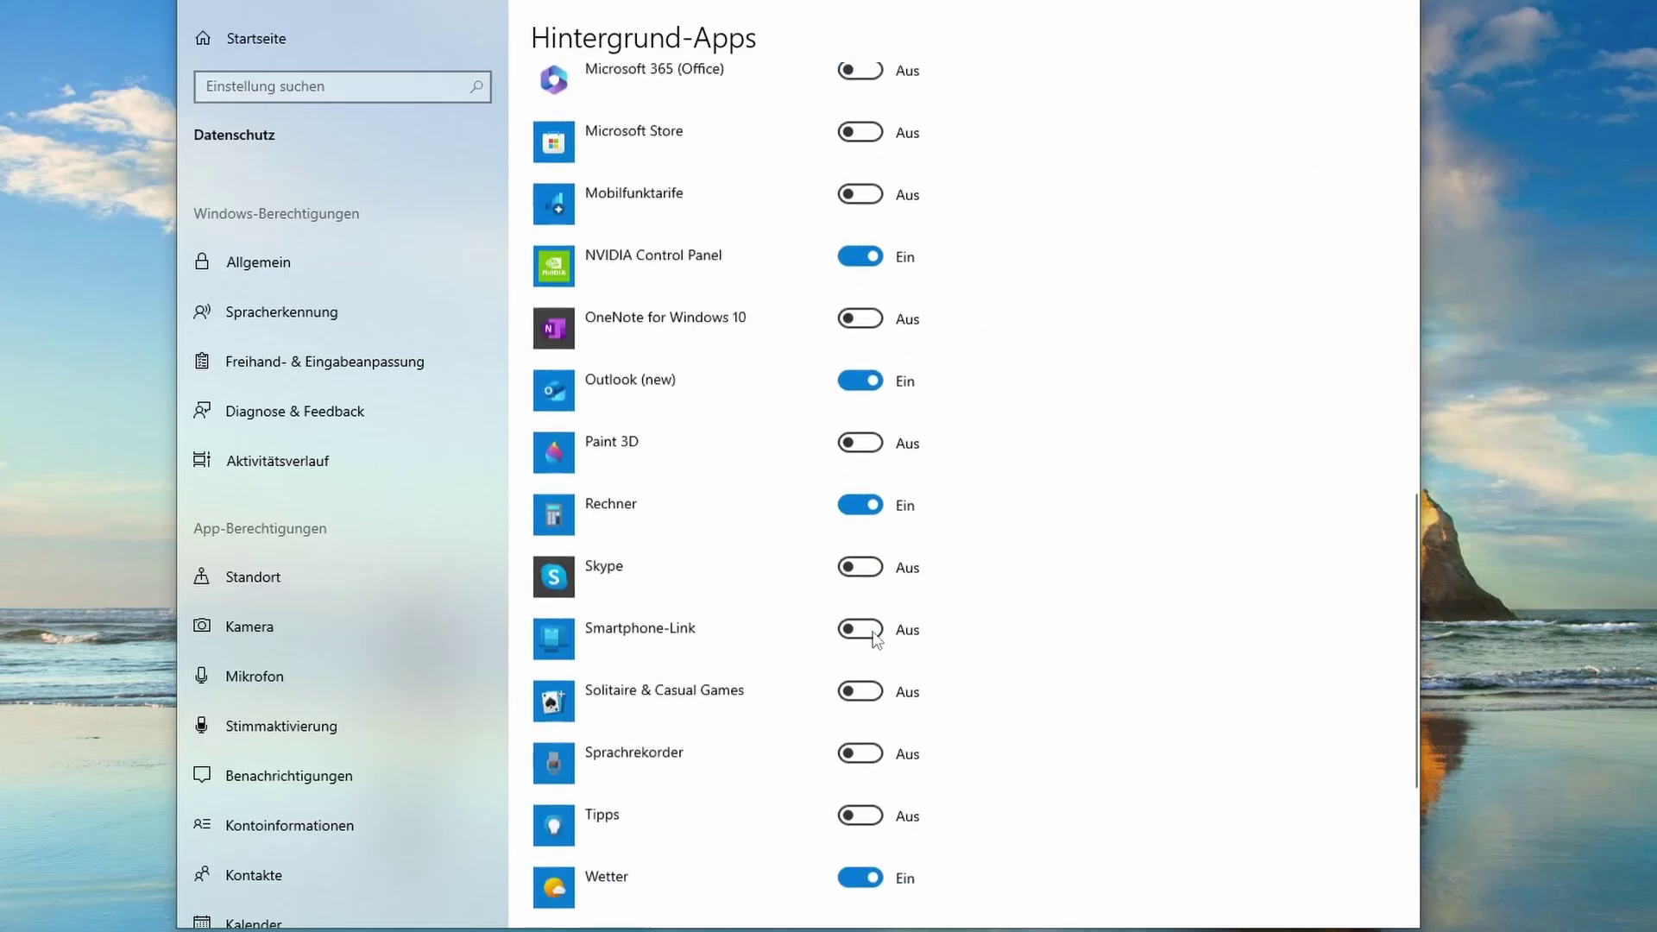
scroll(869, 791, up, 2)
scroll(869, 792, up, 15)
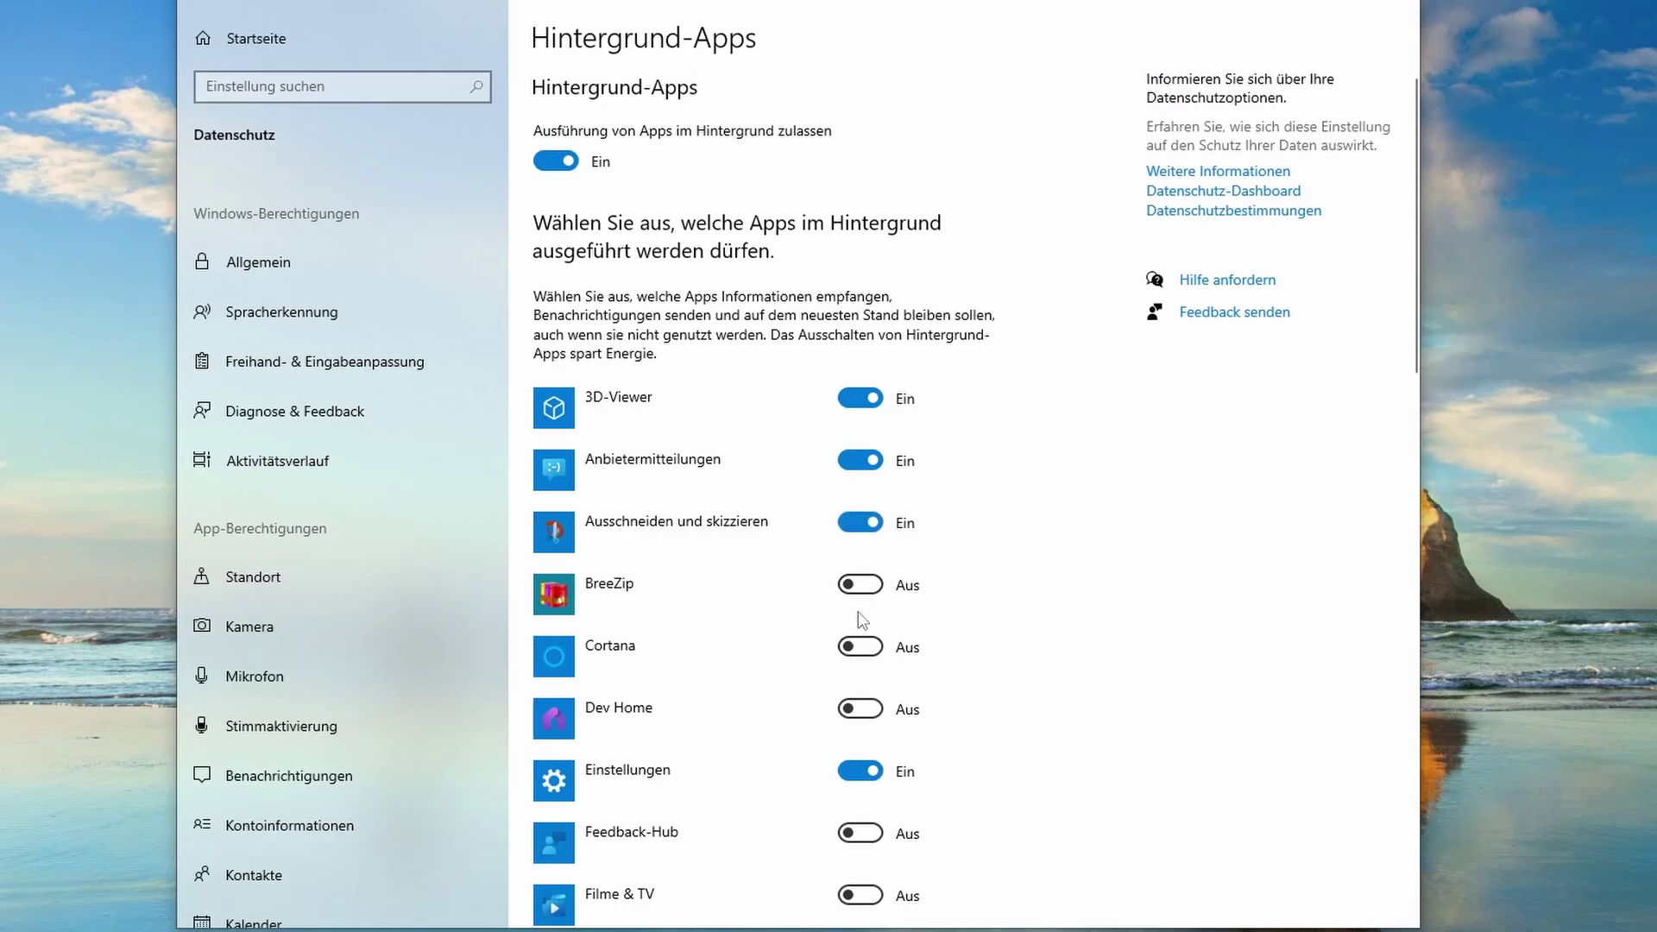
scroll(855, 633, down, 2)
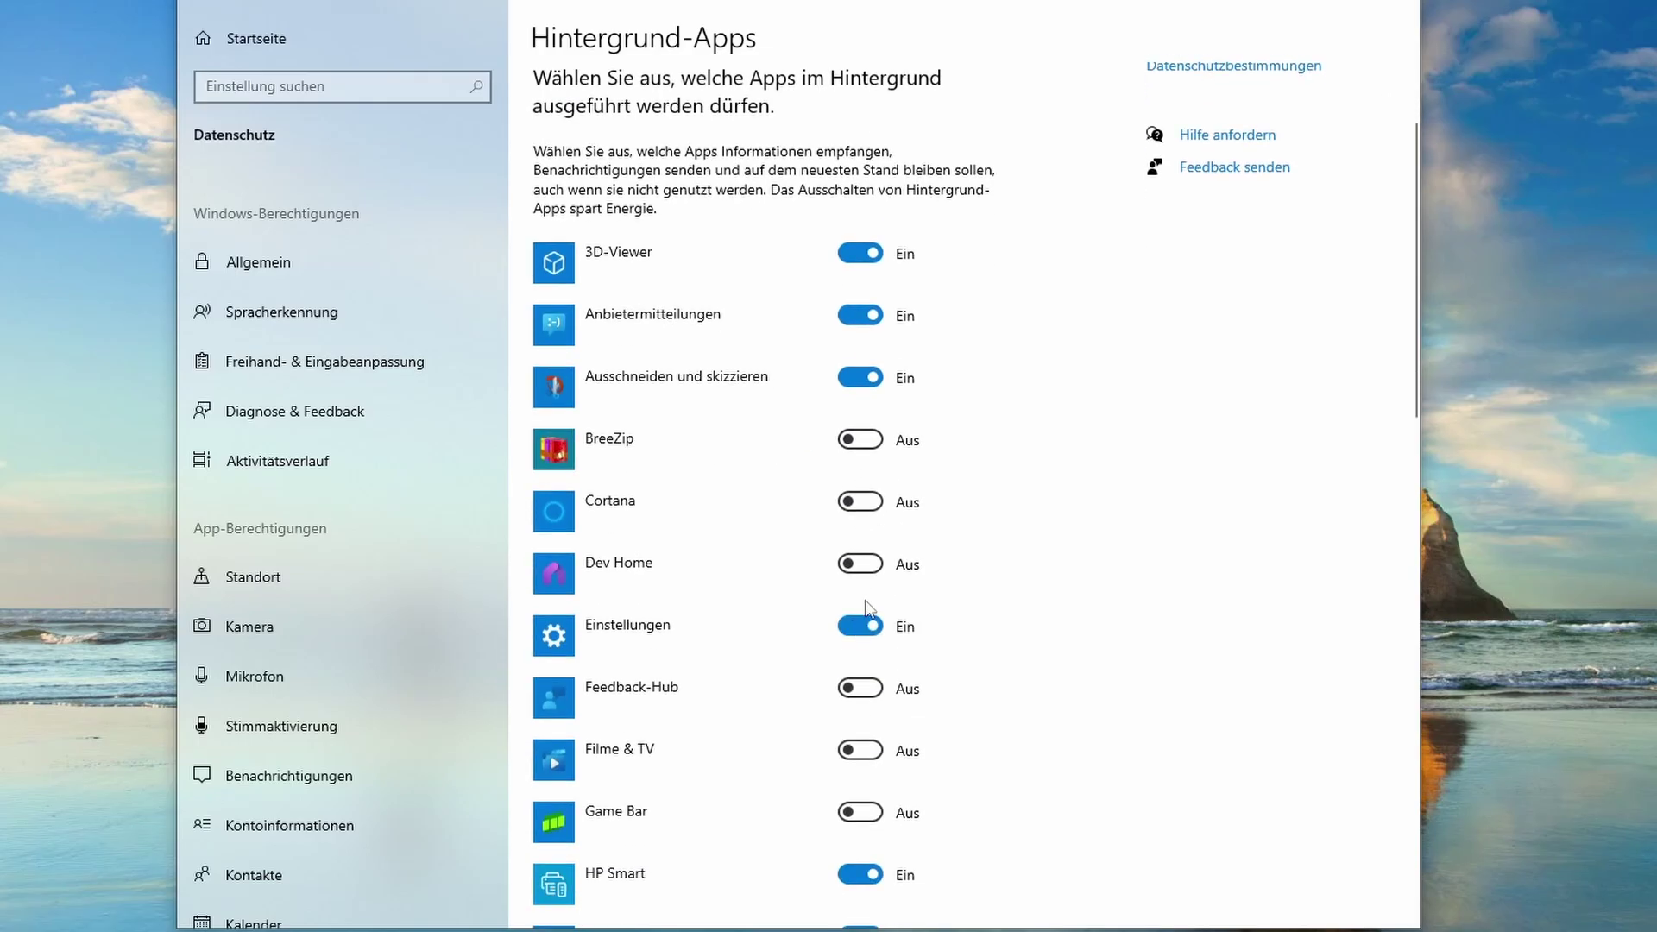
scroll(868, 606, down, 4)
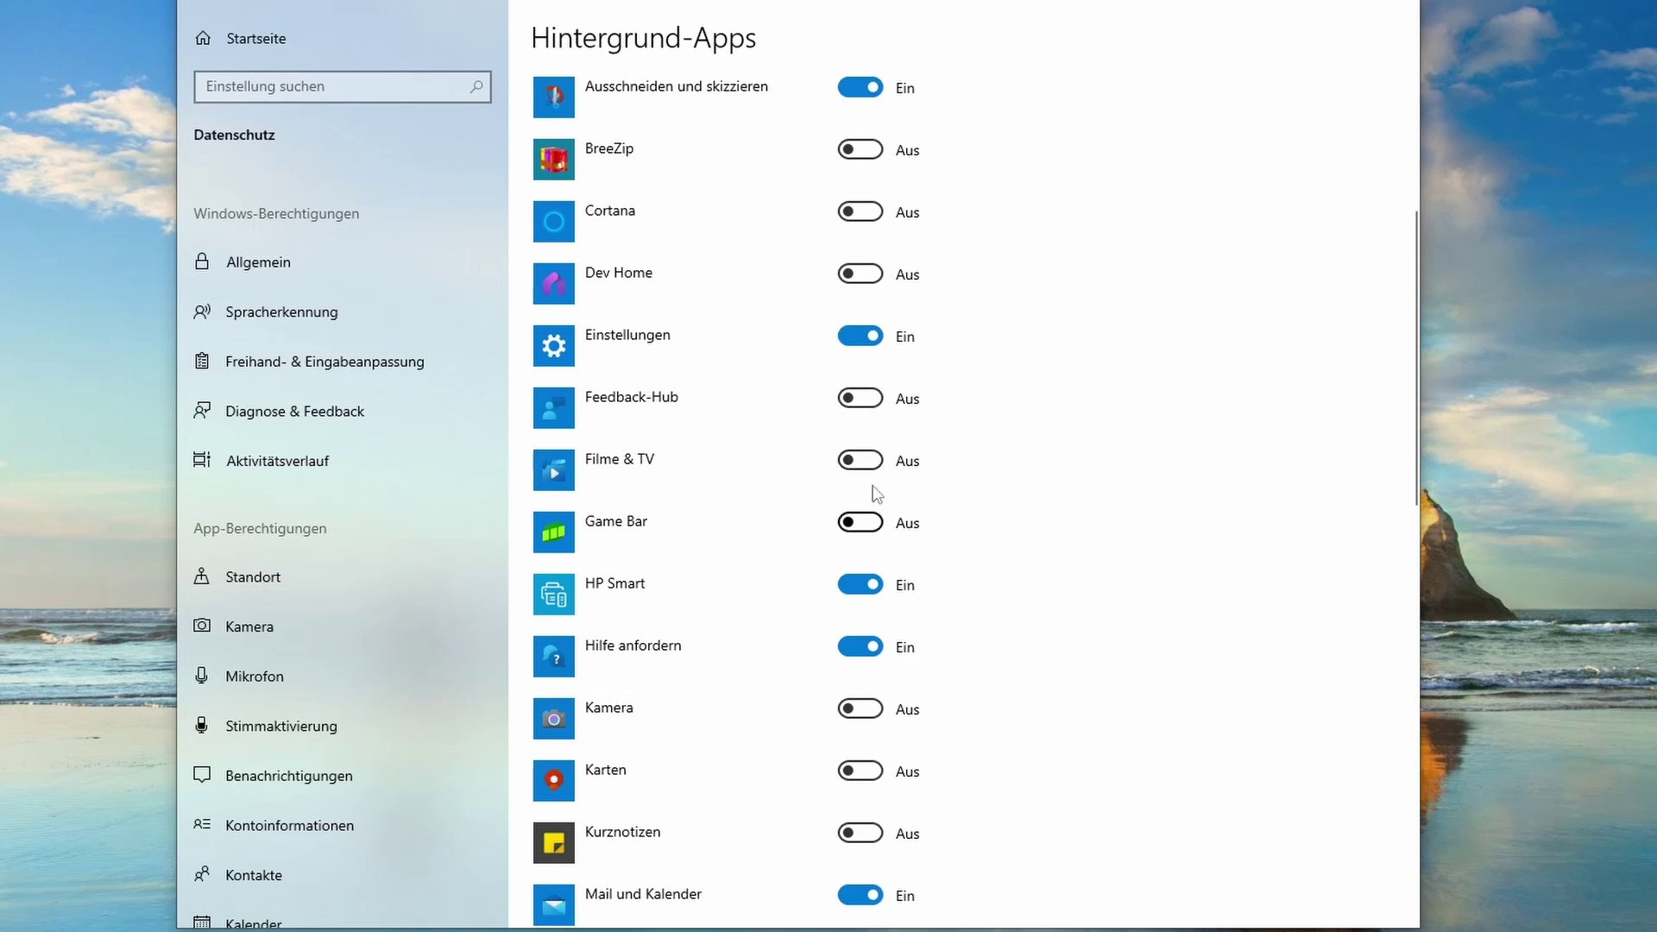
scroll(872, 434, down, 4)
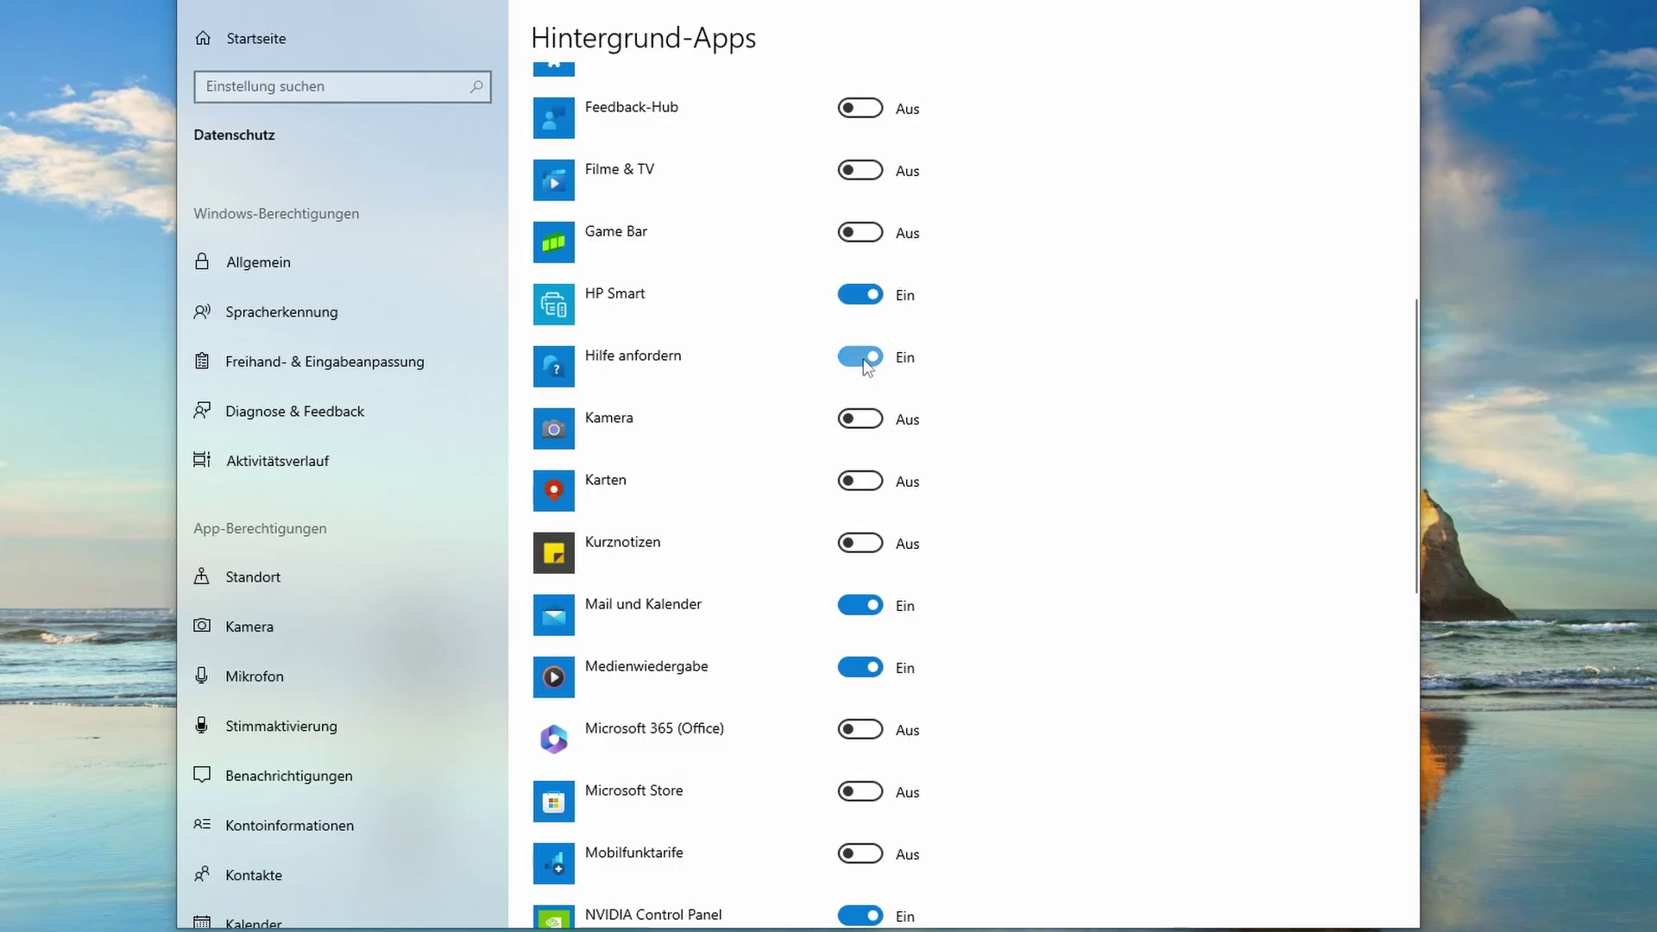
scroll(865, 366, down, 2)
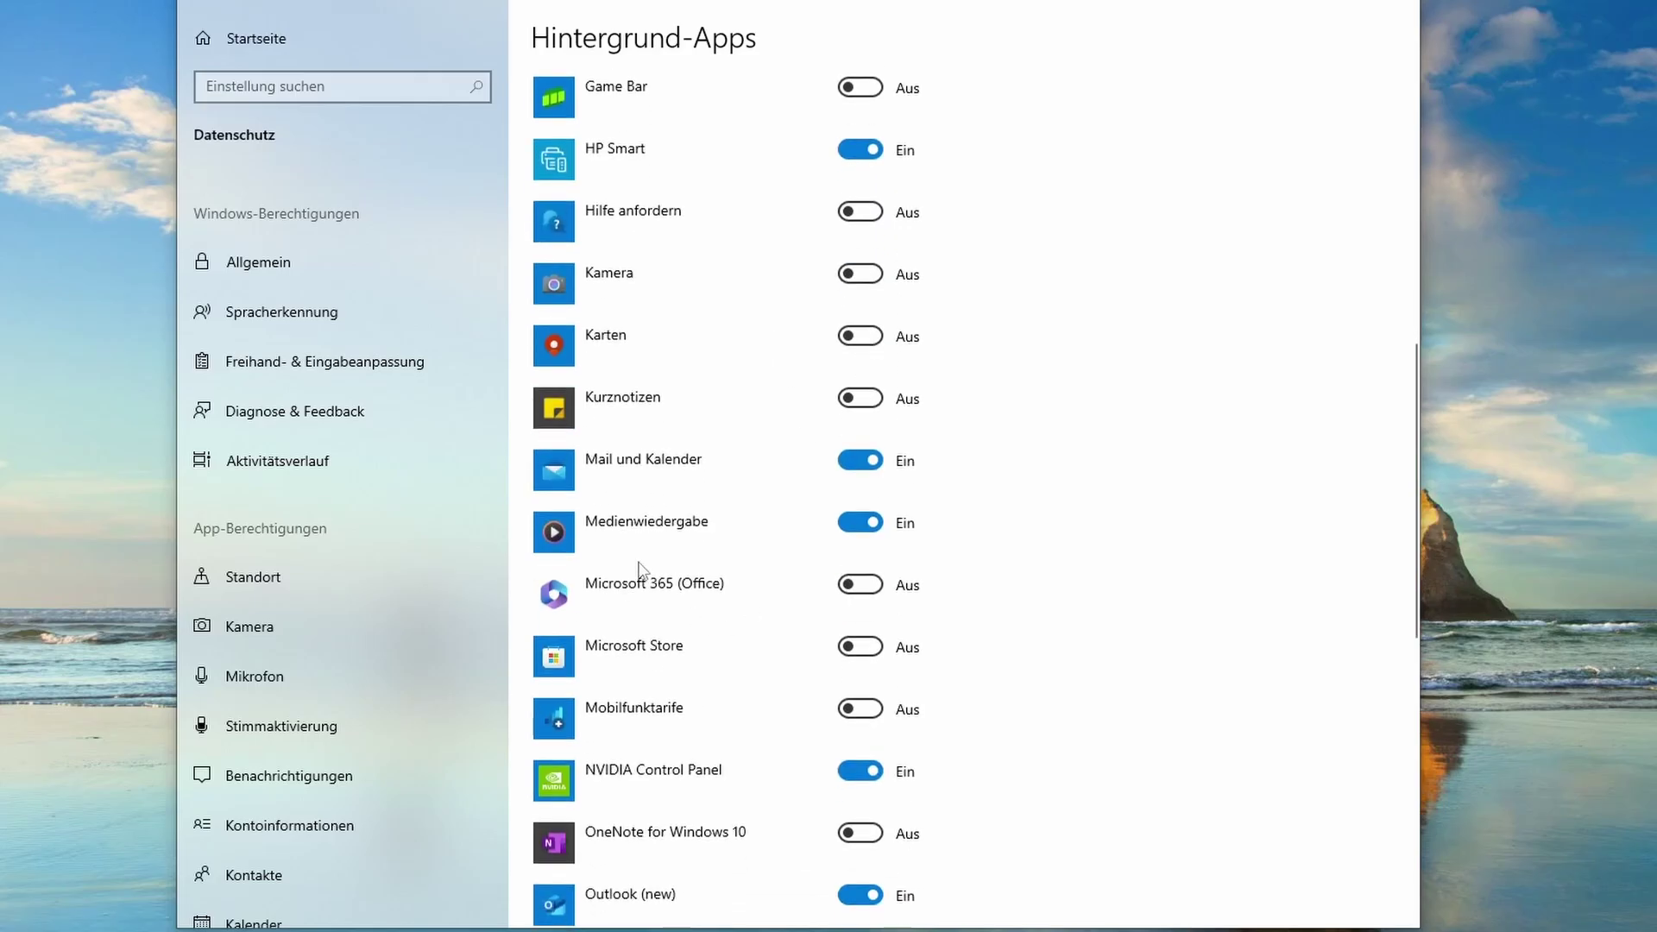
scroll(781, 524, down, 4)
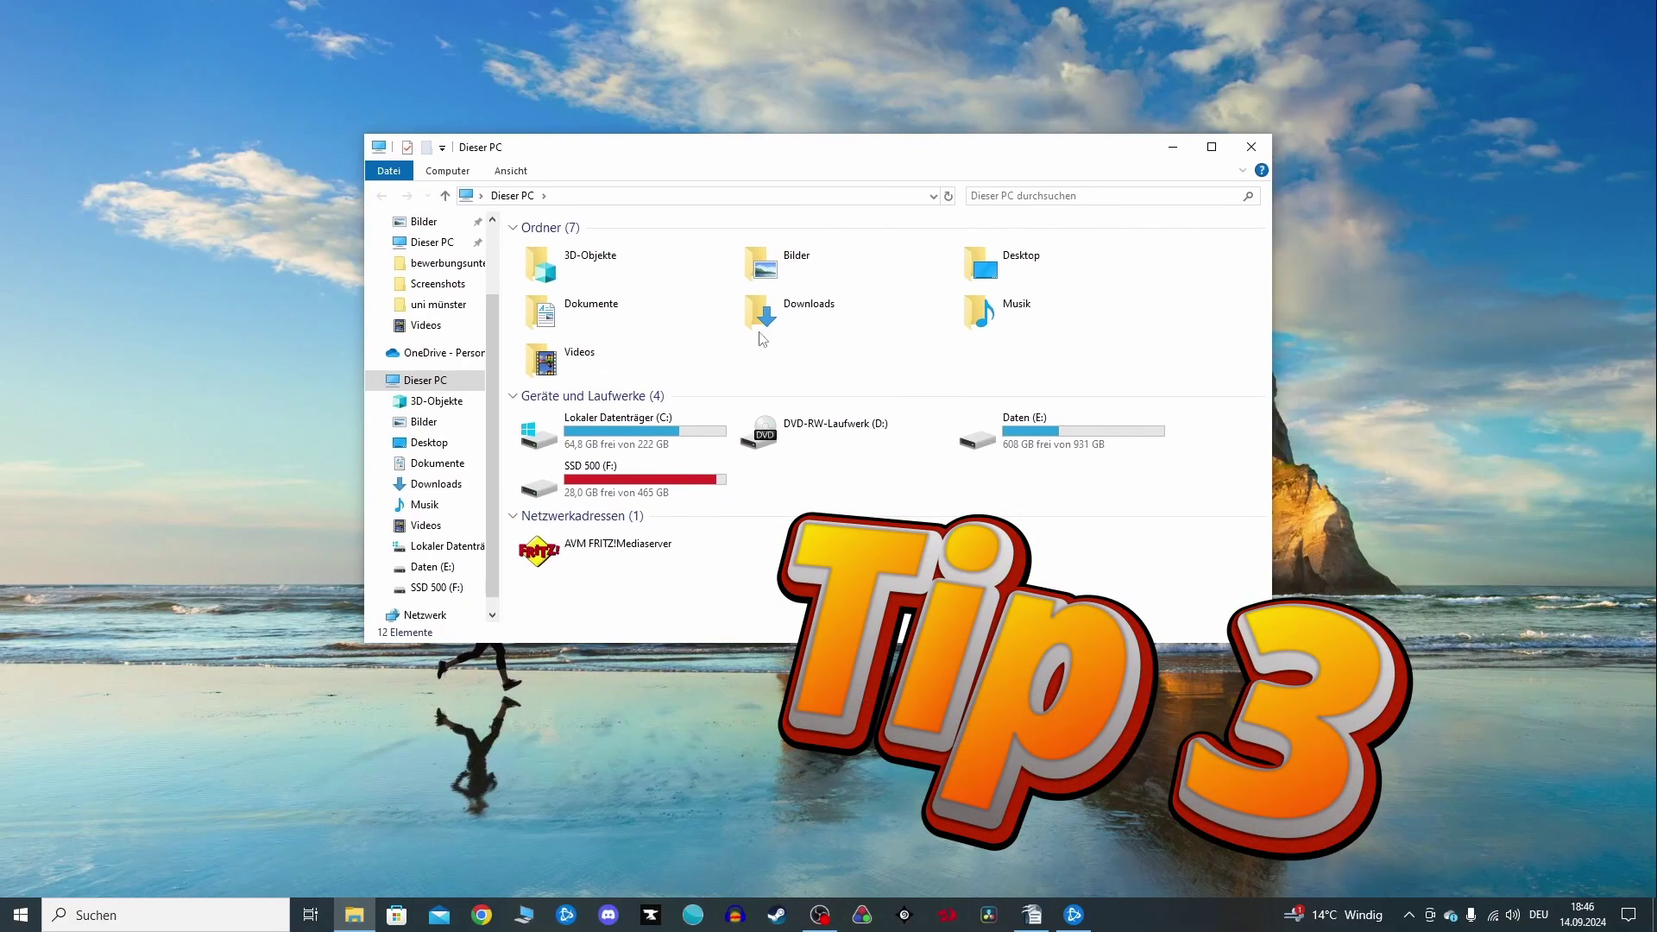
click(707, 488)
click(630, 445)
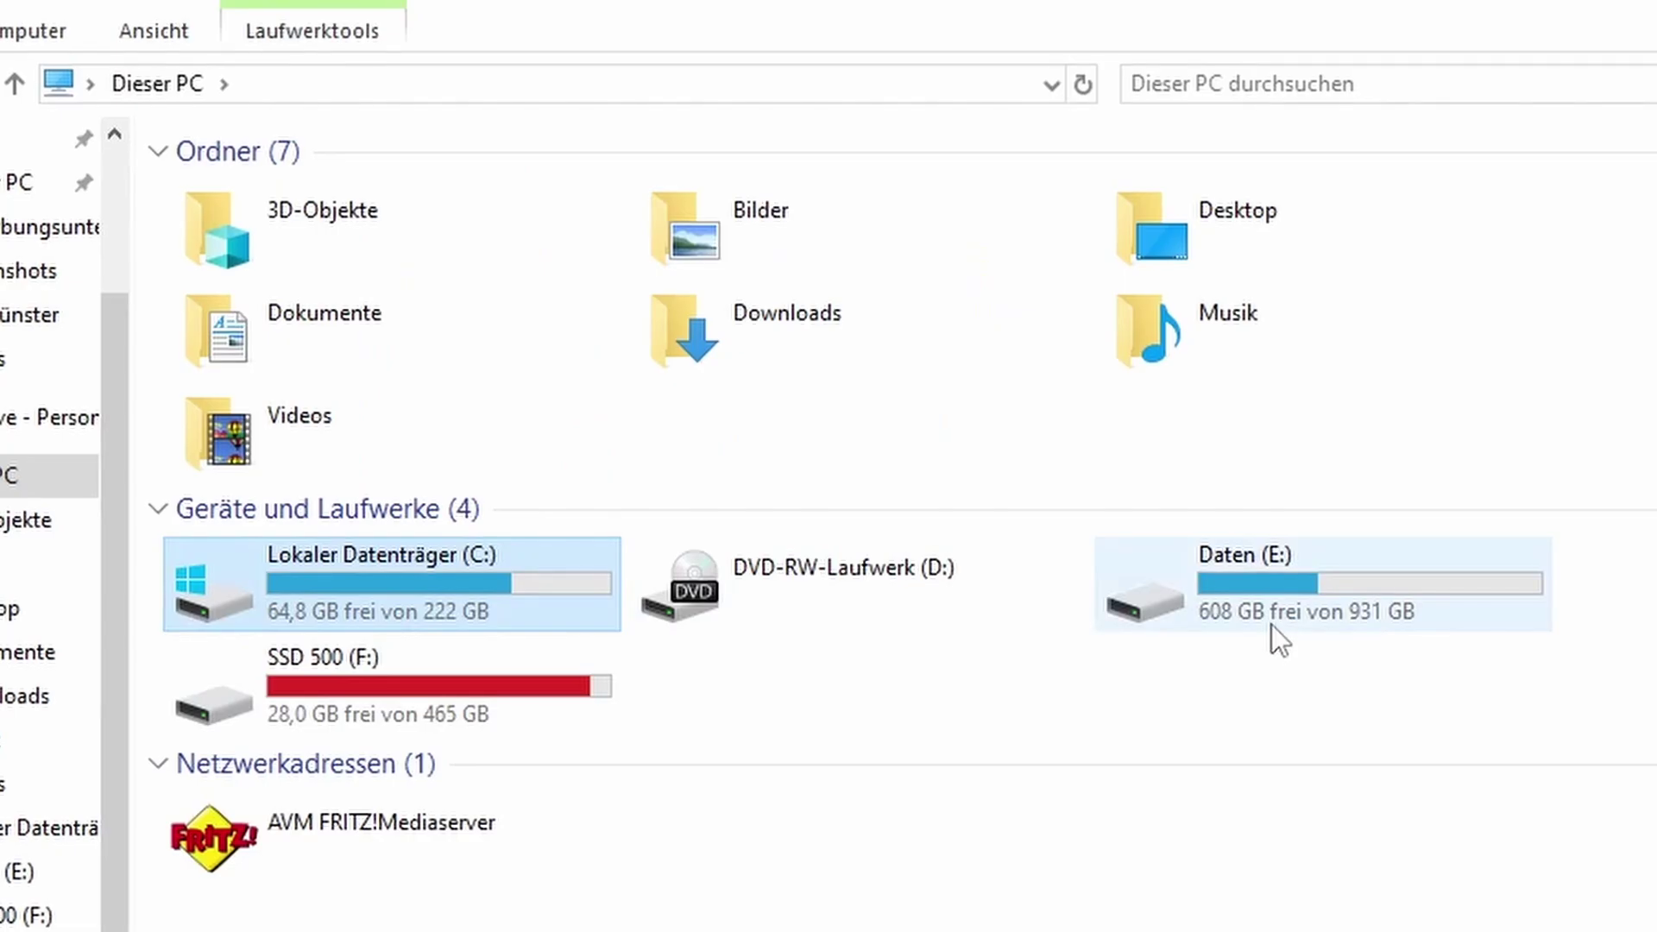
click(1036, 444)
click(706, 490)
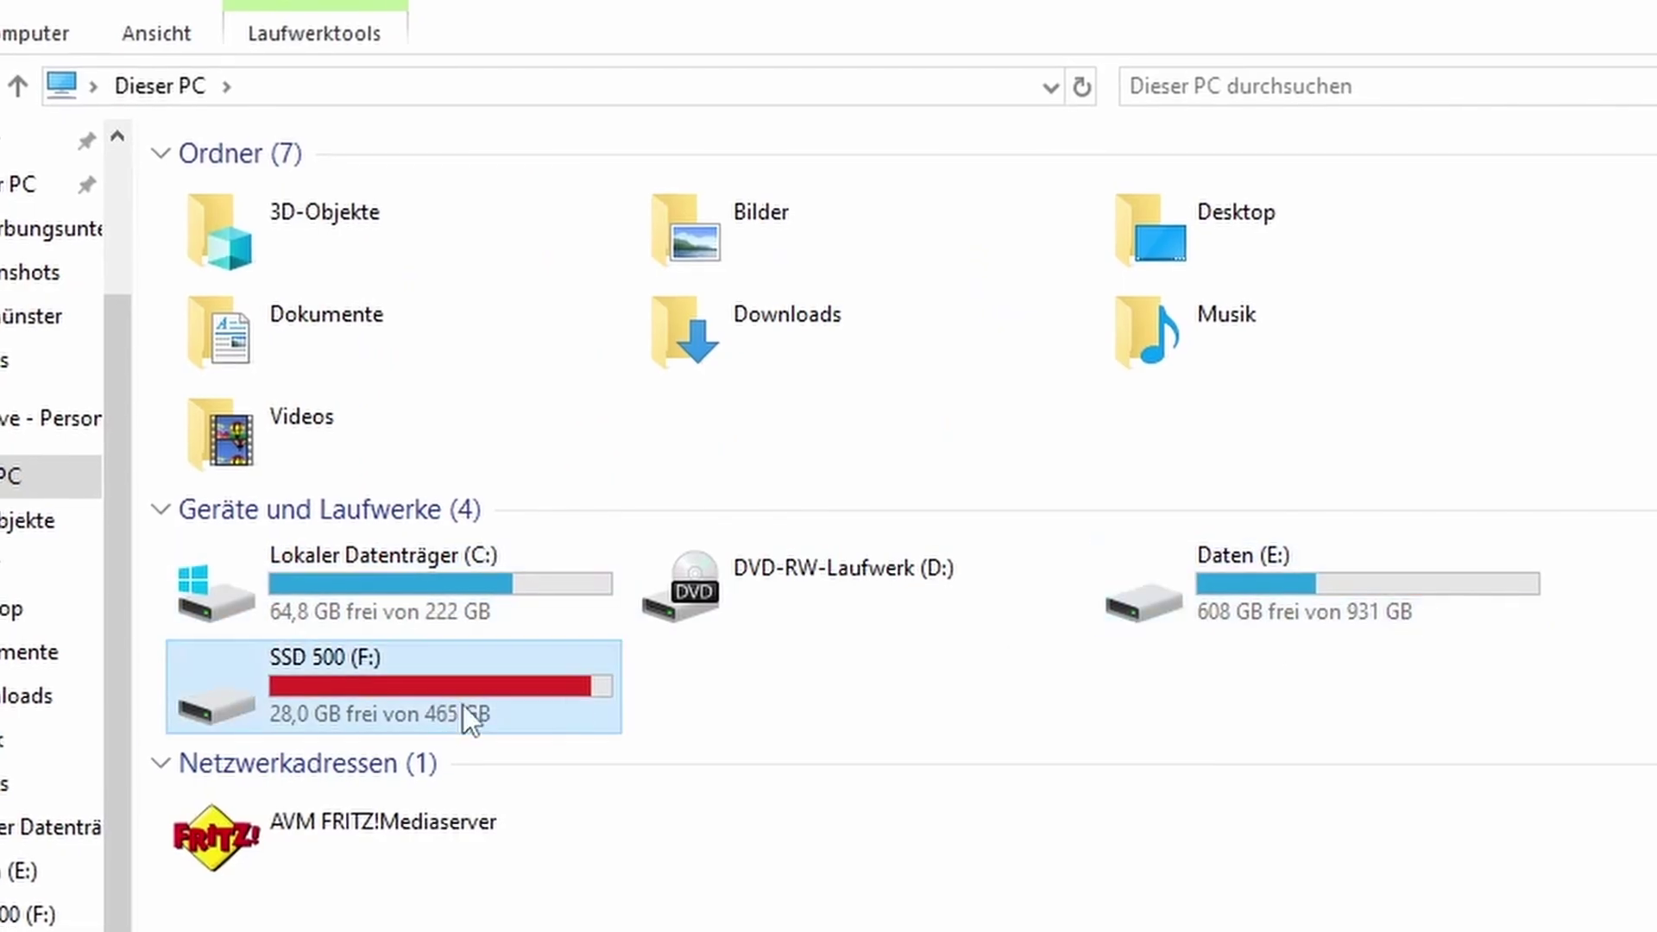
click(701, 716)
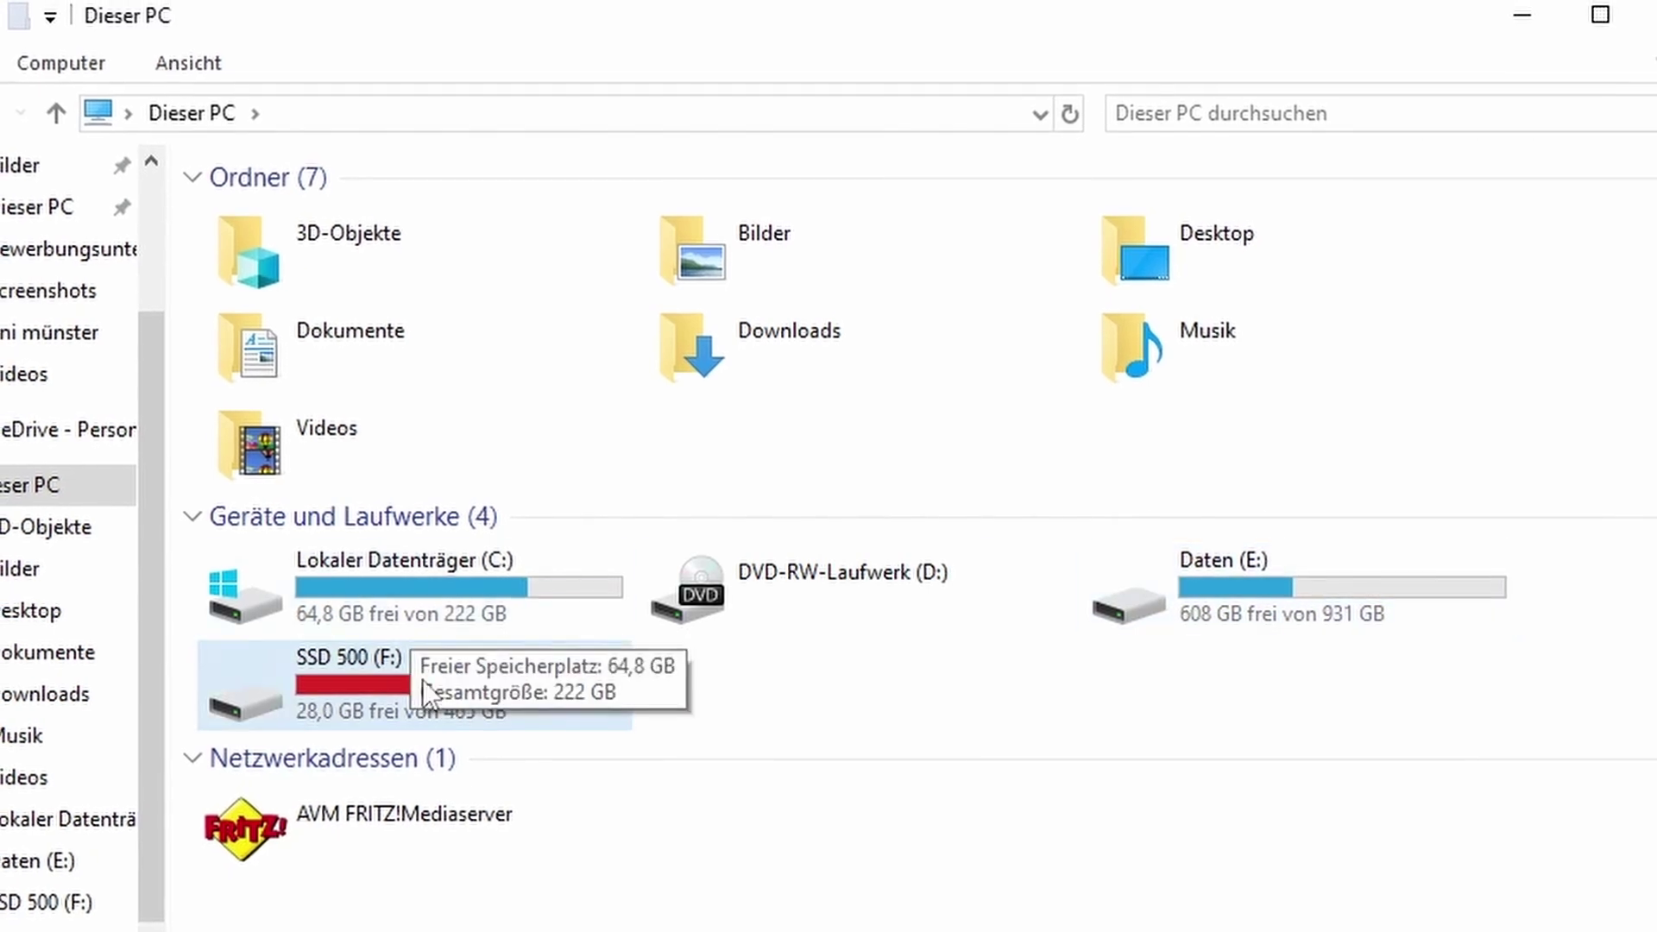
double_click(366, 701)
double_click(400, 239)
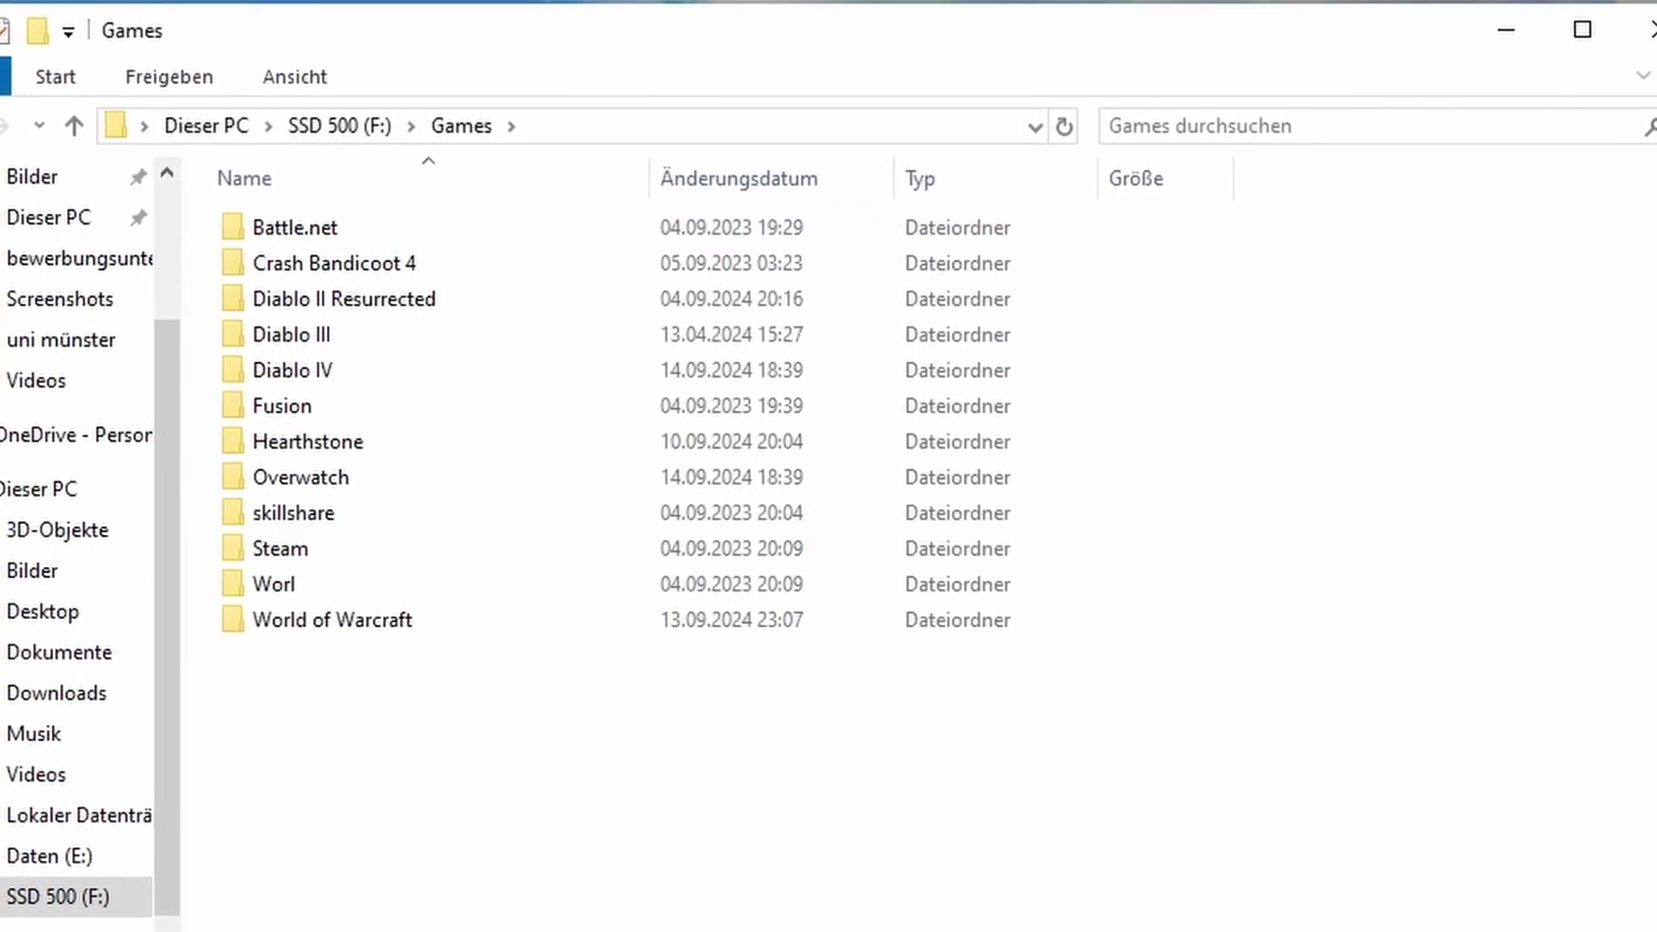
click(4, 124)
click(5, 124)
click(1217, 597)
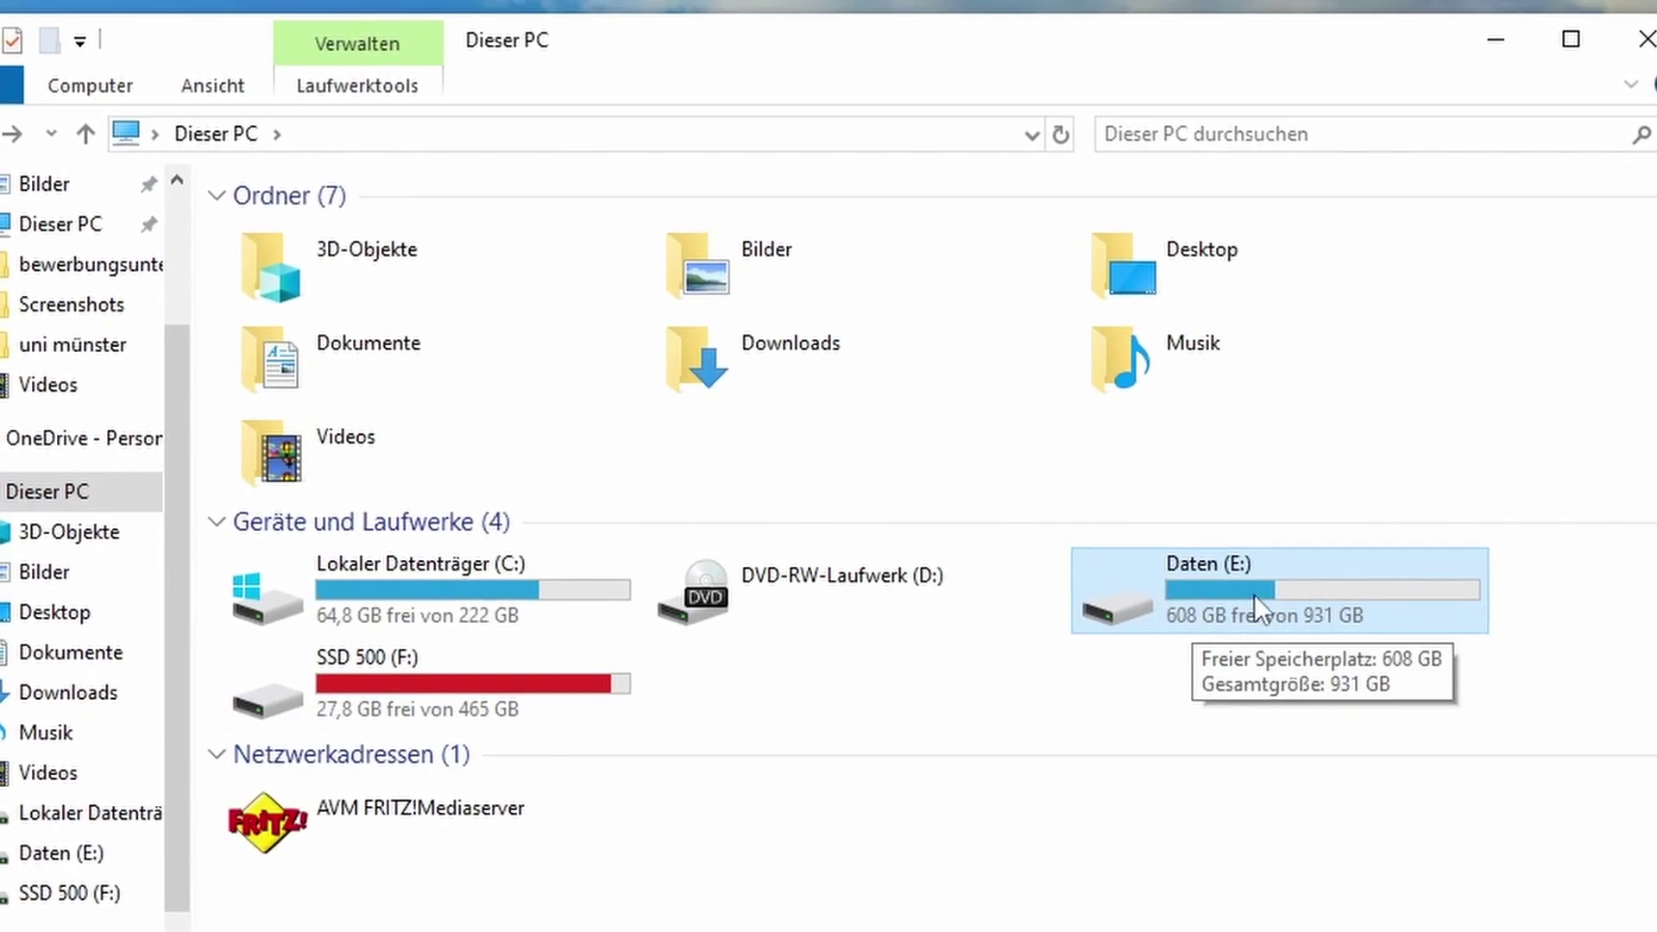
click(511, 587)
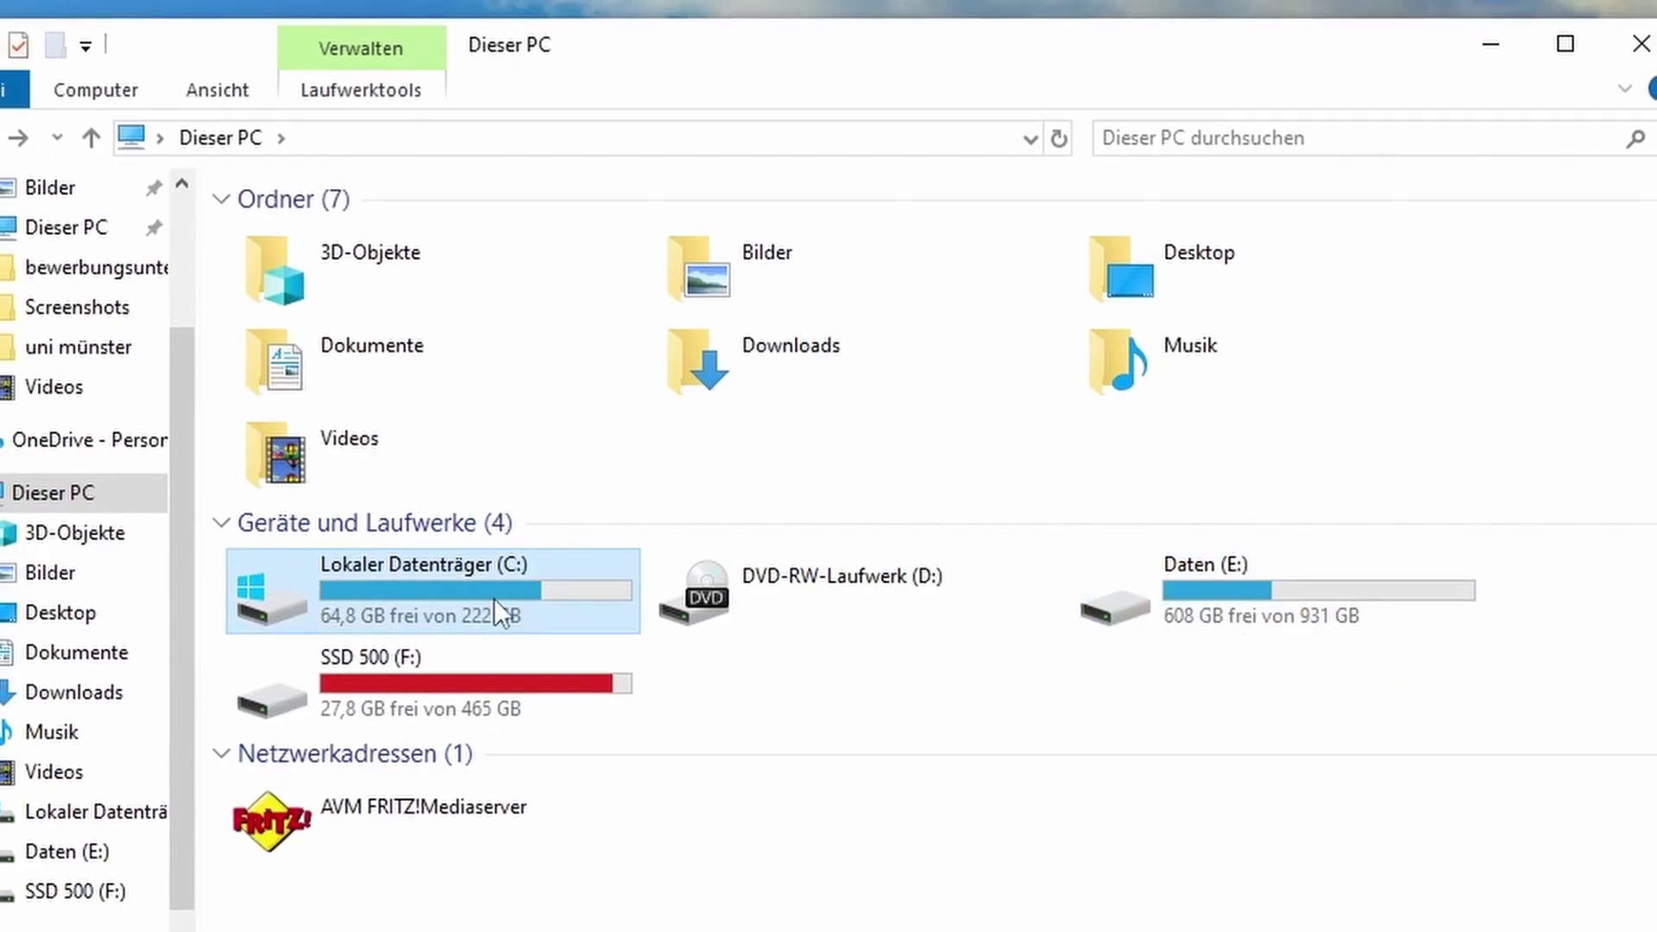
click(452, 702)
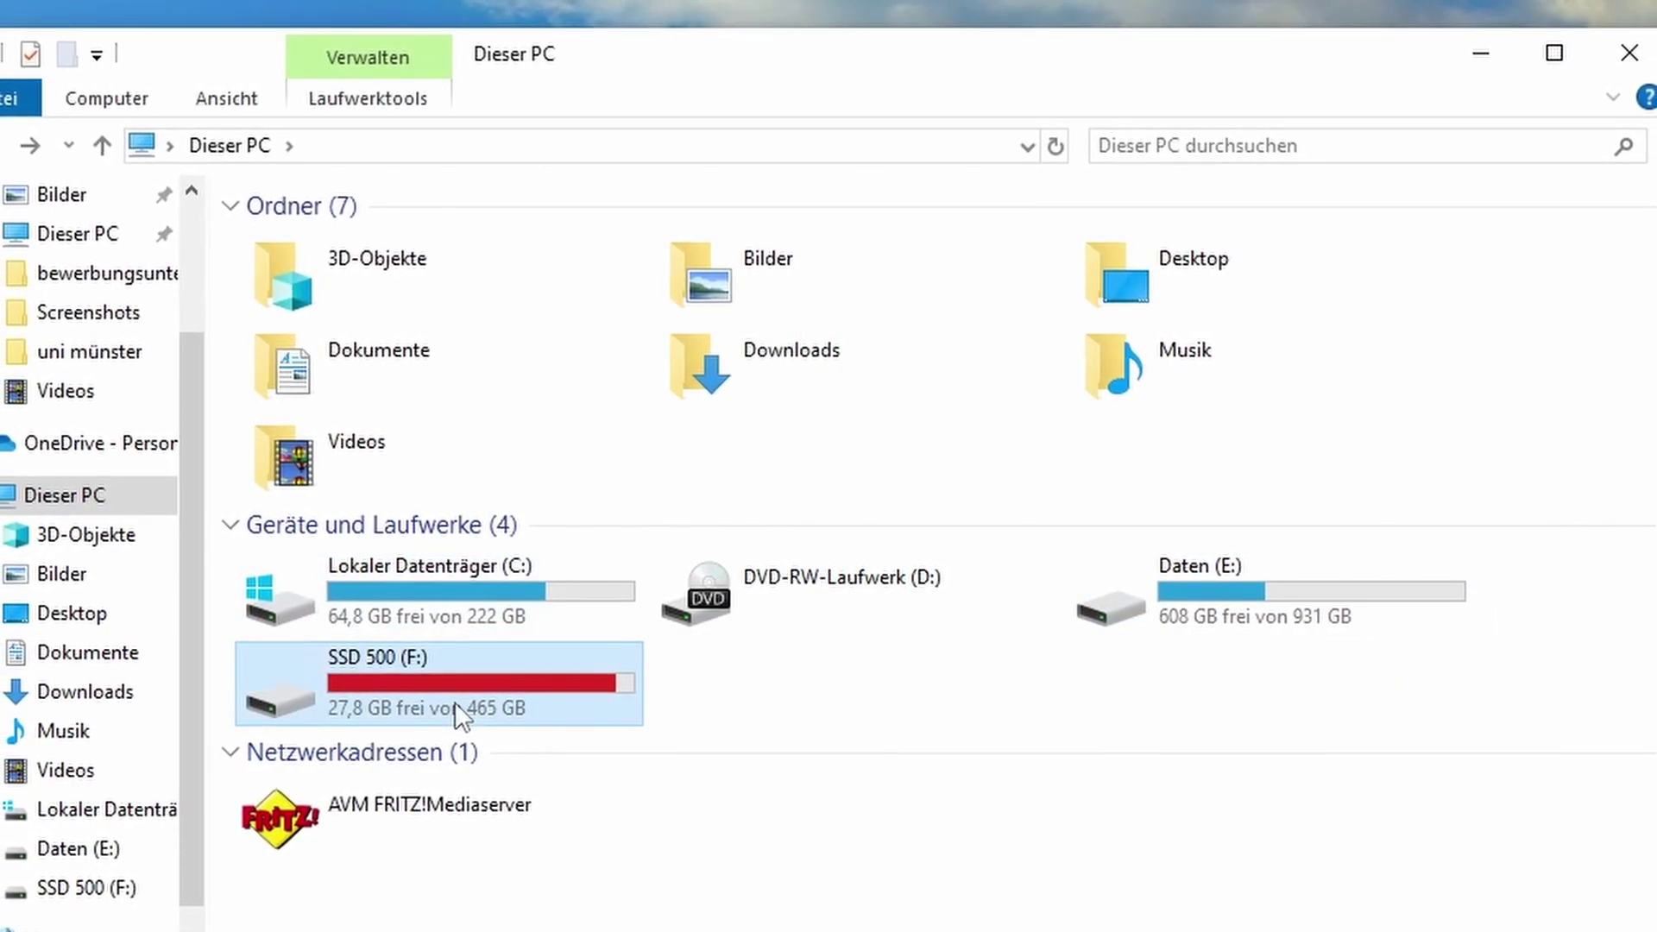
click(433, 599)
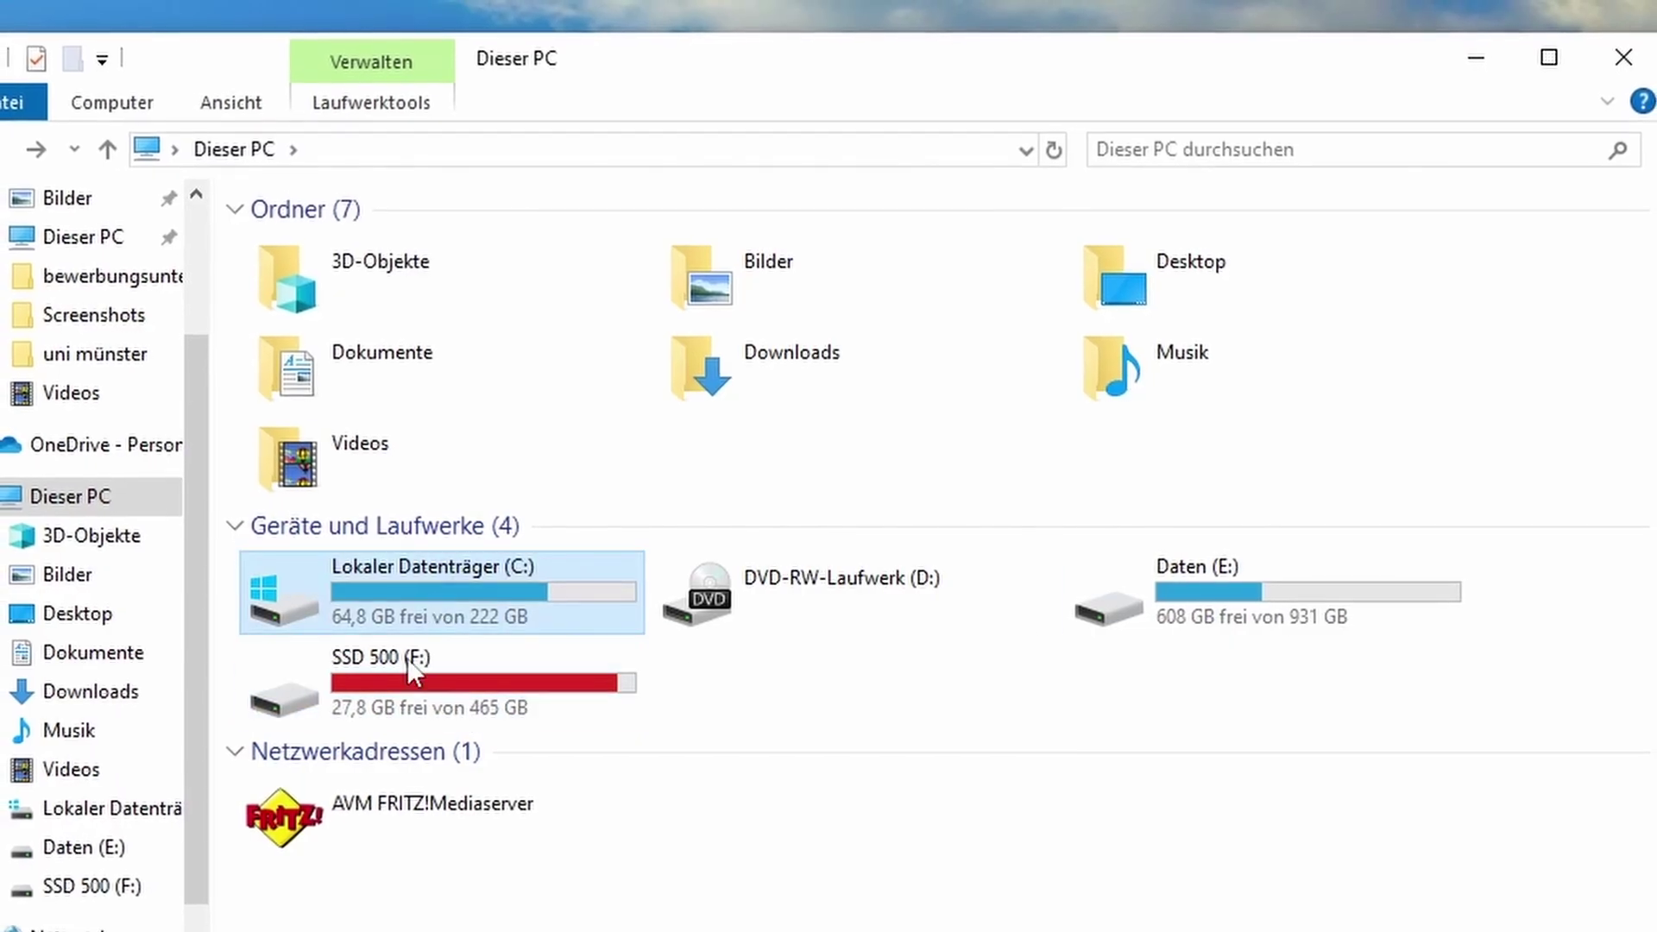
click(371, 699)
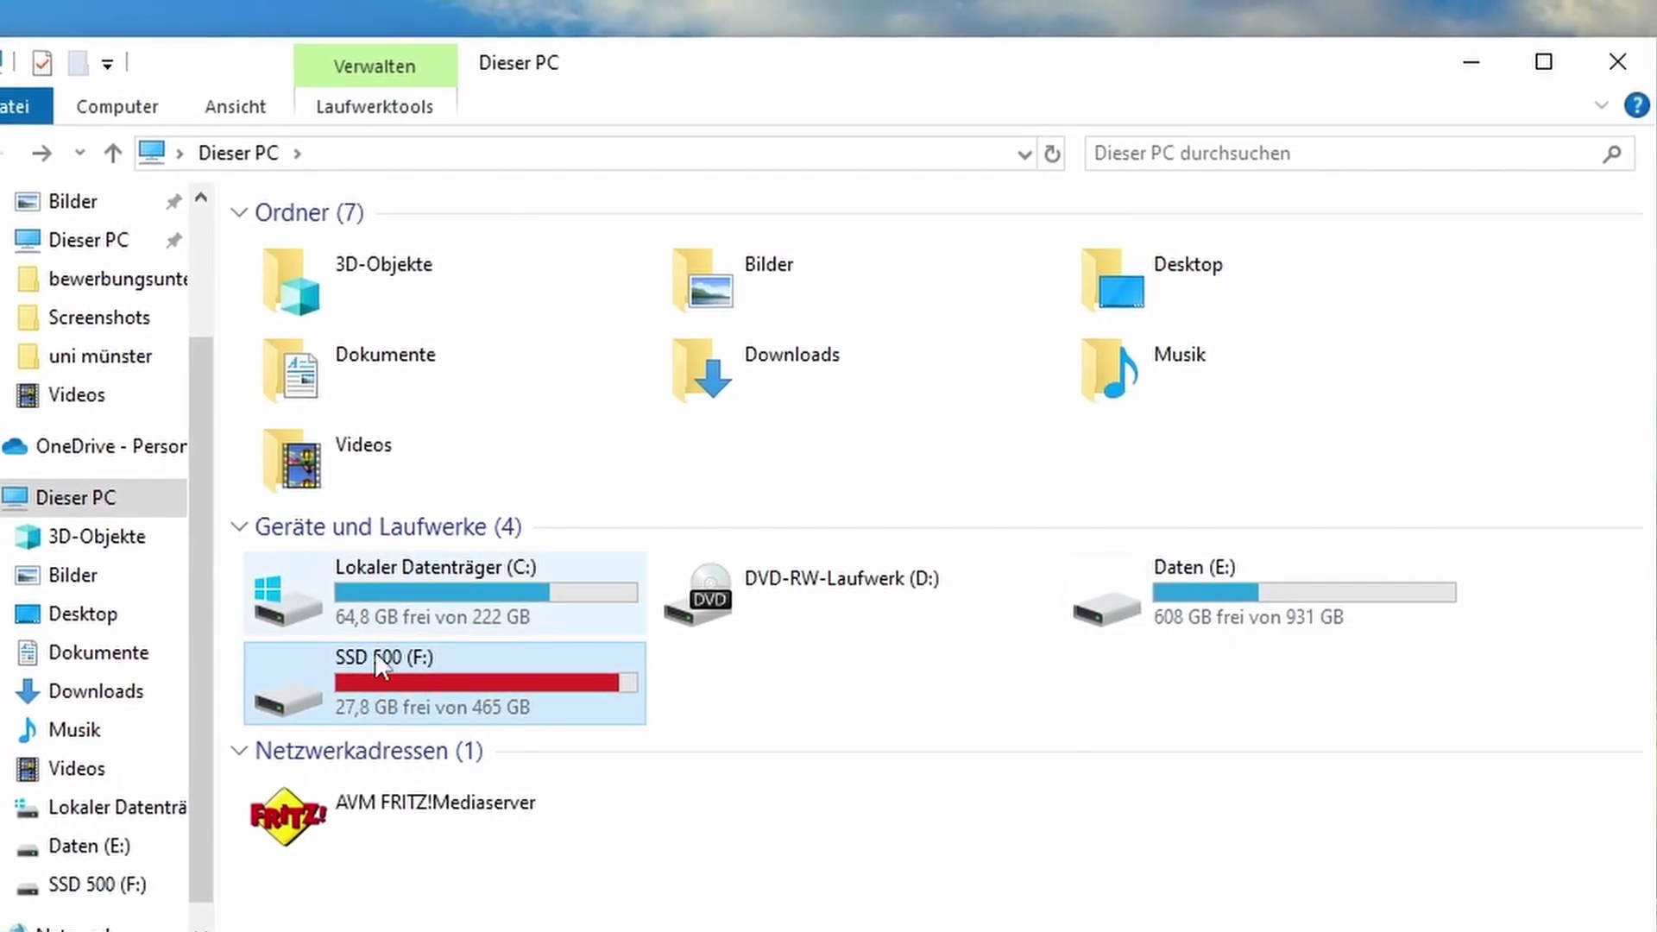
click(1284, 579)
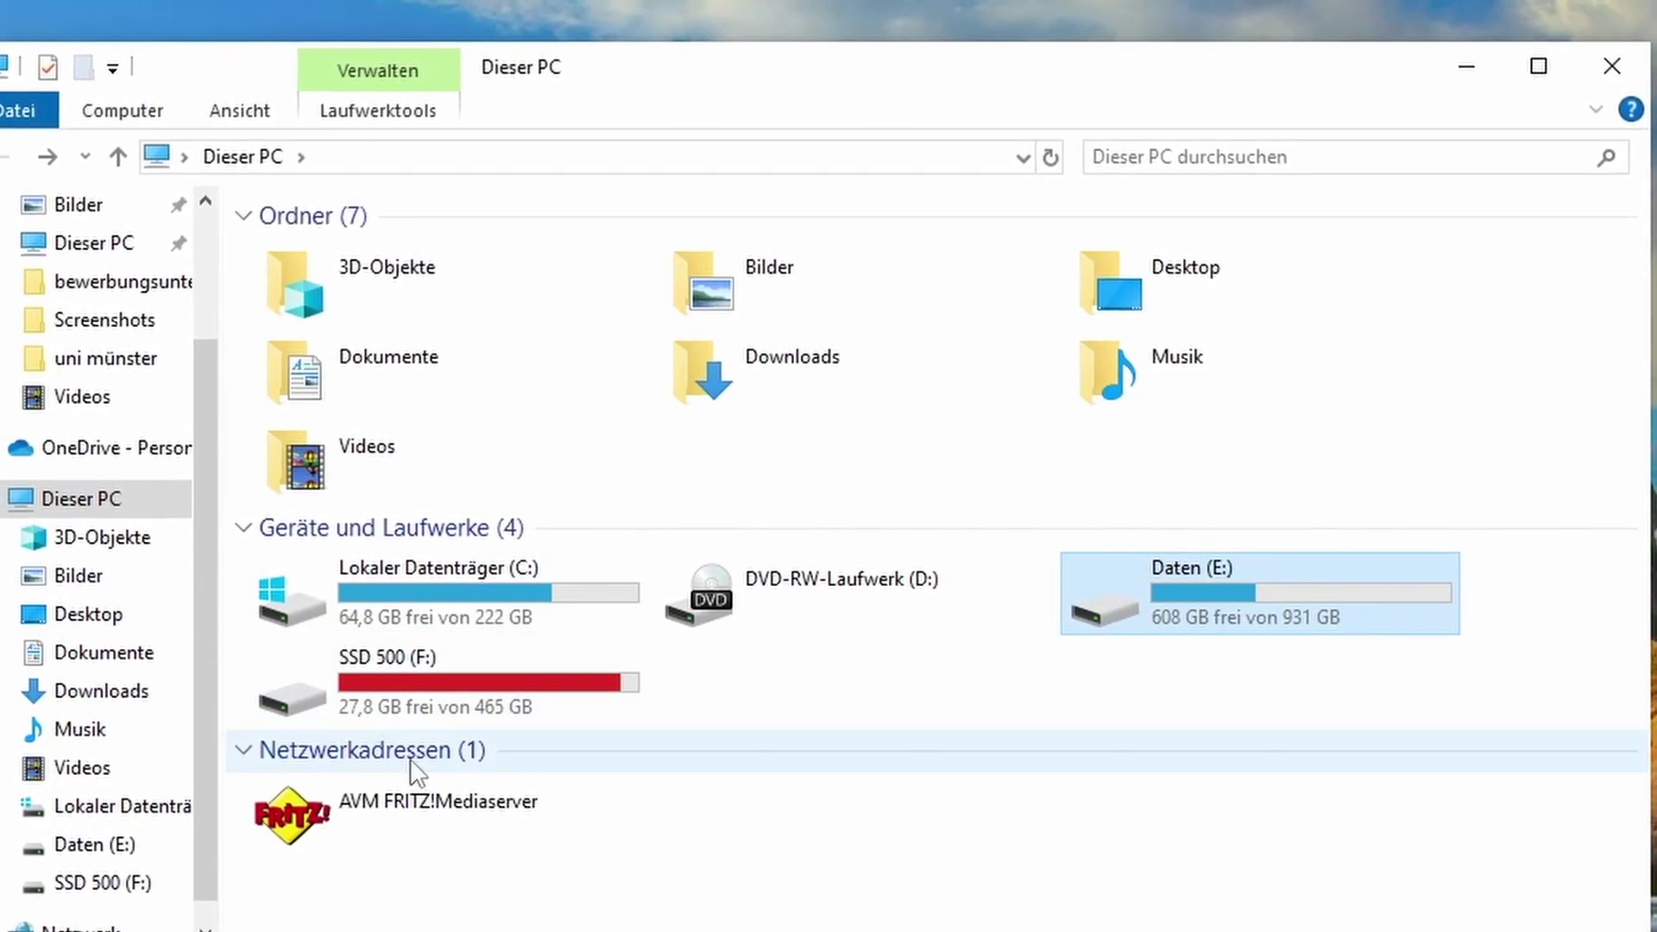
click(477, 714)
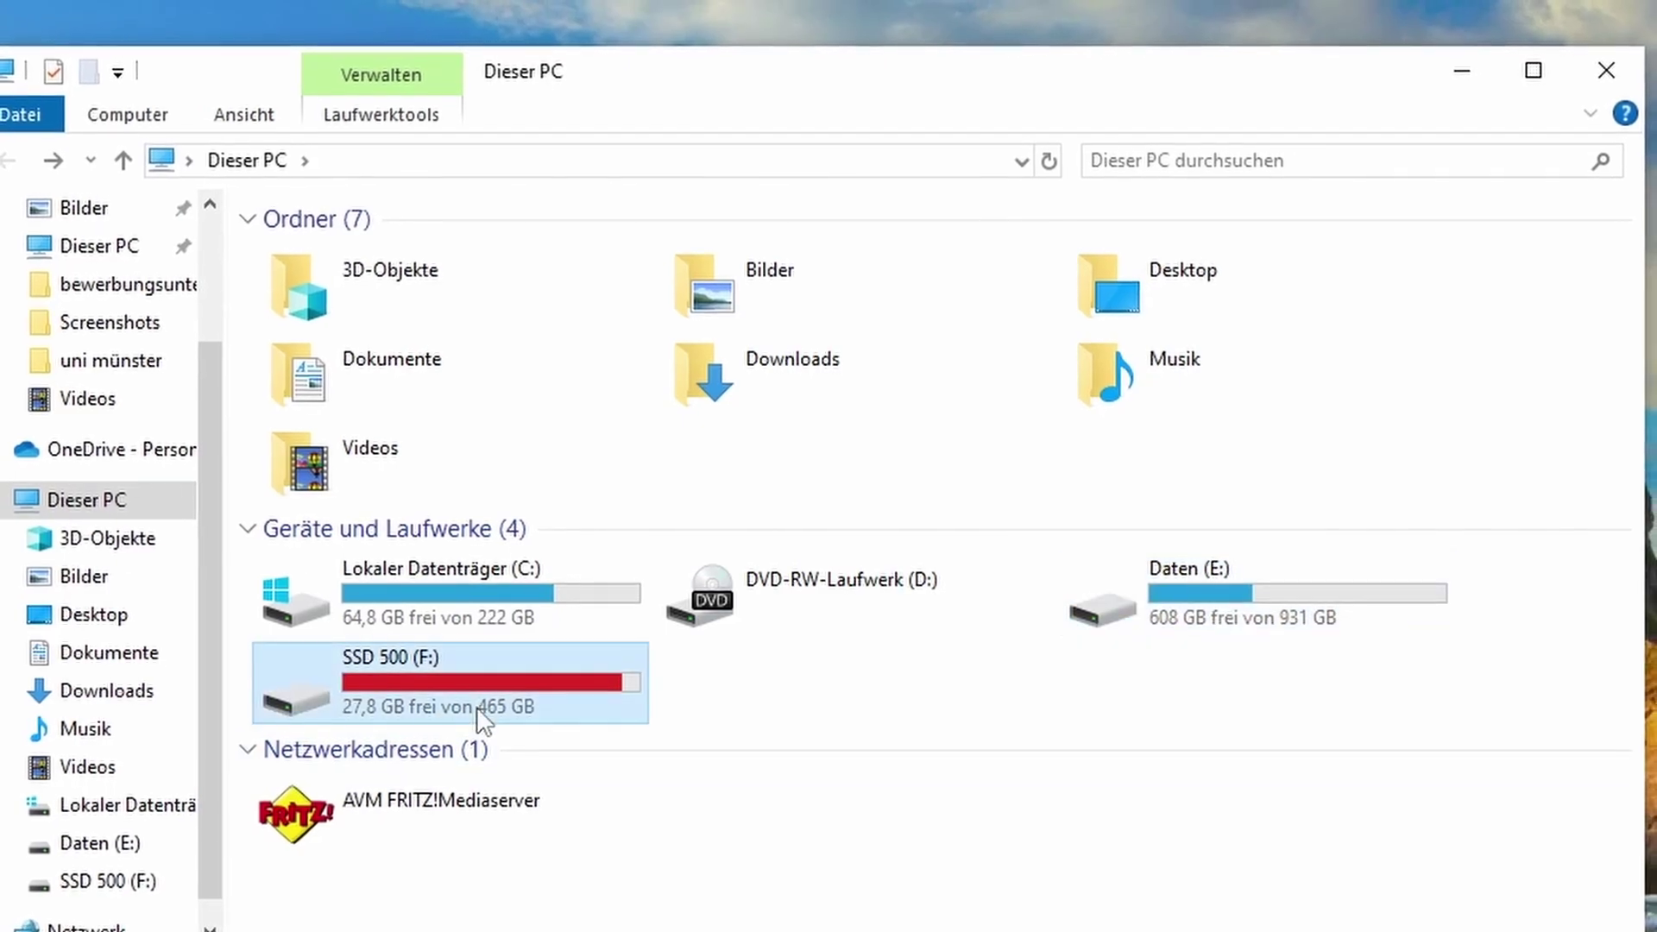
click(843, 688)
click(1212, 603)
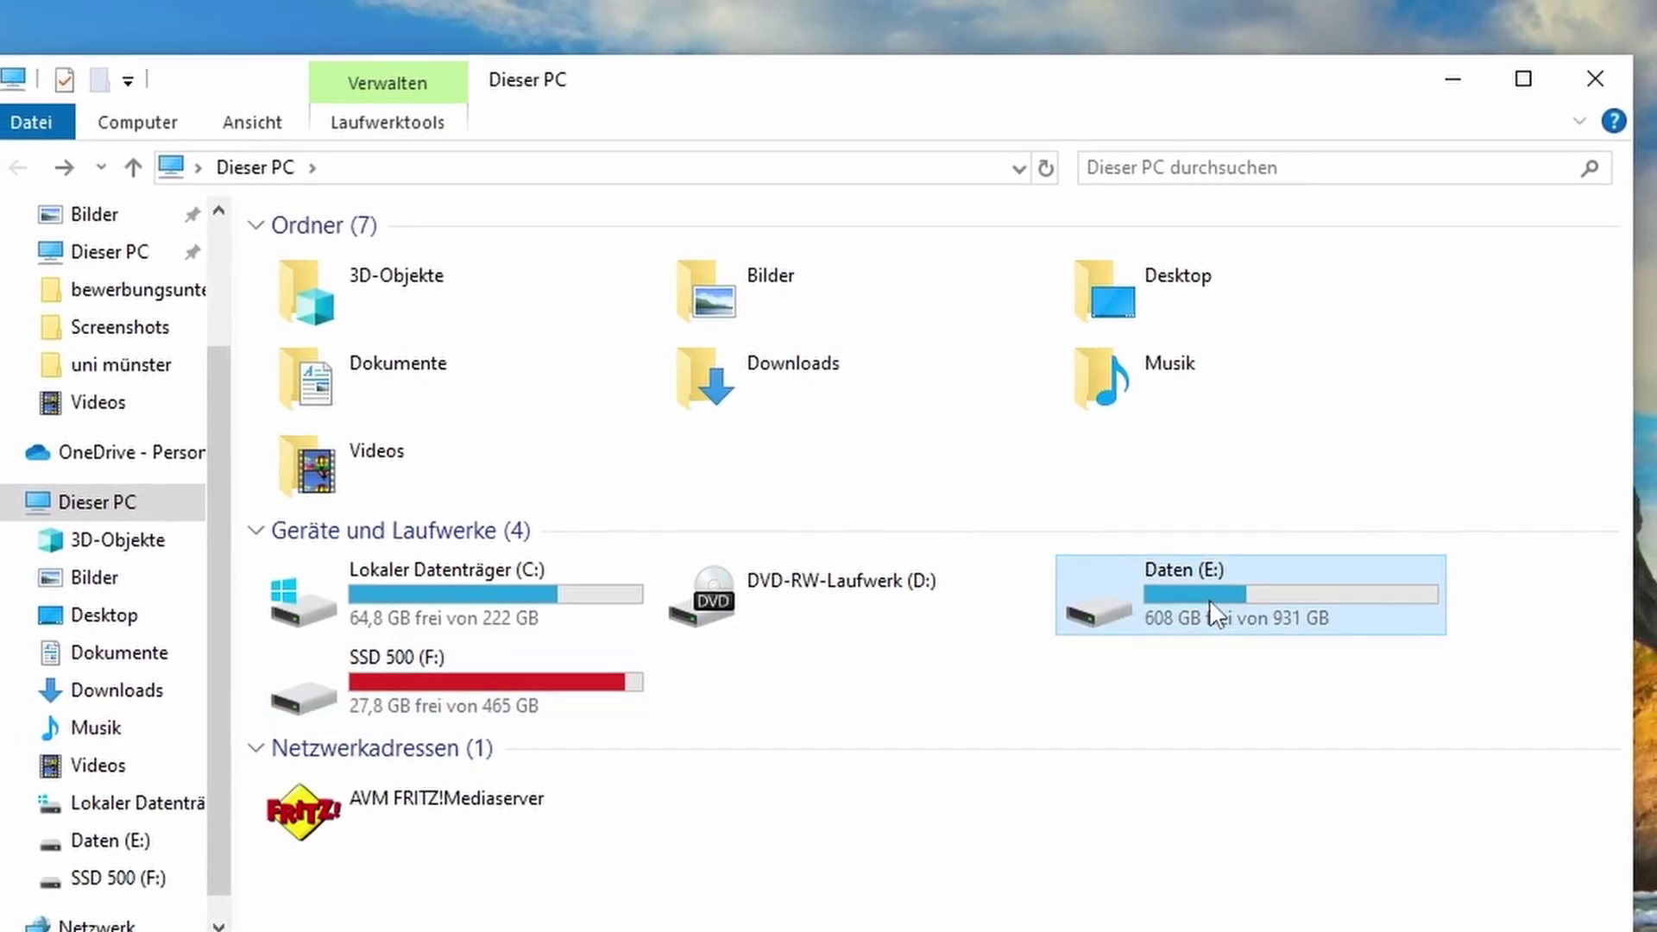
double_click(1136, 629)
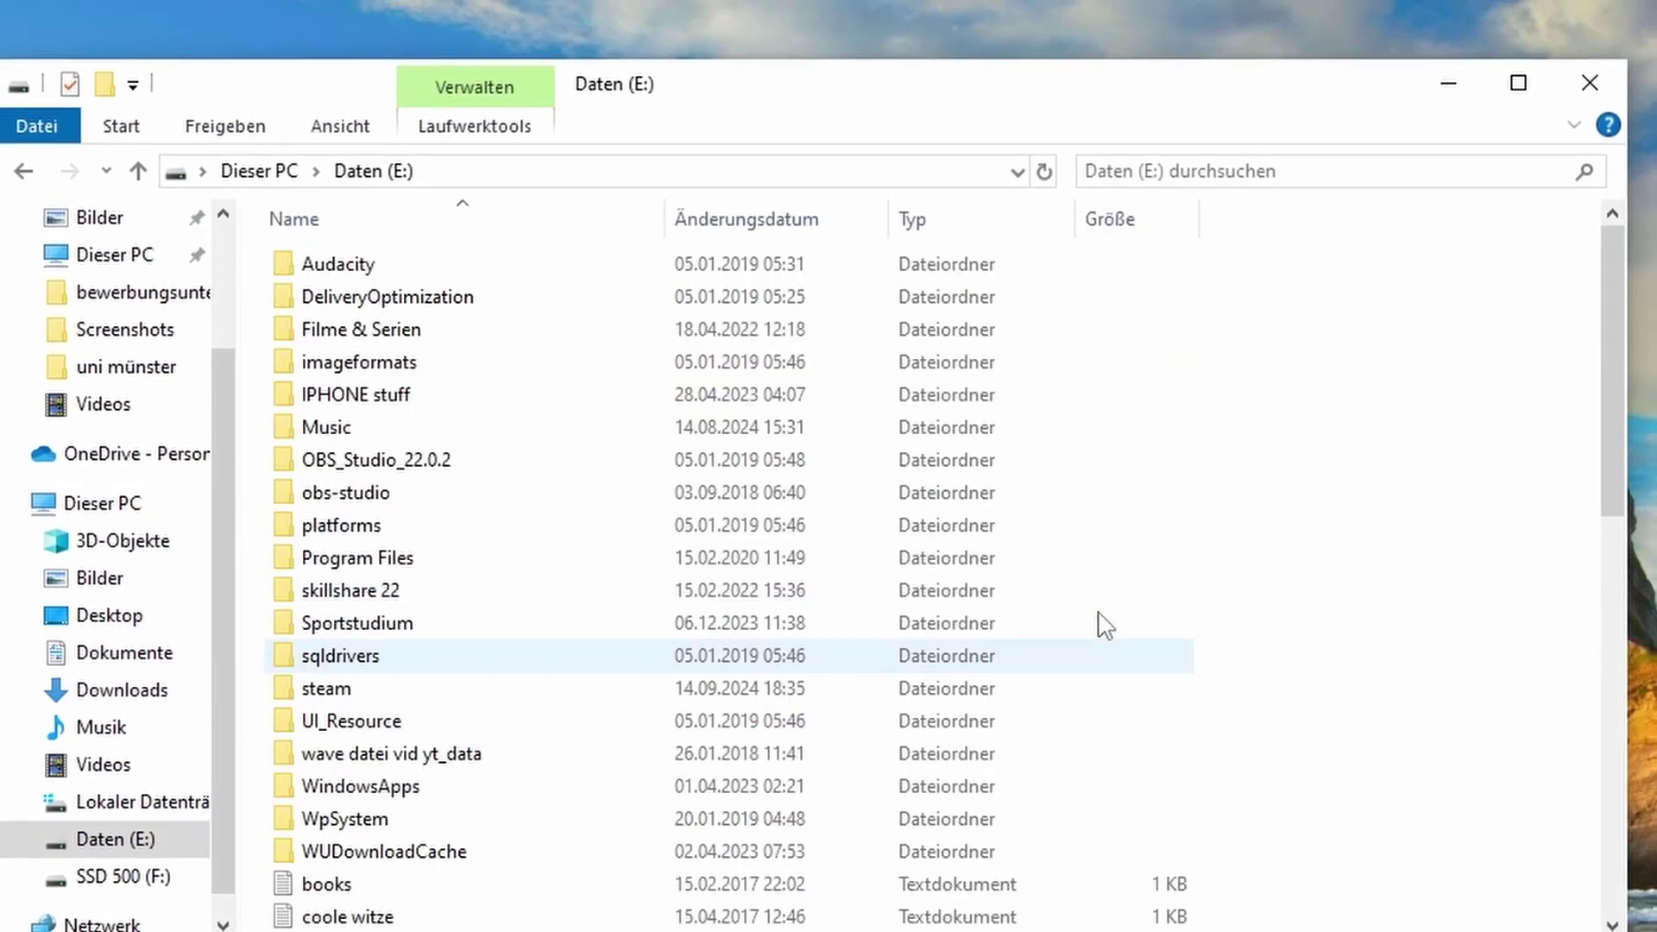
scroll(570, 604, down, 5)
scroll(569, 595, up, 6)
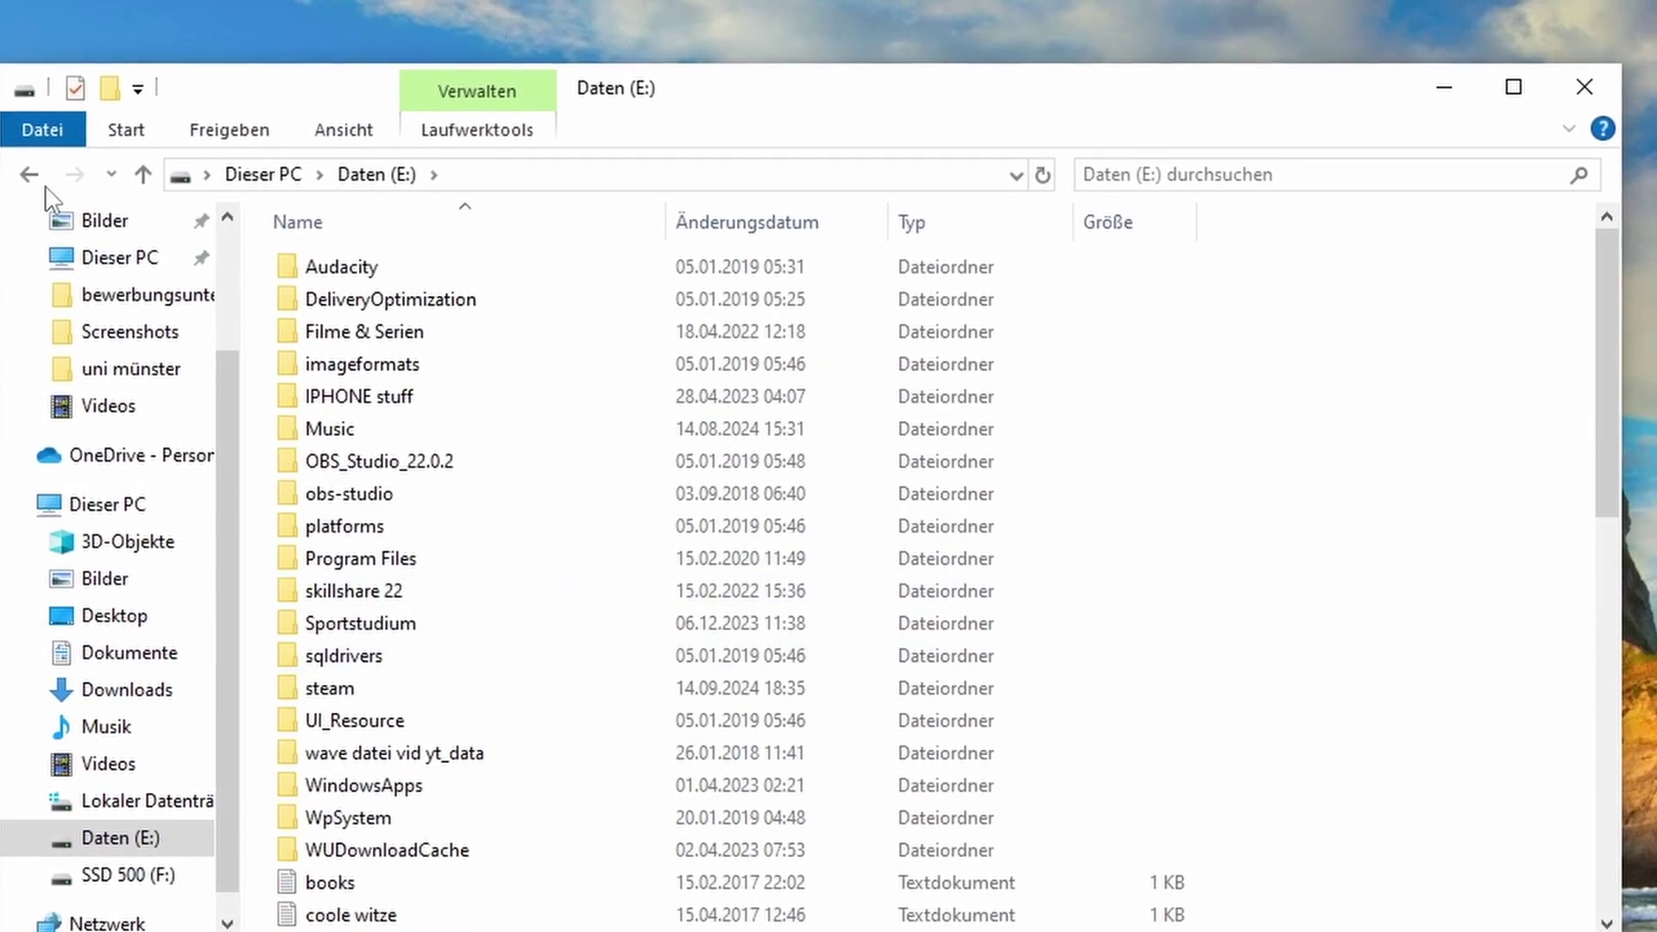
click(29, 175)
double_click(462, 680)
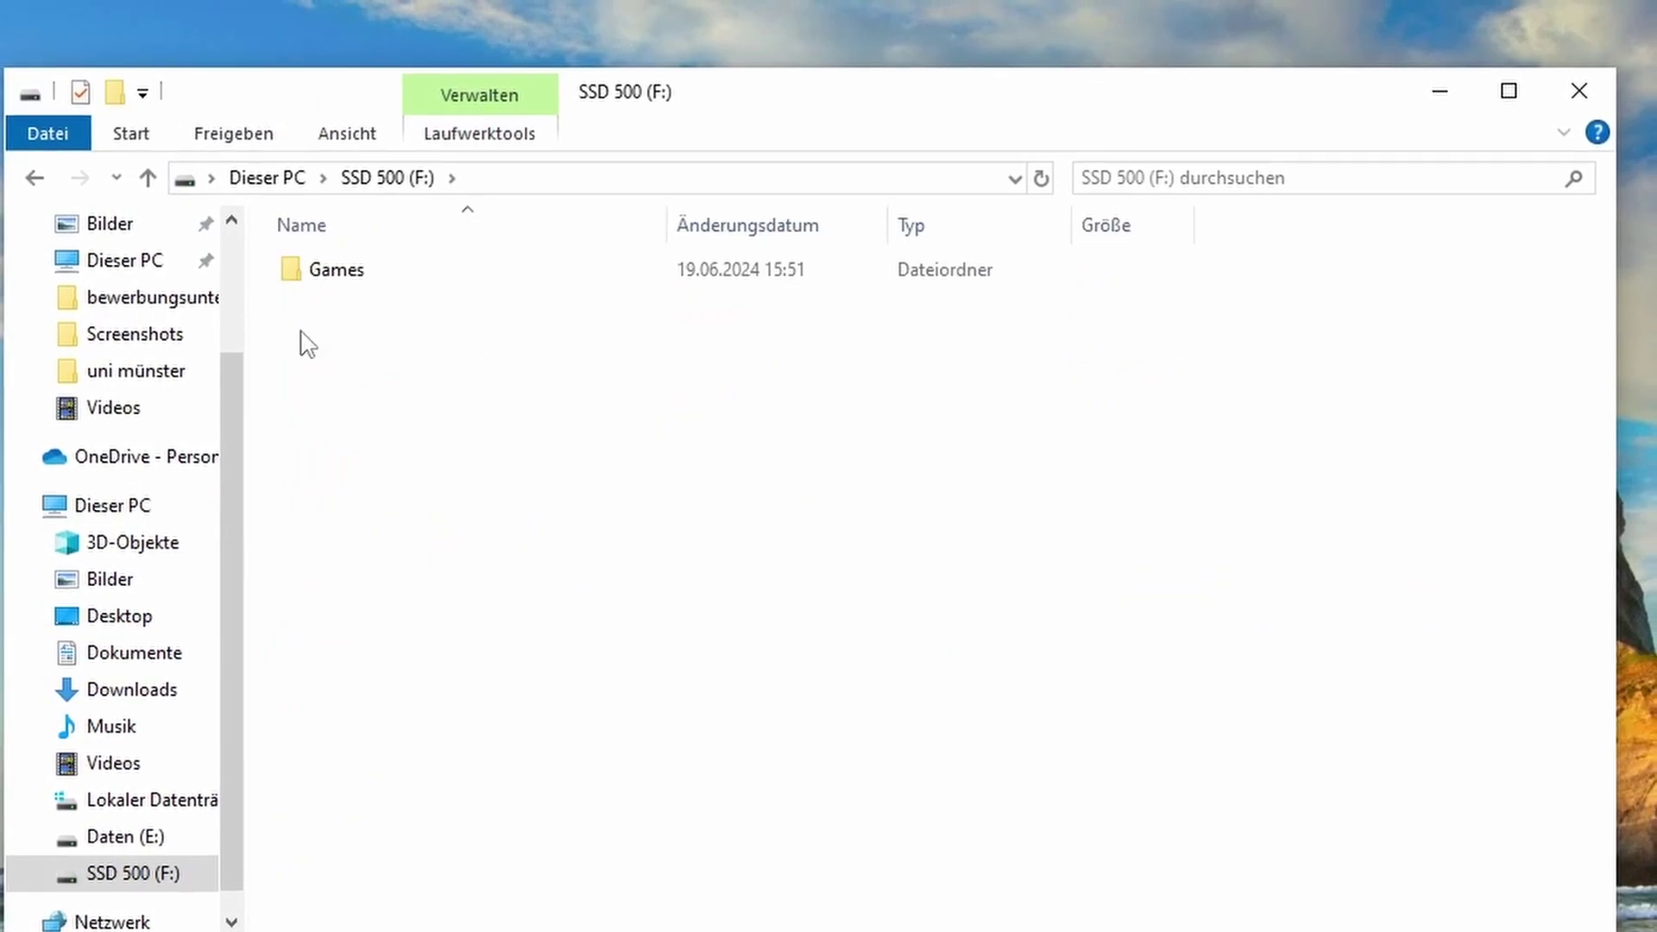
double_click(427, 276)
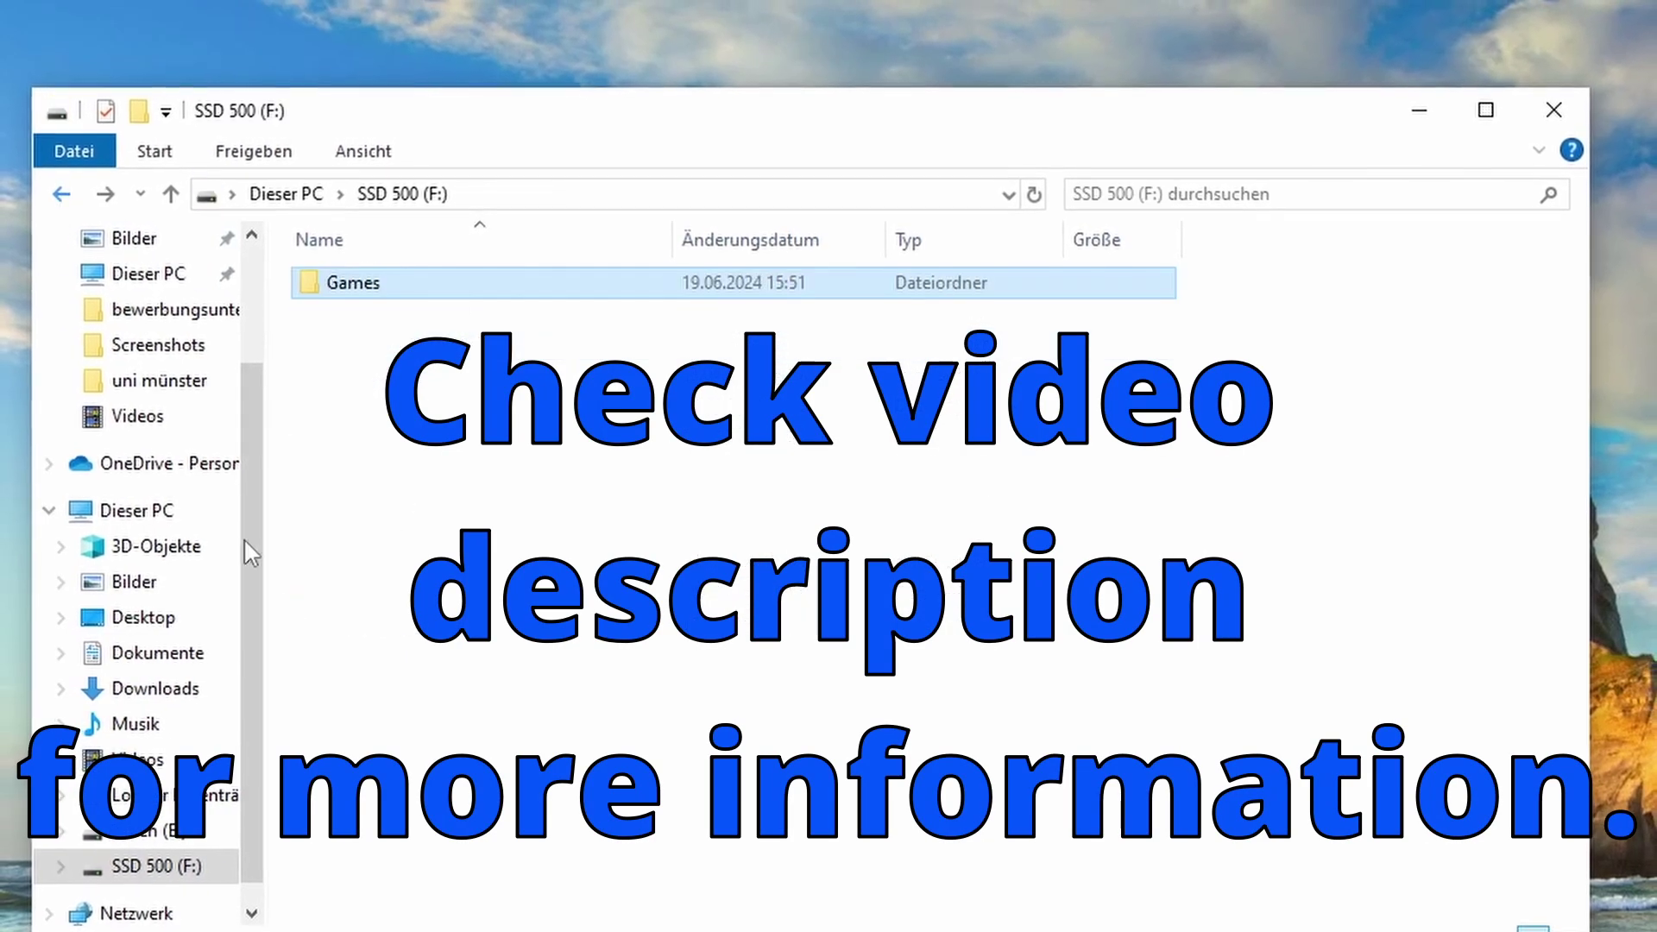
click(64, 196)
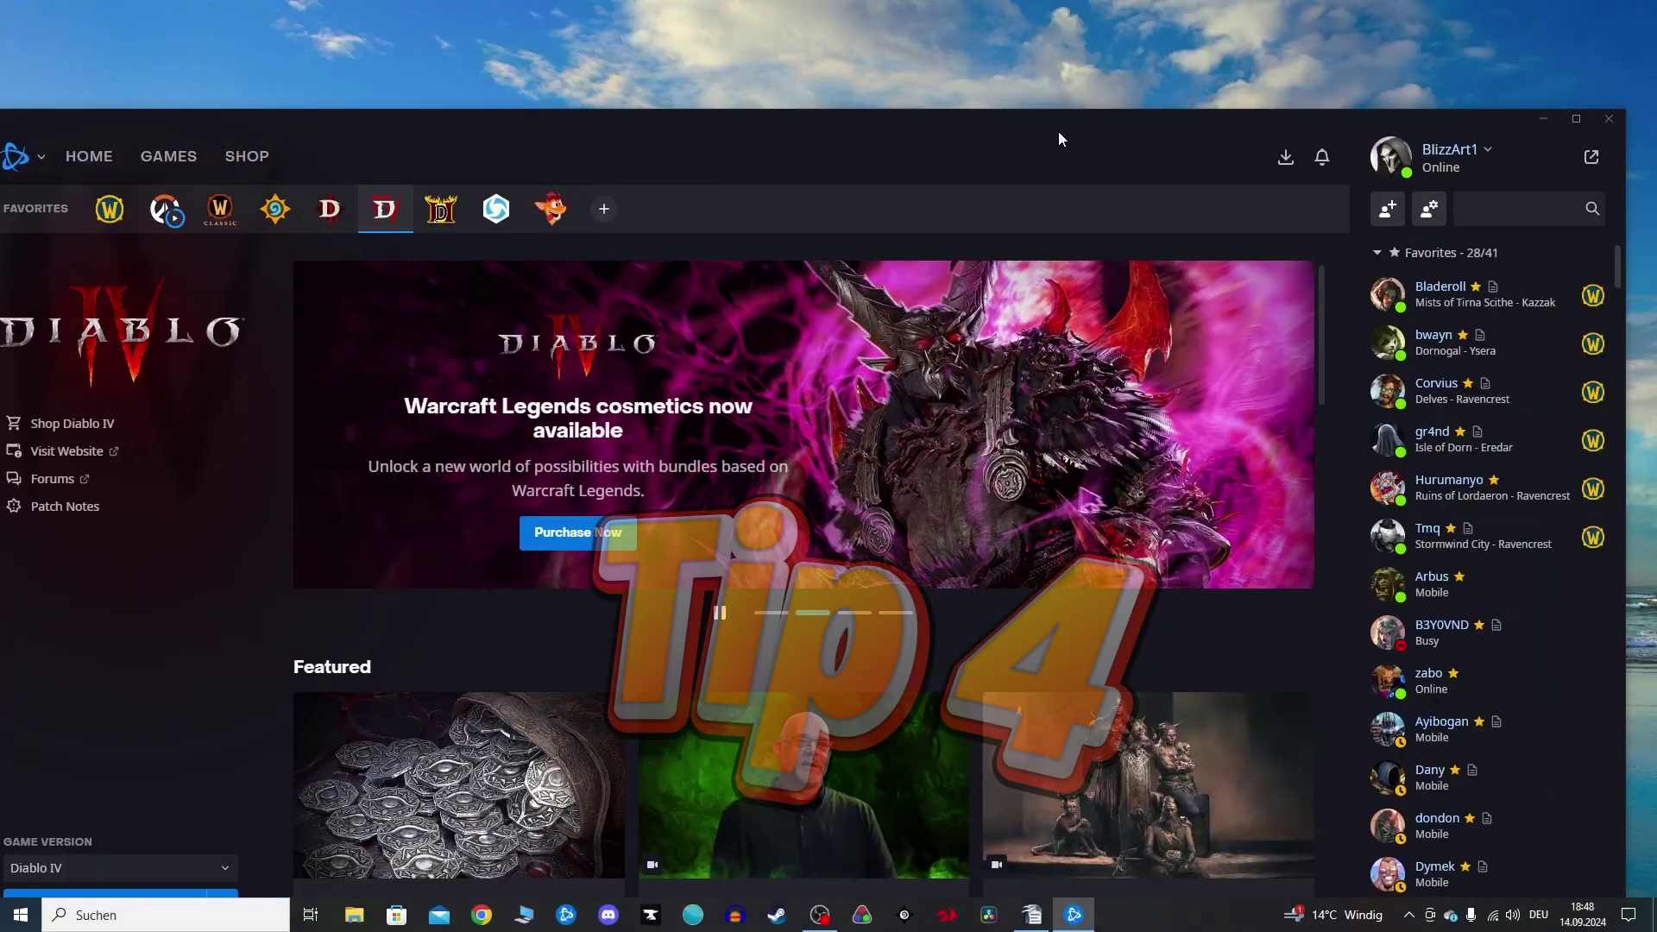
- Maximise the Battle.net window and open its Settings
drag(1060, 138, 965, 69)
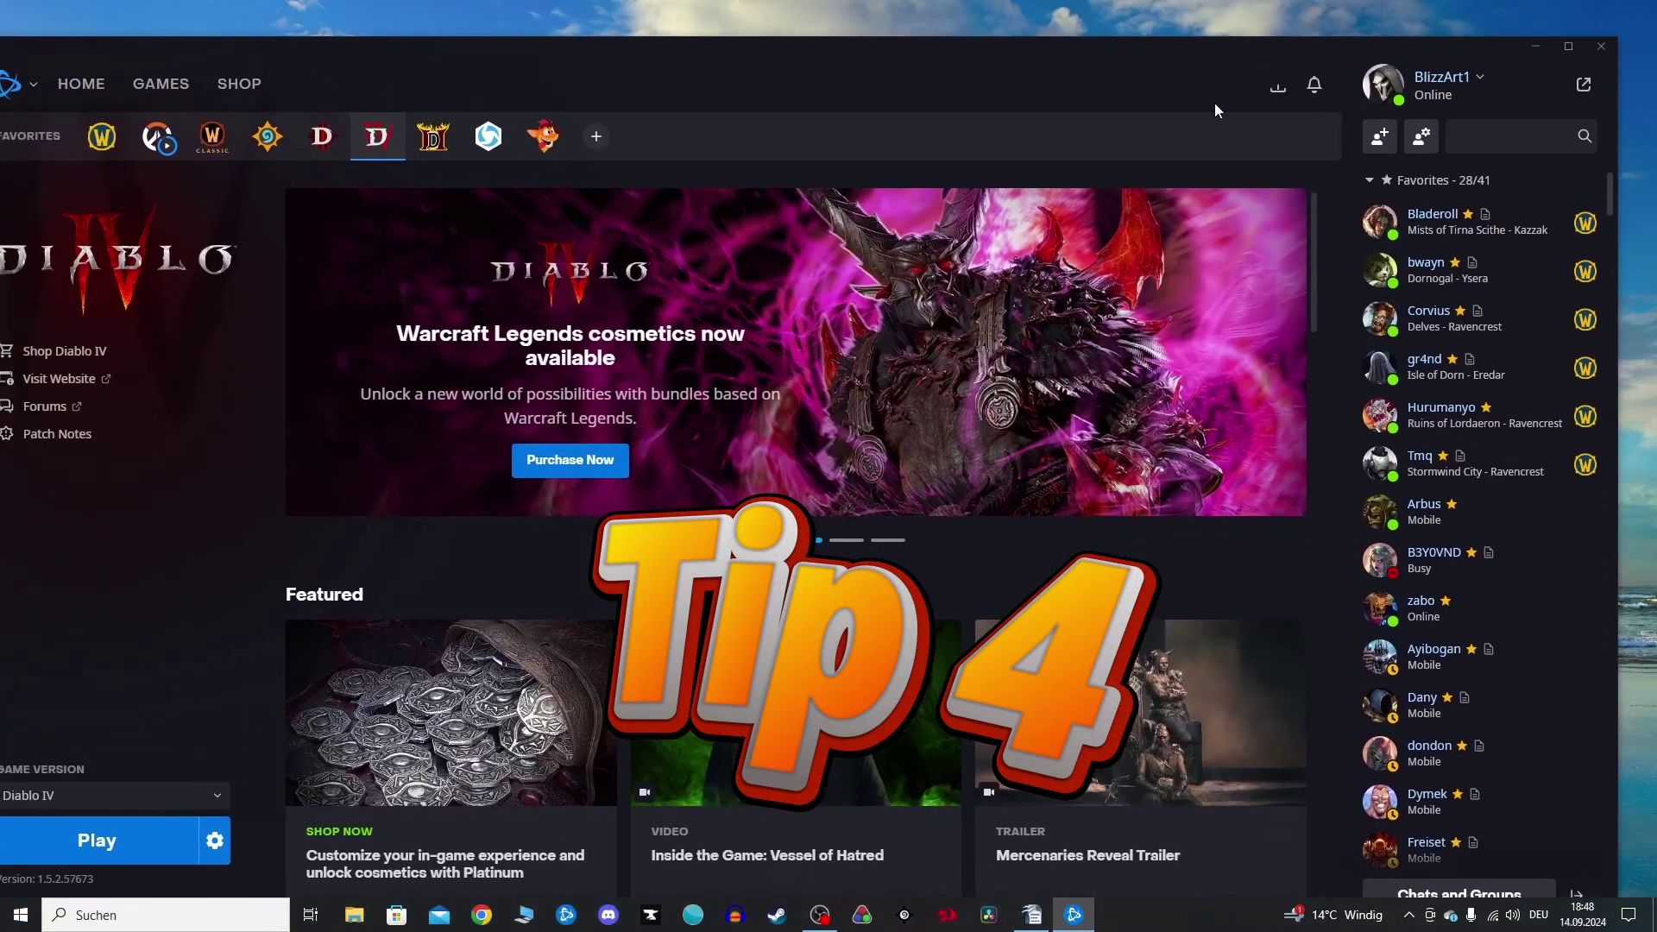
click(1569, 46)
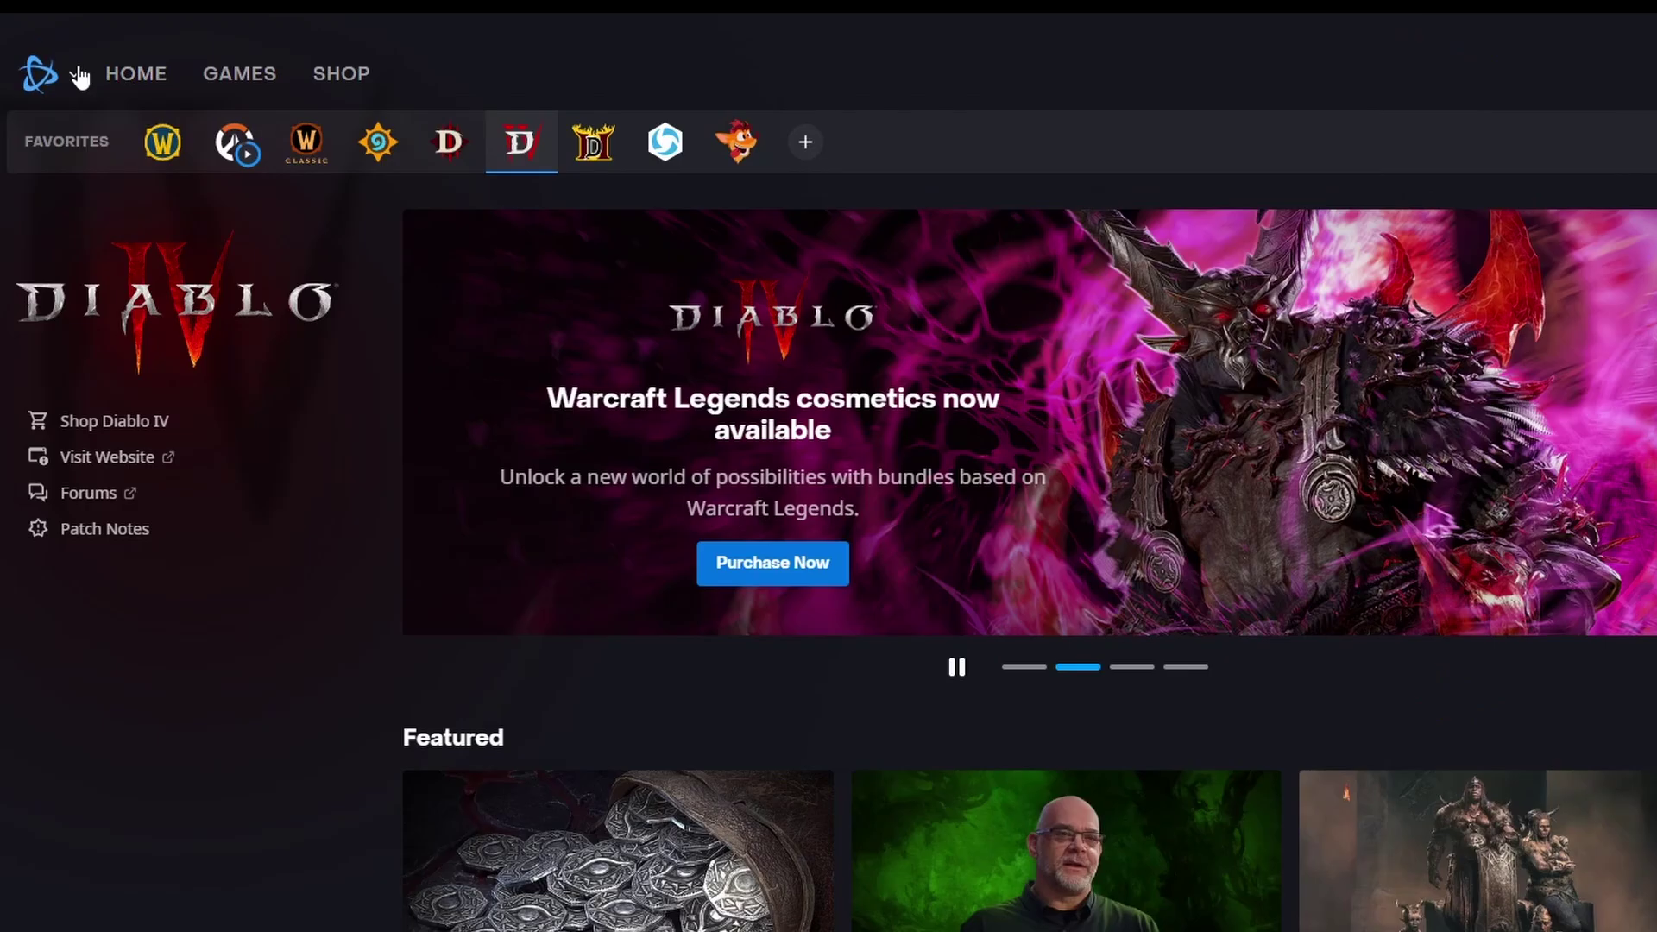
click(76, 49)
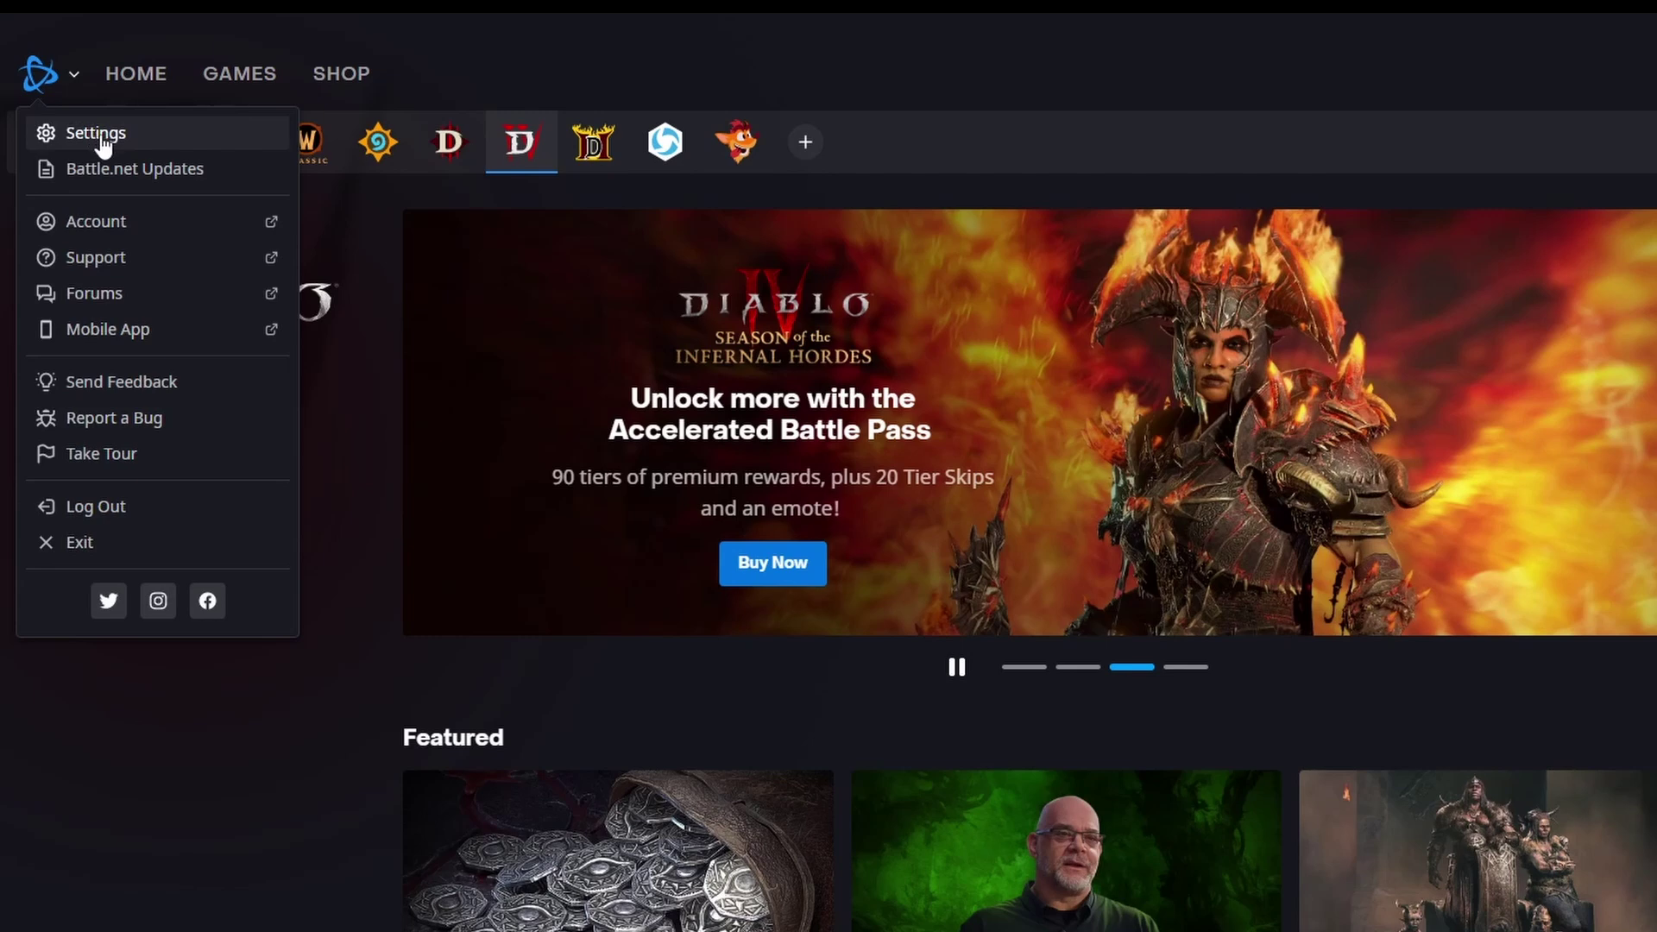
click(102, 138)
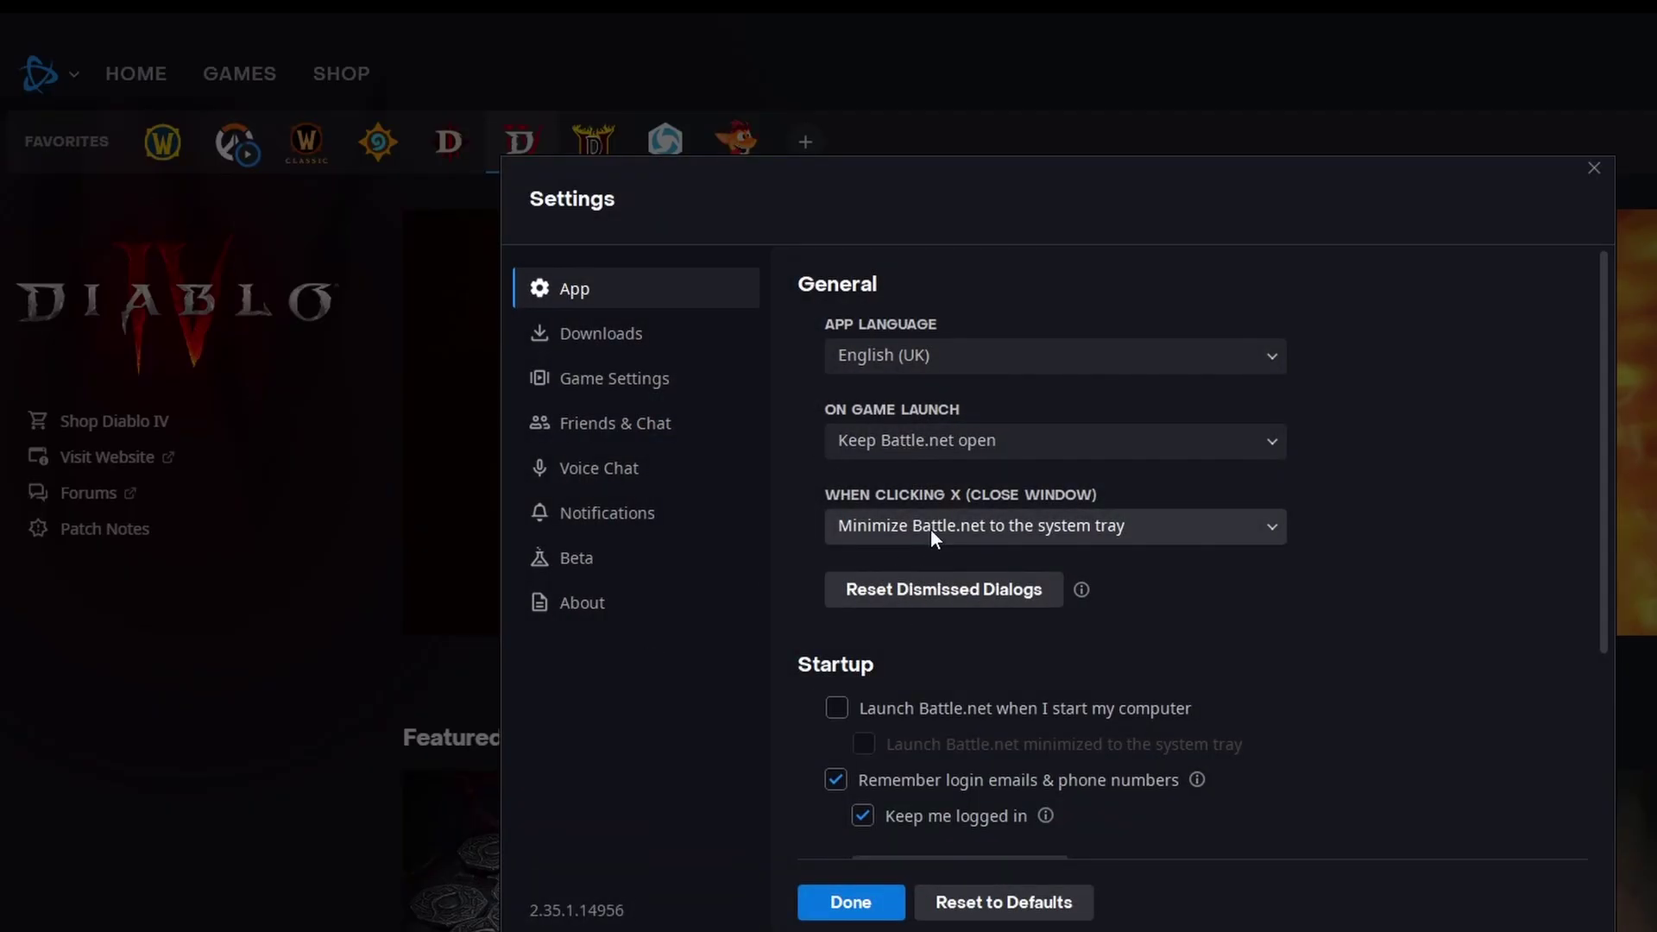
- Uncheck 'Use browser hardware acceleration' and 'Allow multiple instances' under Advanced Features
scroll(934, 537, down, 3)
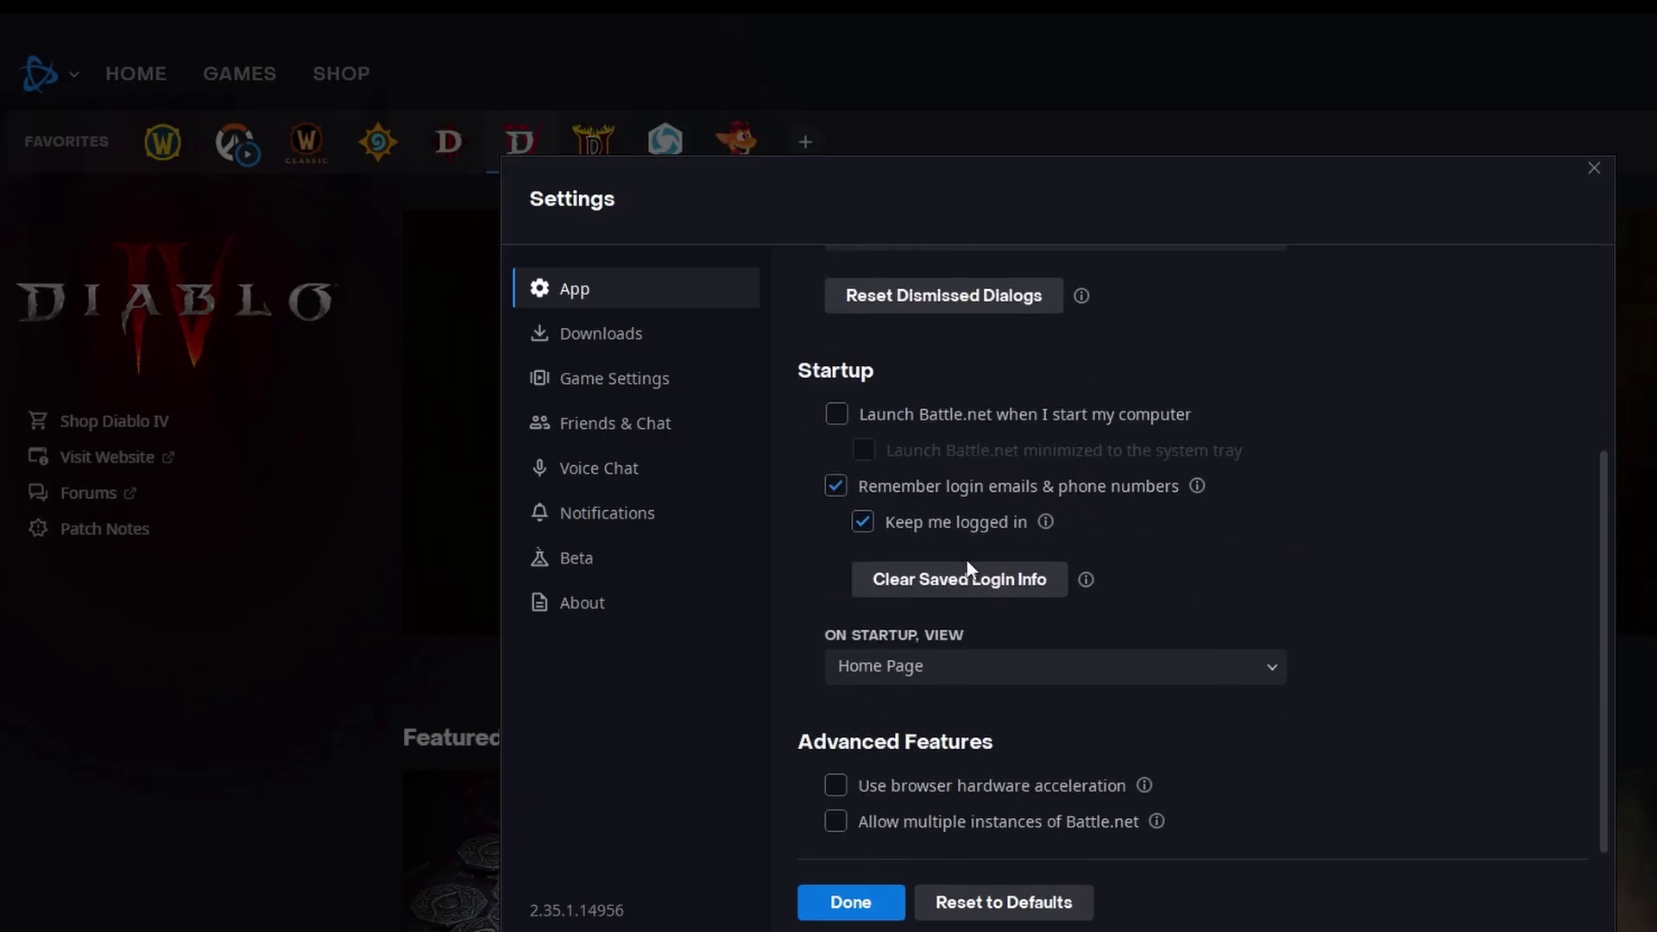
scroll(968, 568, up, 3)
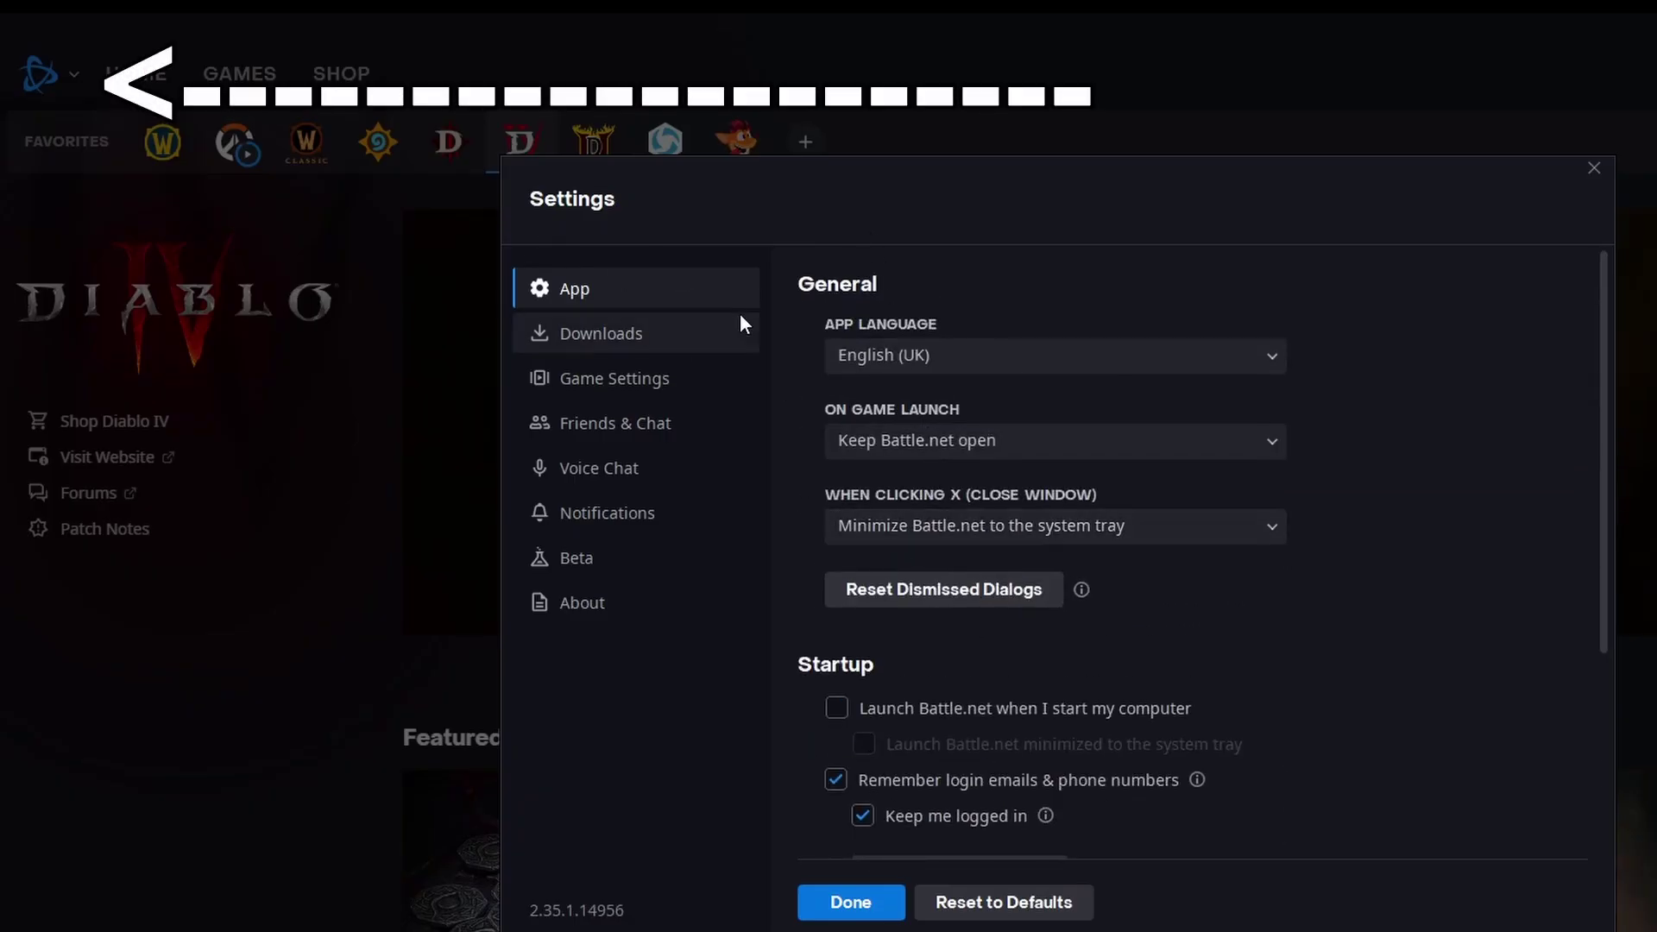
scroll(947, 497, down, 5)
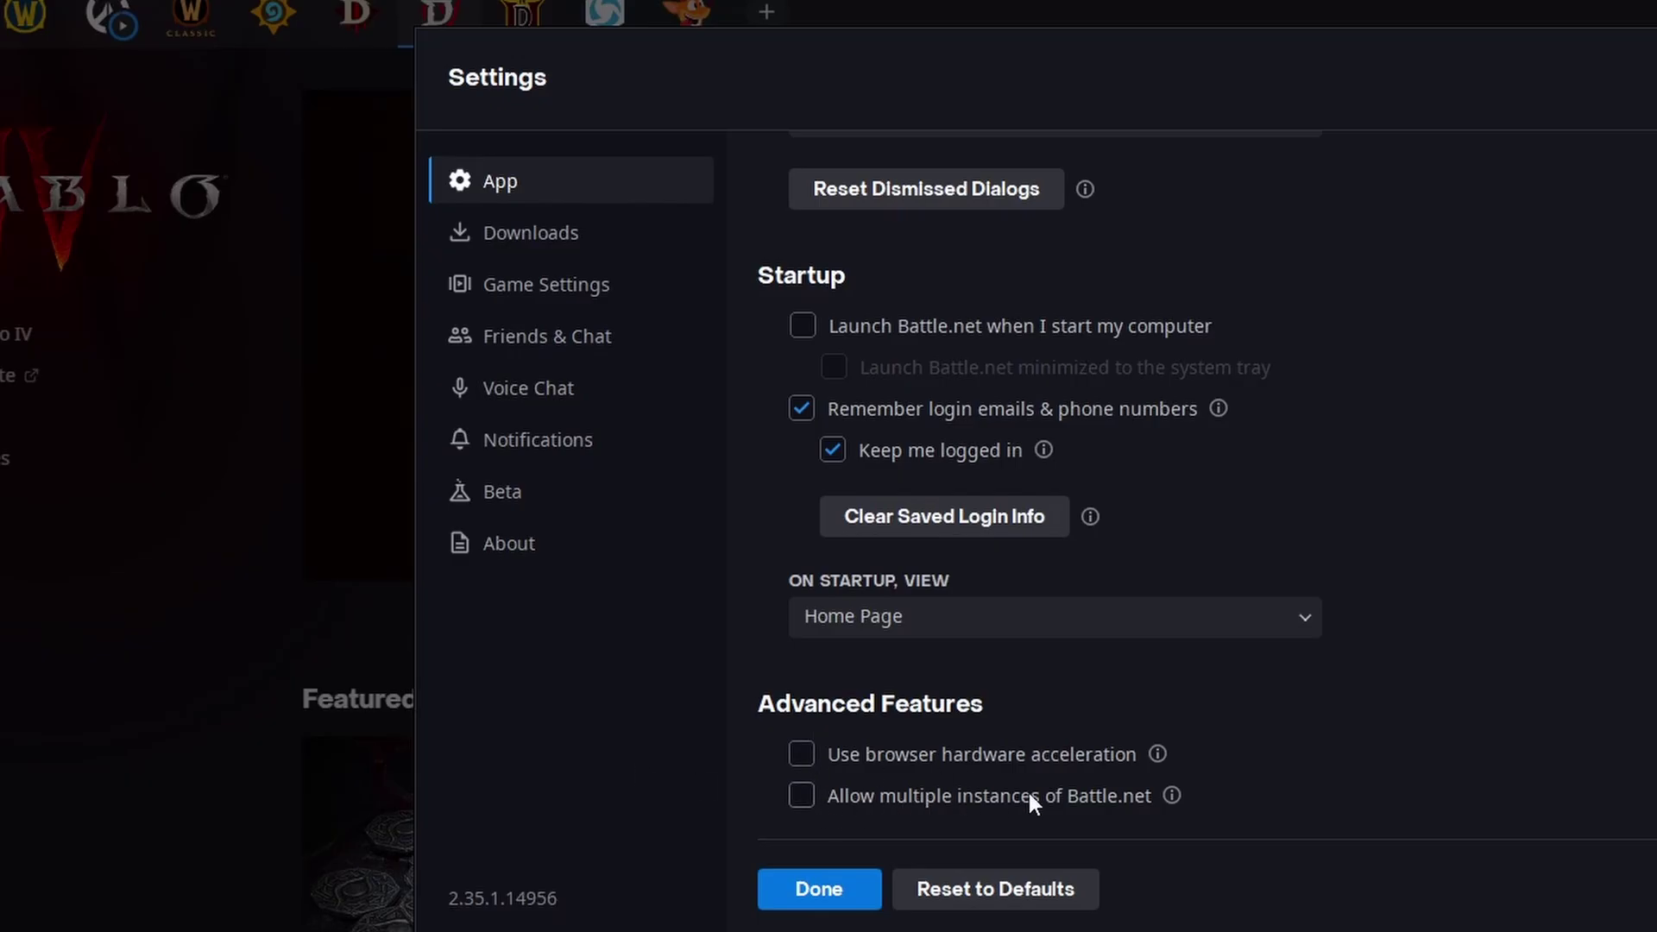
scroll(989, 753, up, 3)
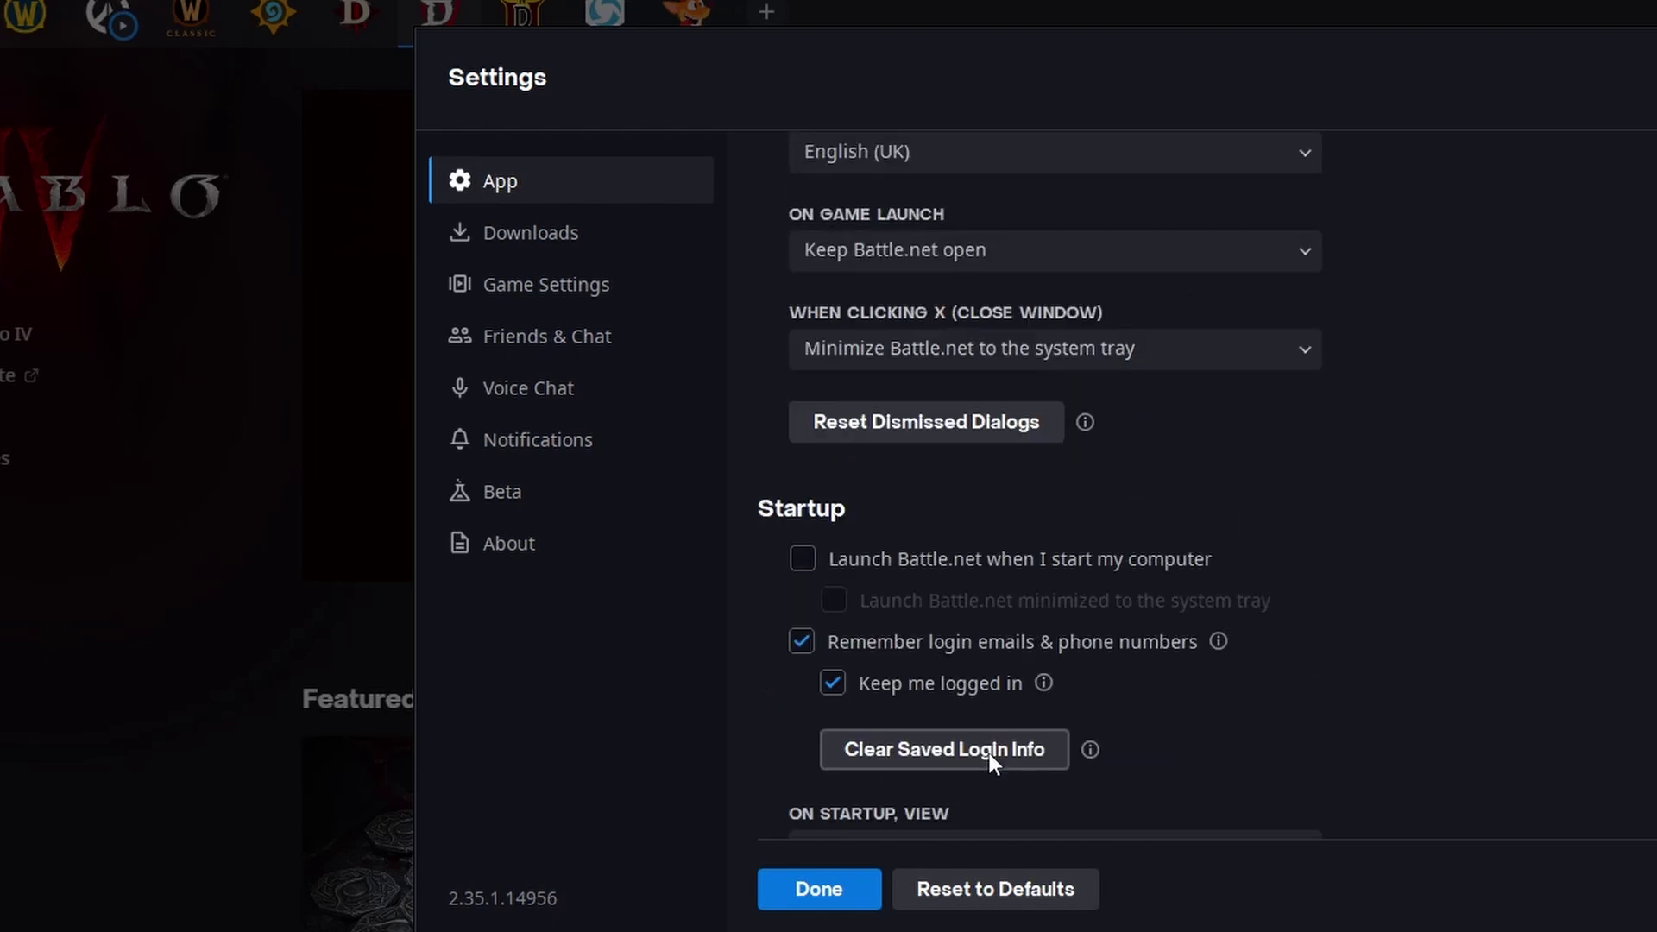
scroll(989, 753, up, 1)
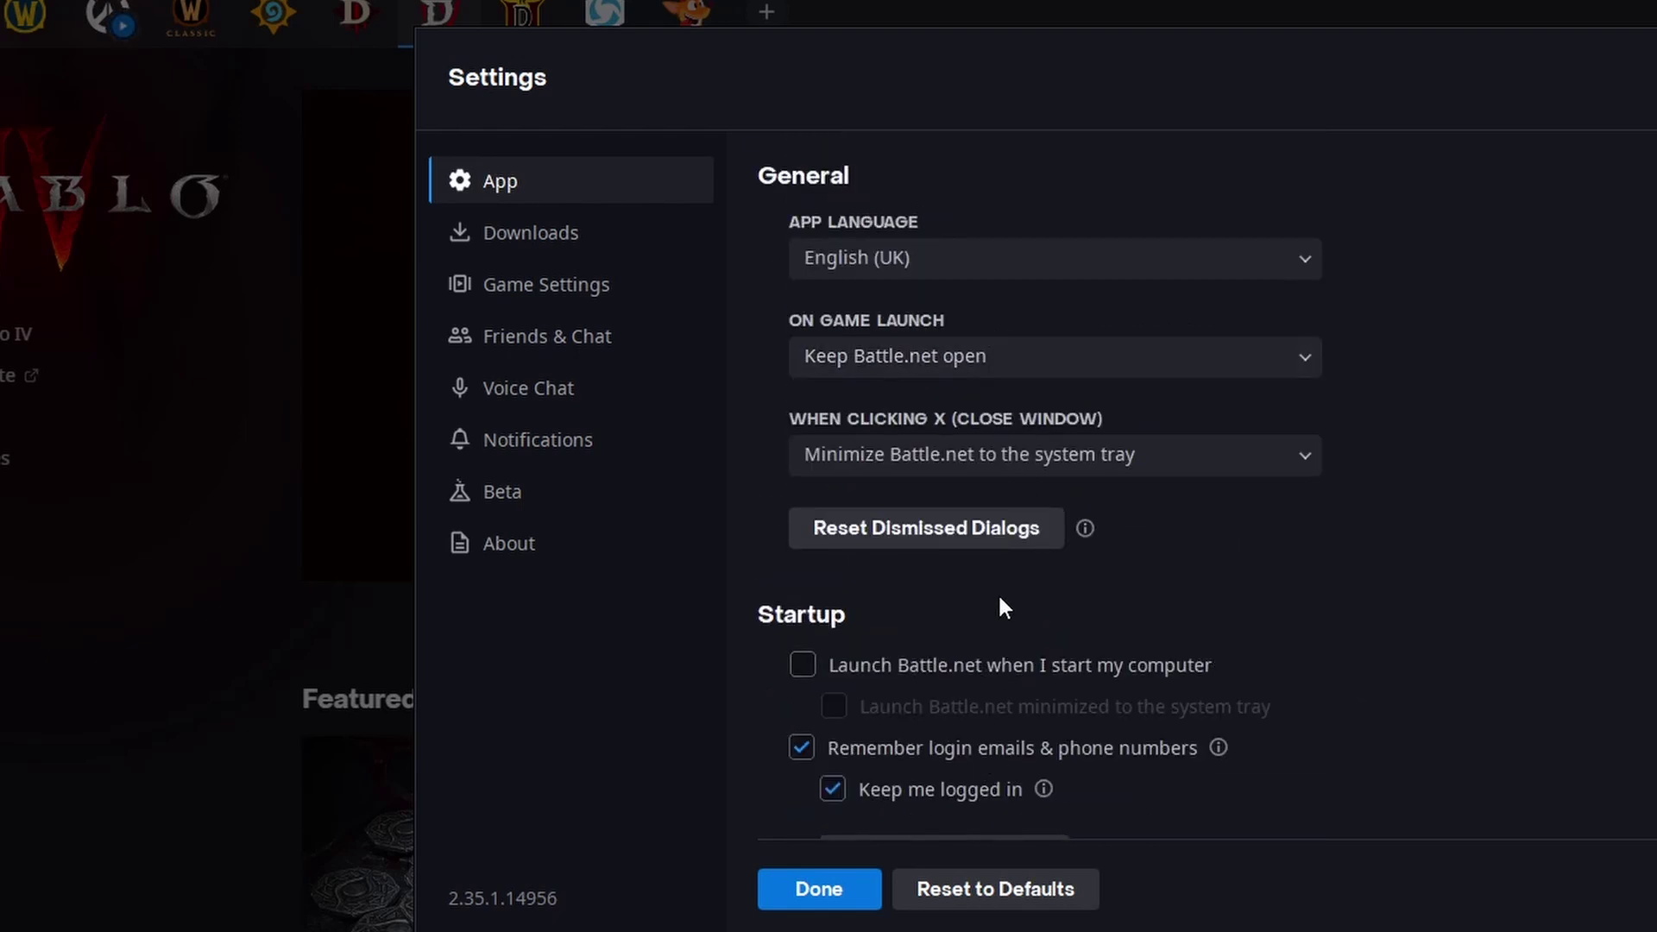
scroll(1083, 567, down, 4)
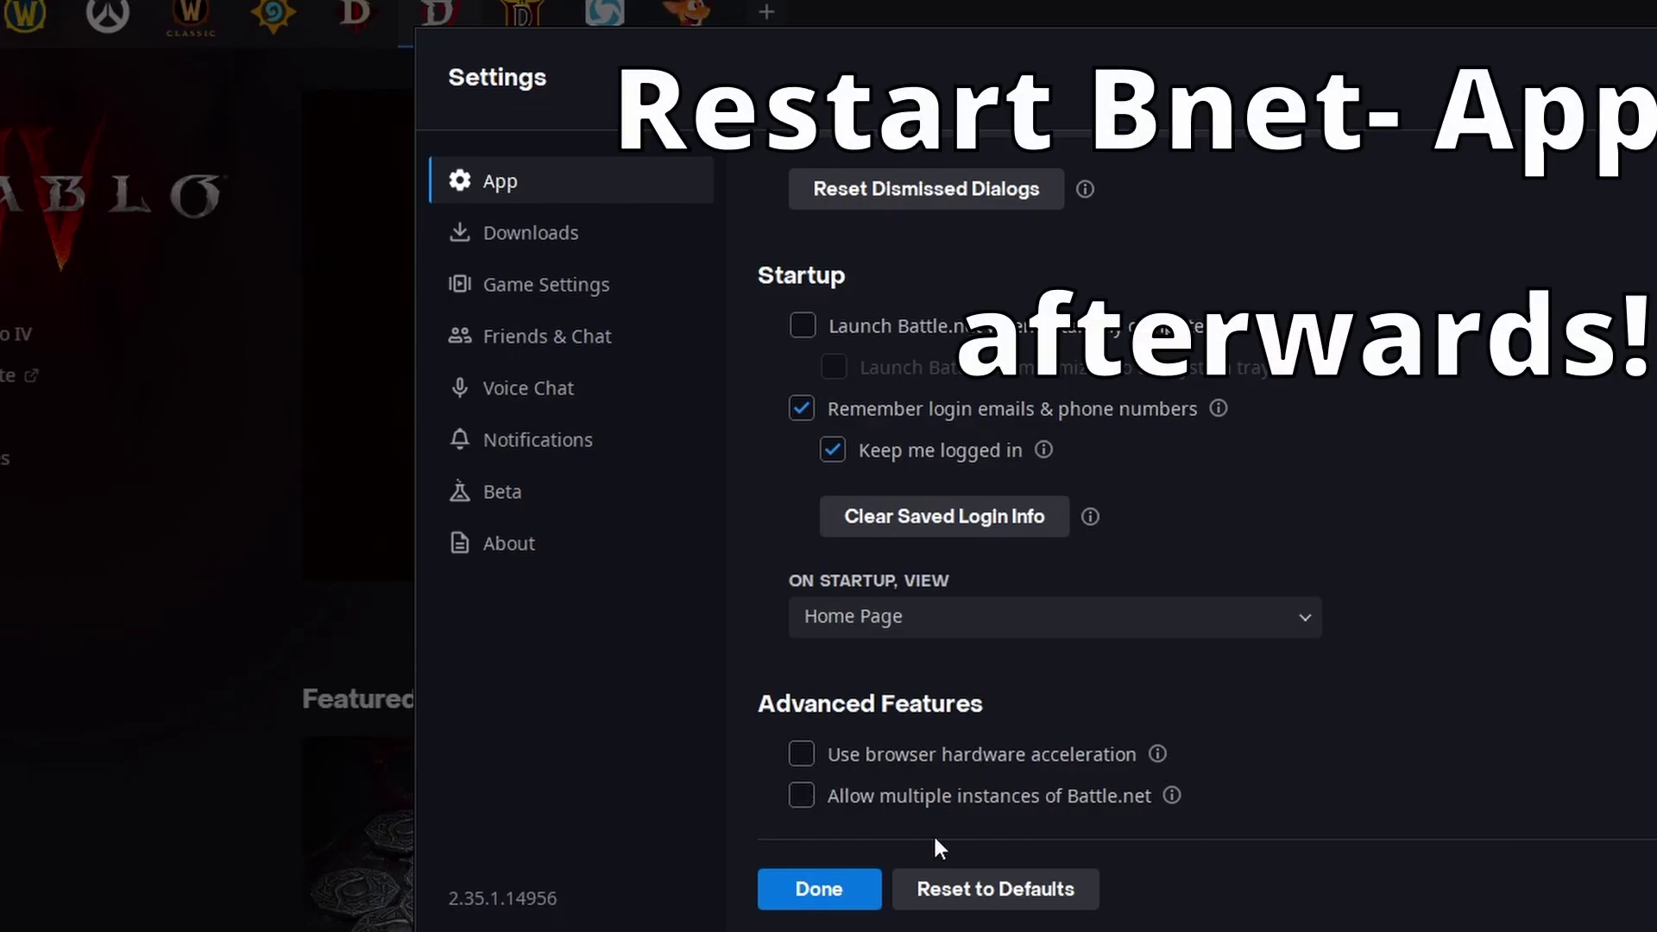
mouse_move(1158, 755)
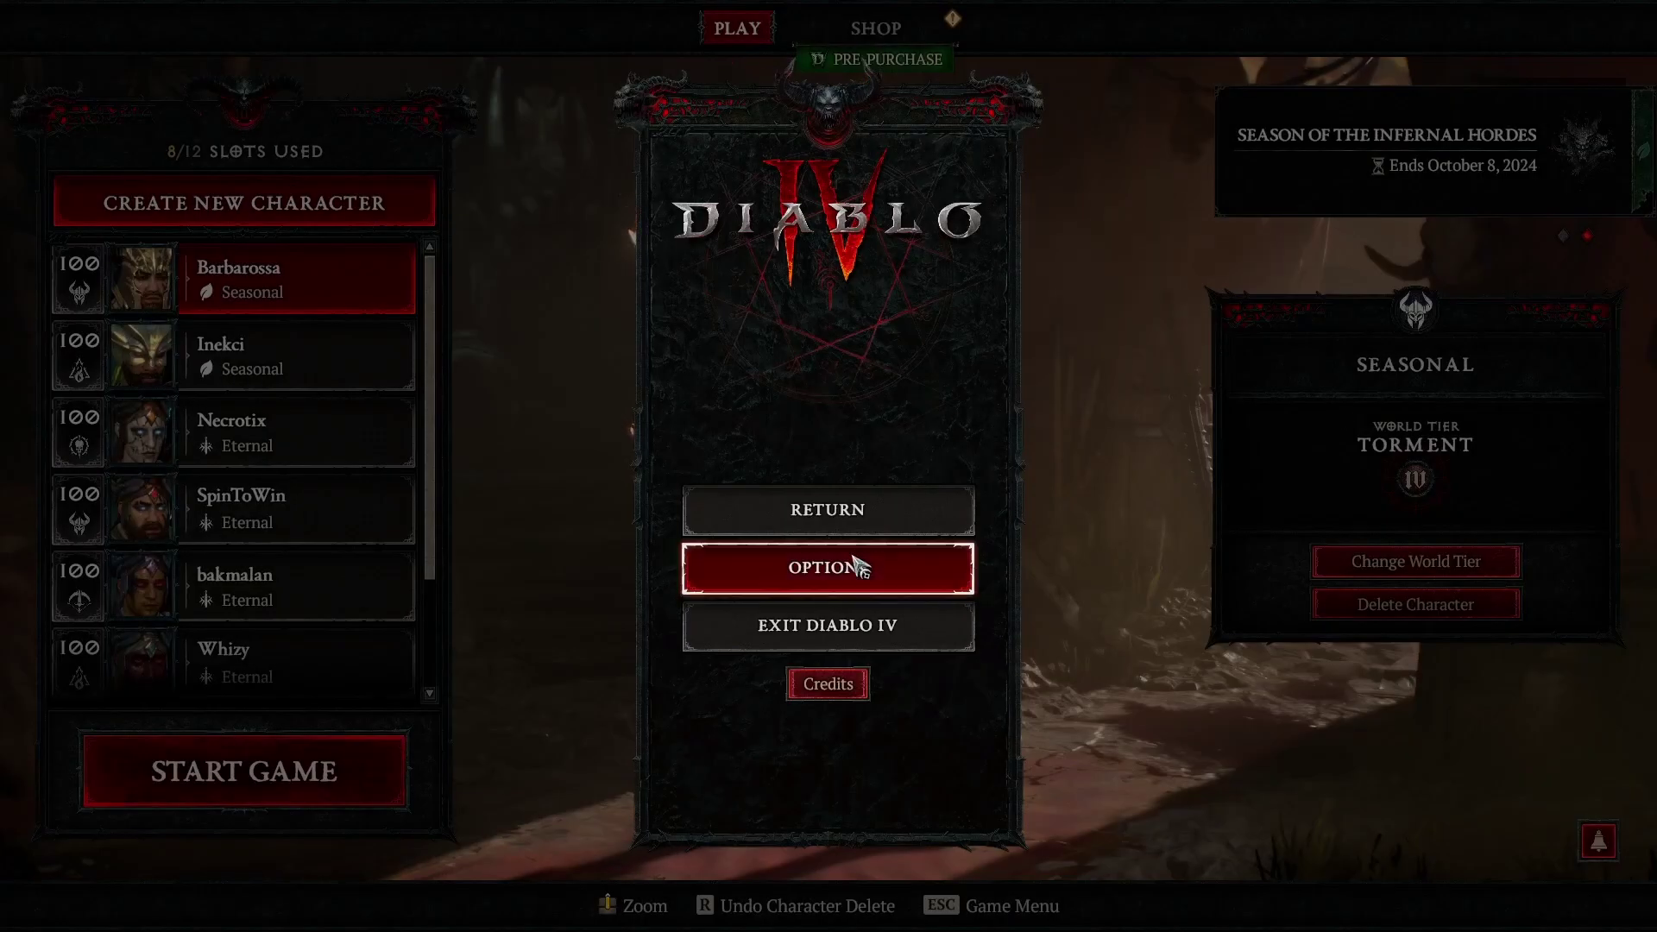
- Open Diablo IV's Options on the Connect tab, with Cross-Network Play unchecked
click(854, 565)
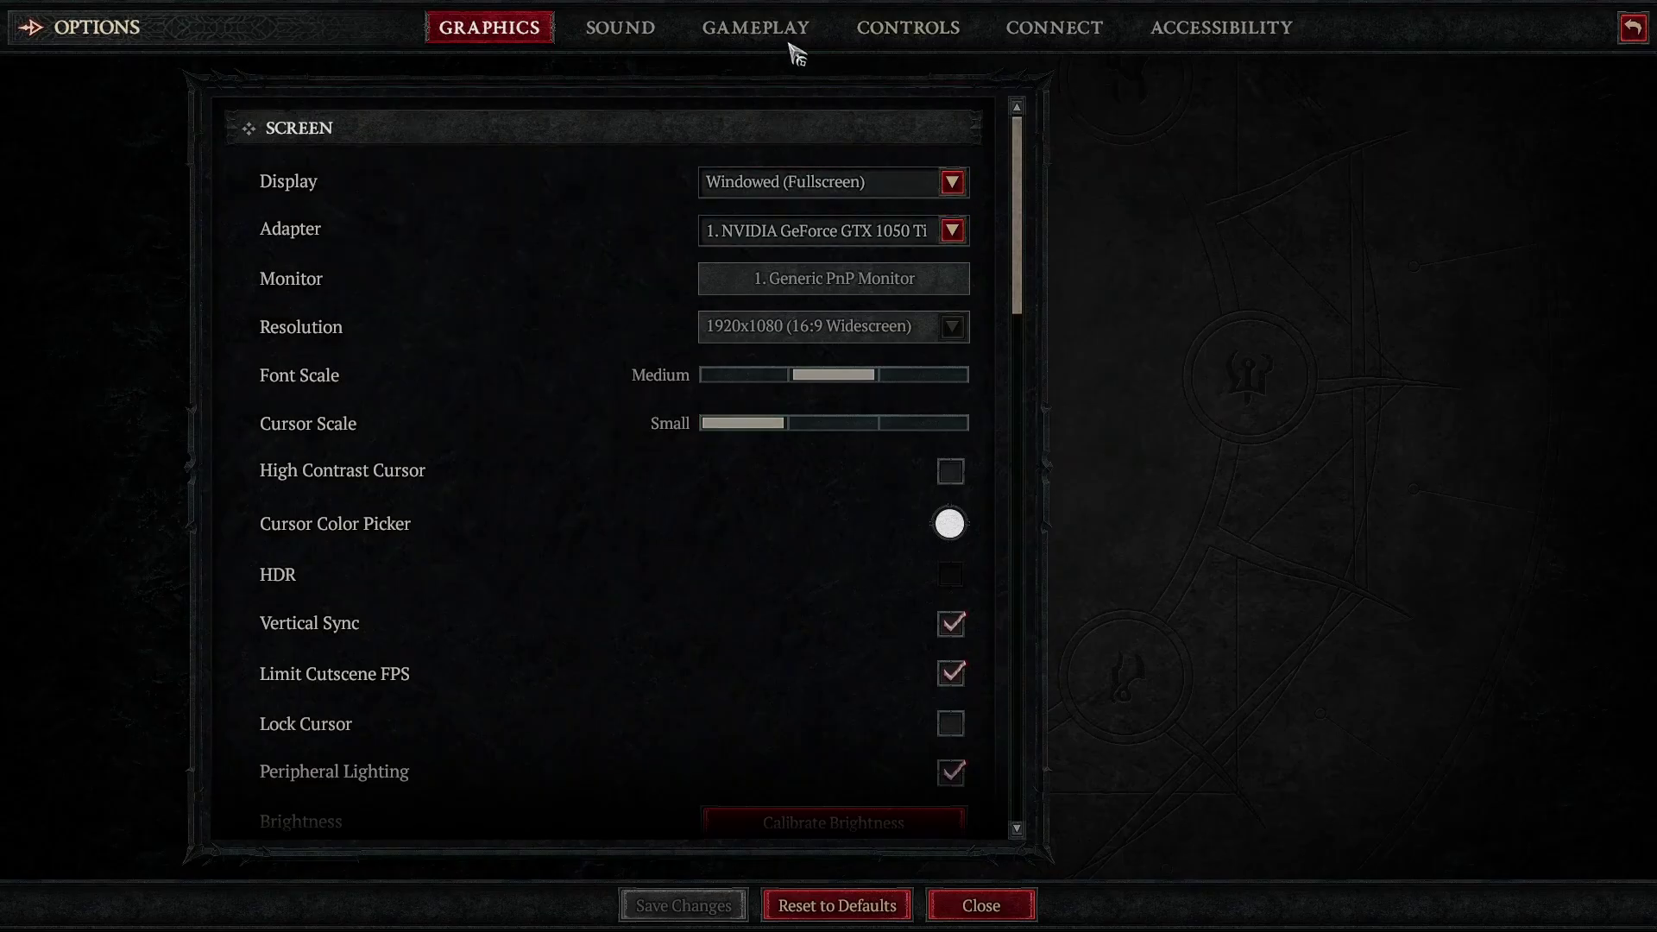
click(1025, 35)
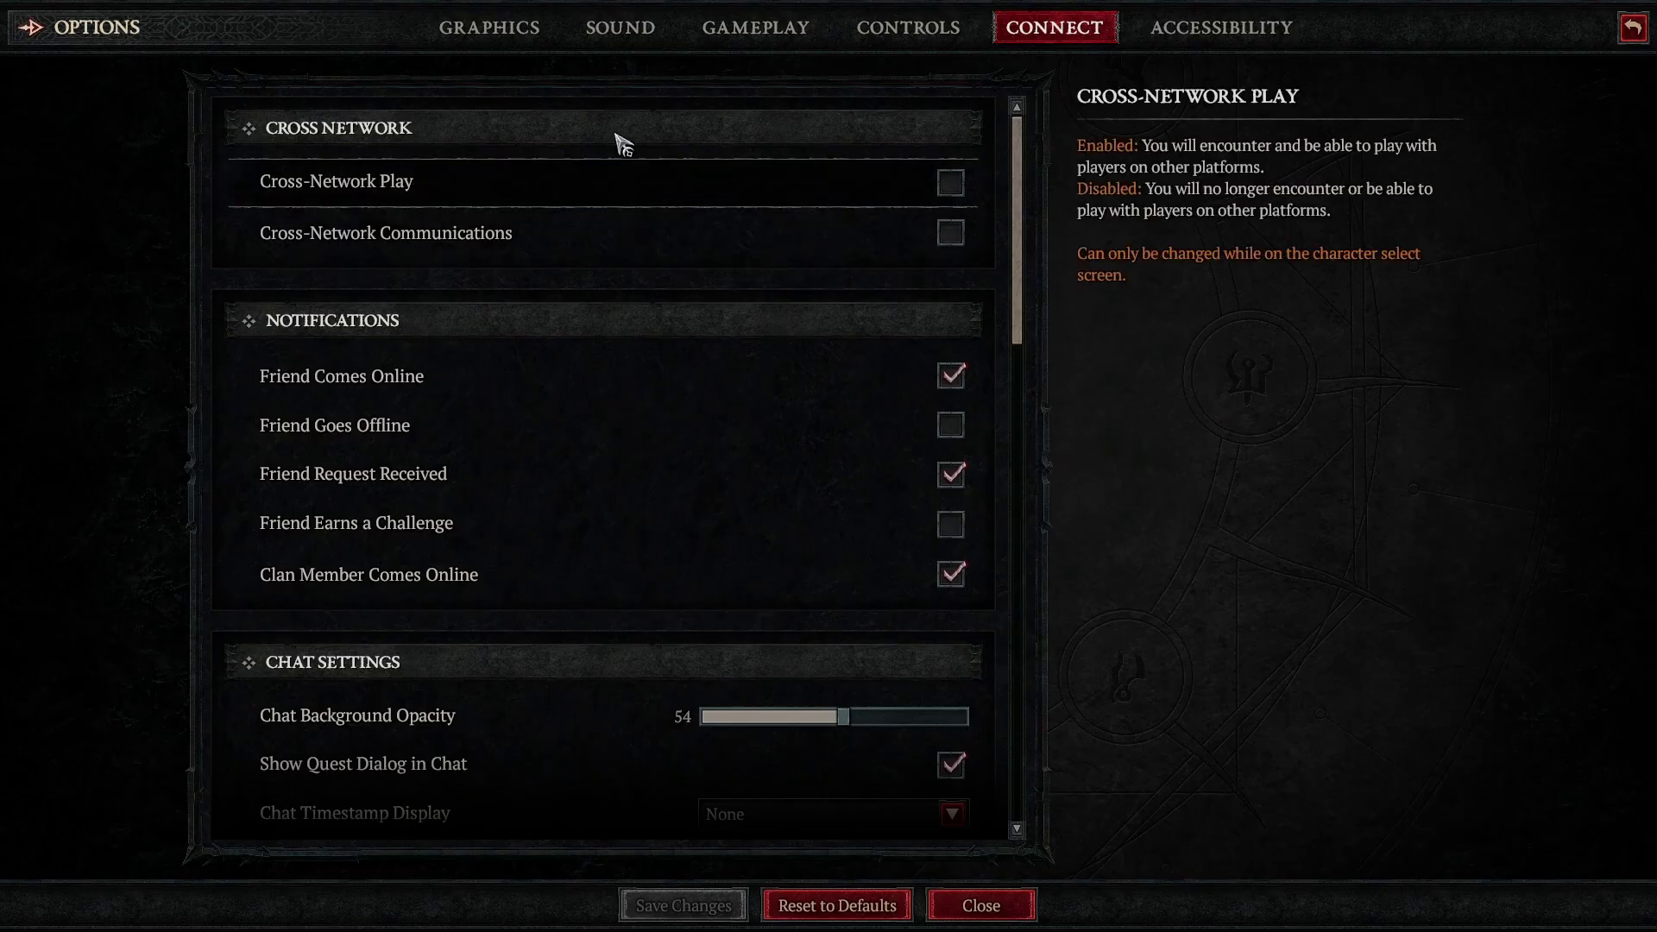
- Review the Graphics quality settings, mostly Low, then view the Gameplay tab
click(538, 45)
scroll(795, 480, down, 10)
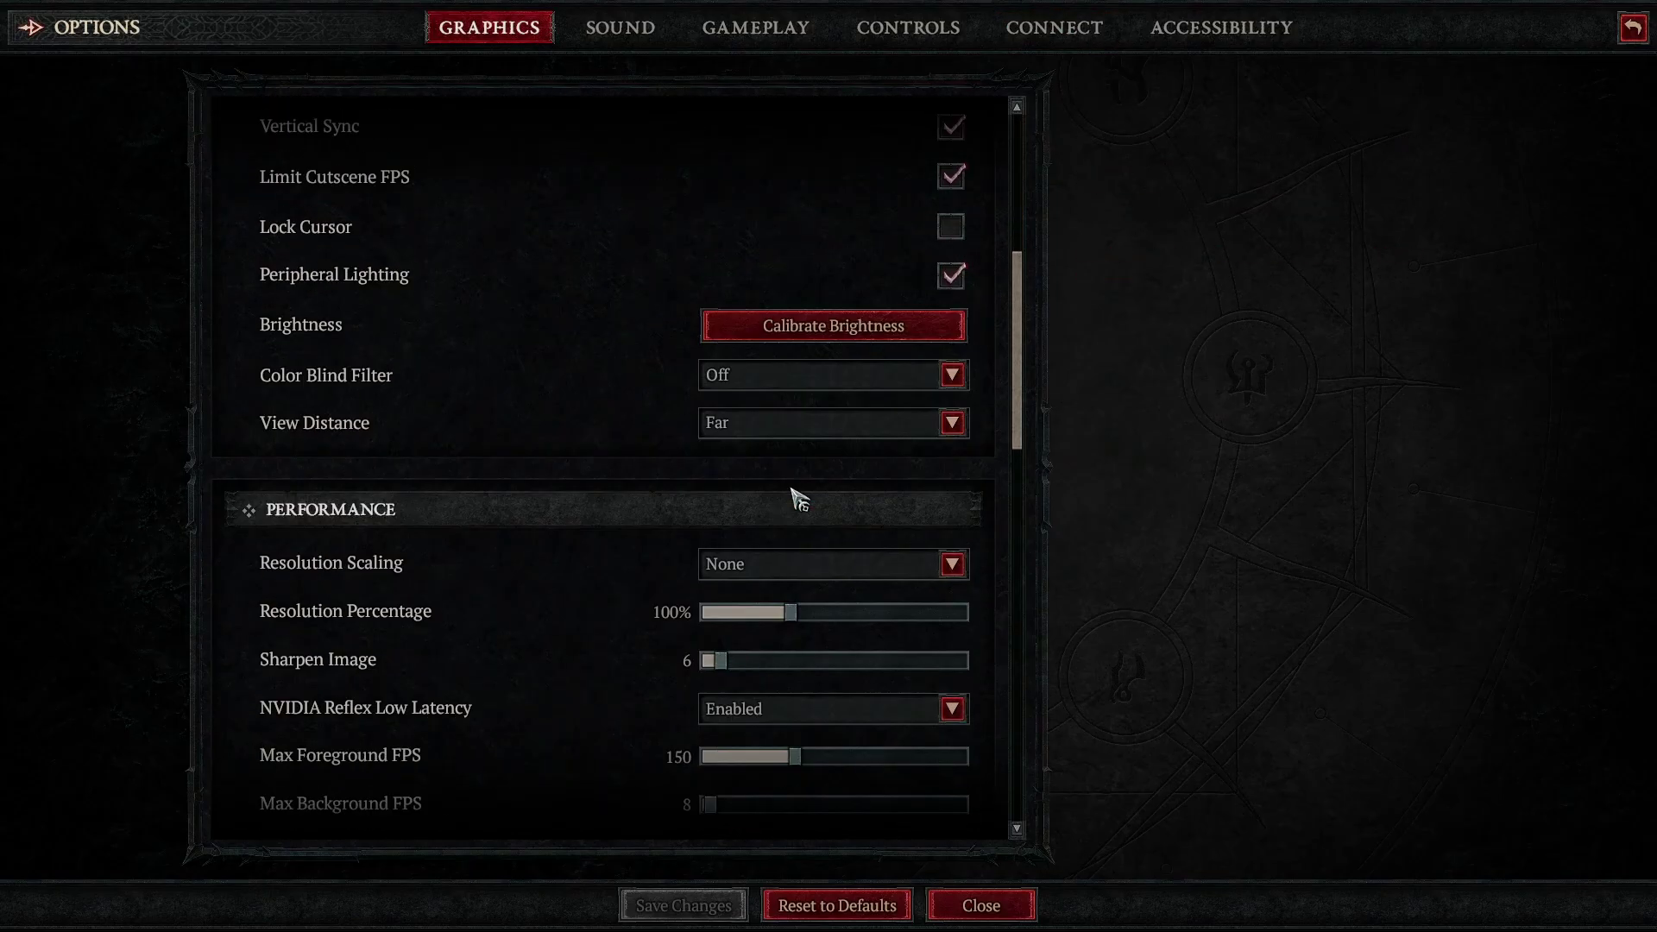
scroll(800, 509, down, 12)
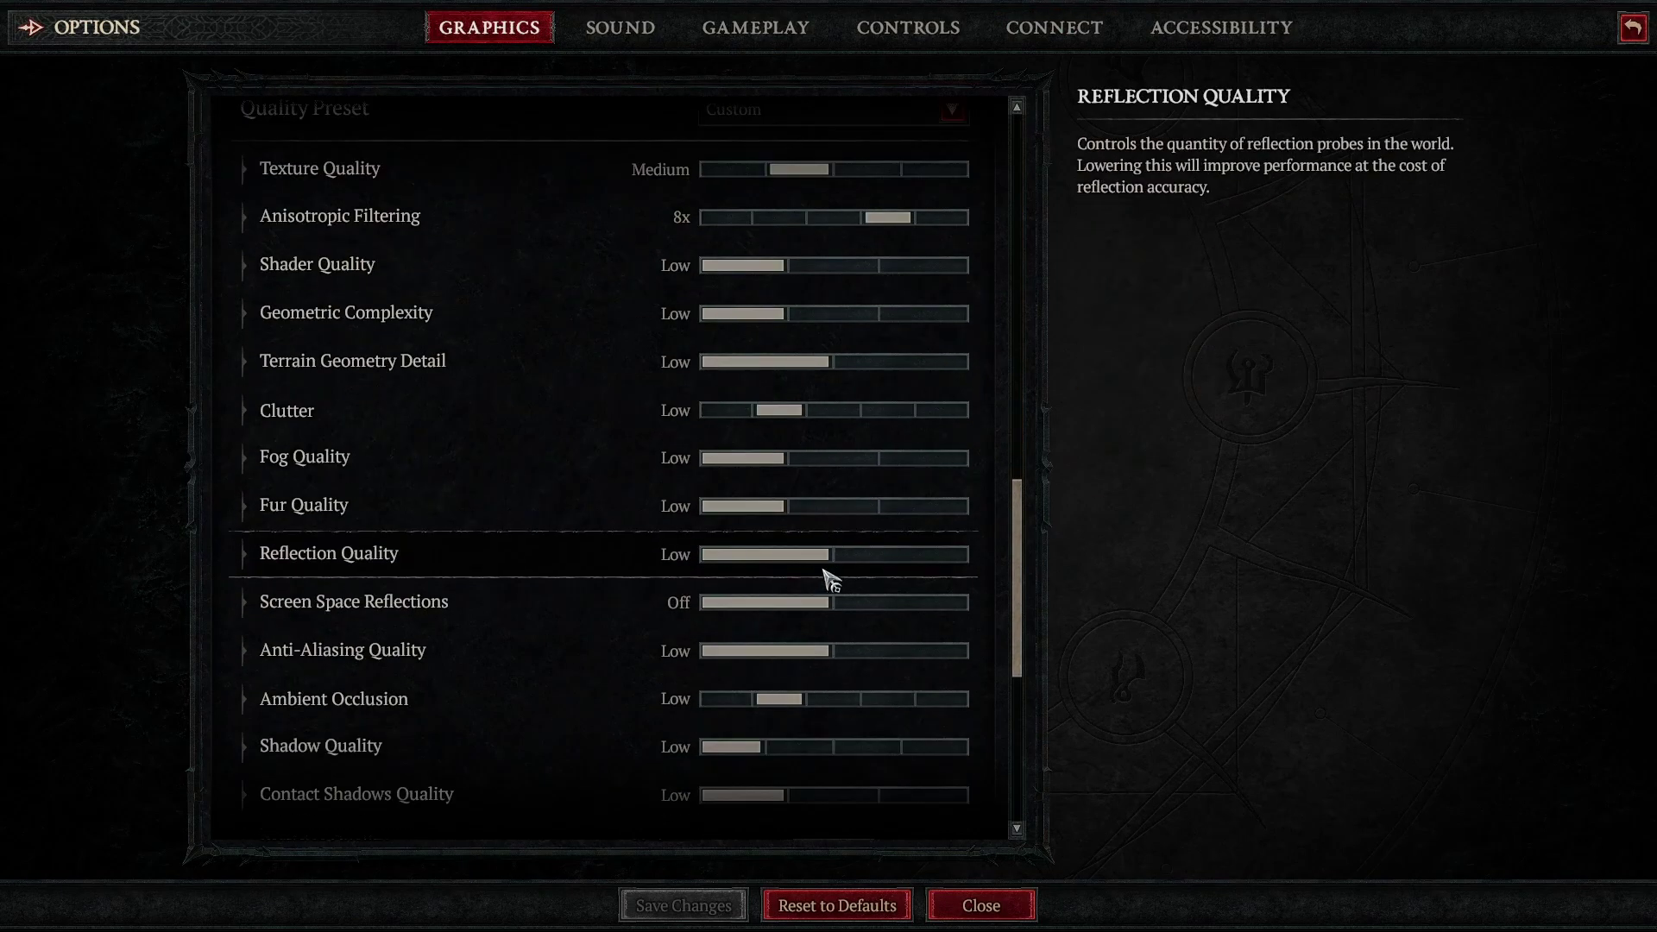
scroll(784, 568, down, 3)
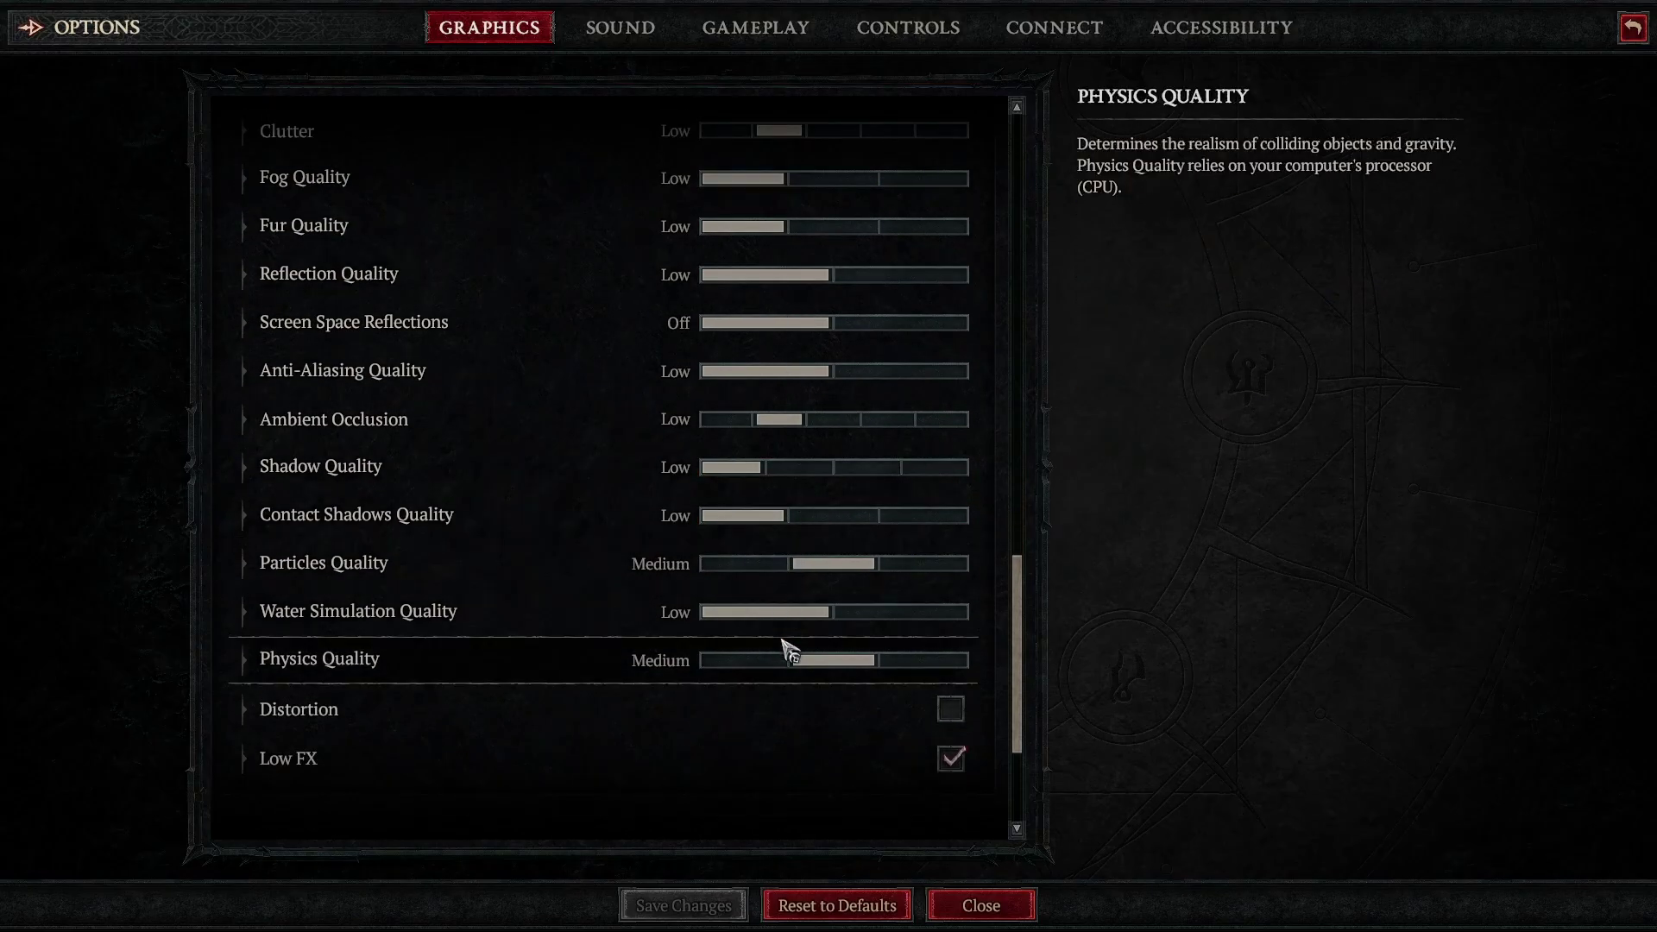
scroll(788, 634, down, 1)
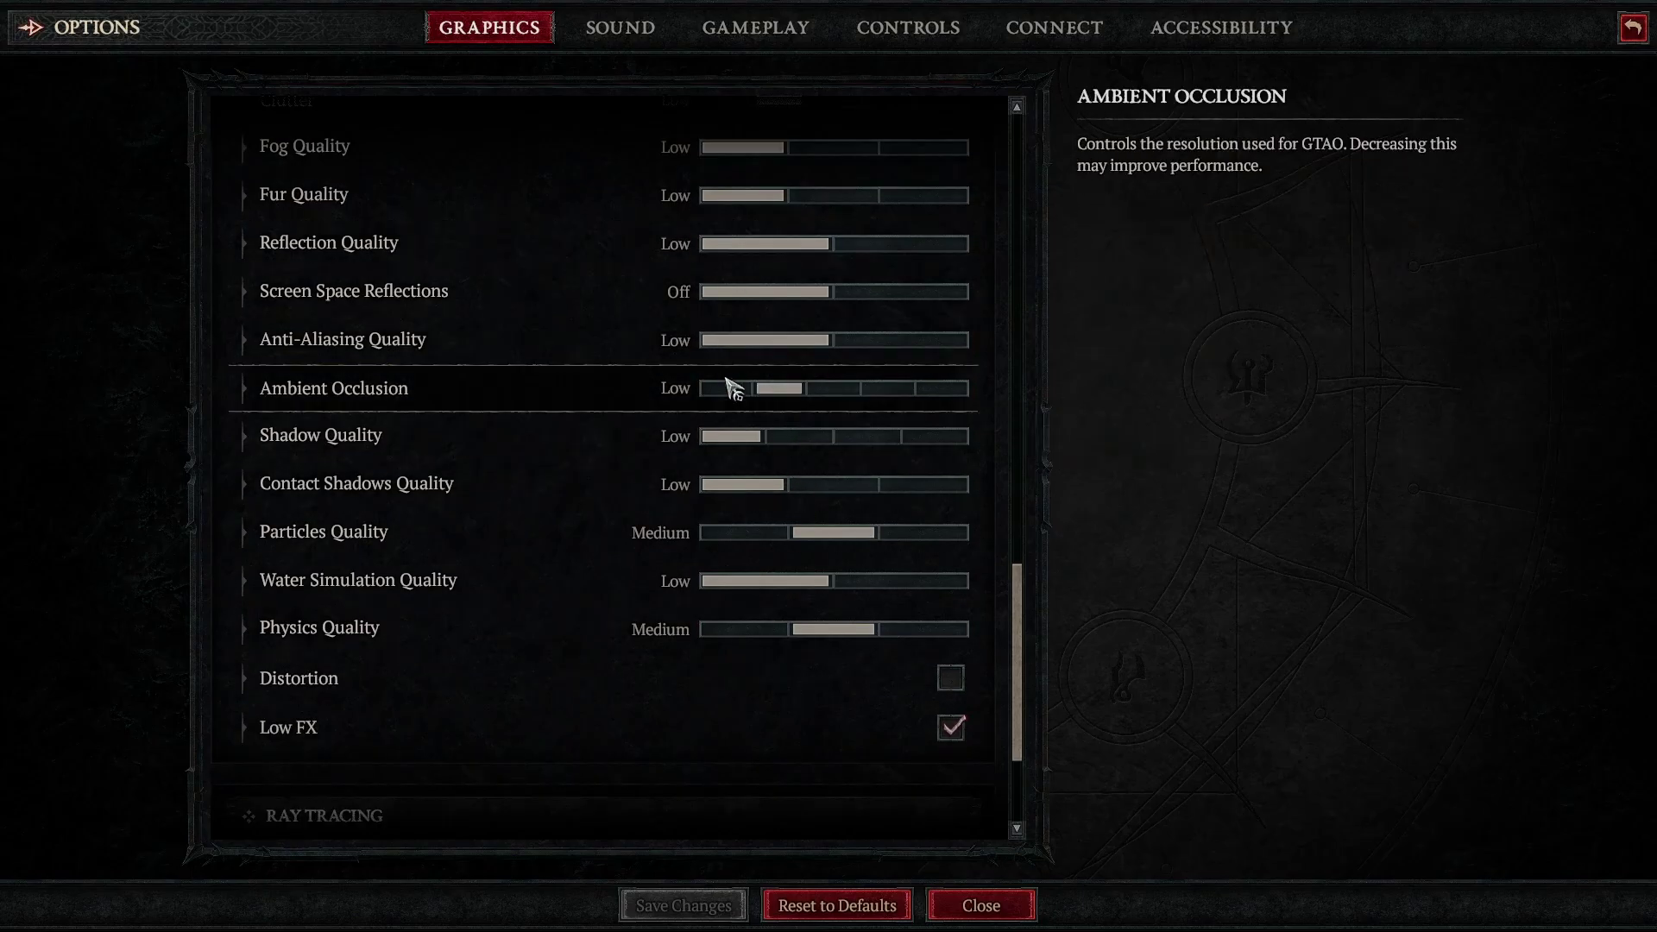
scroll(734, 388, up, 2)
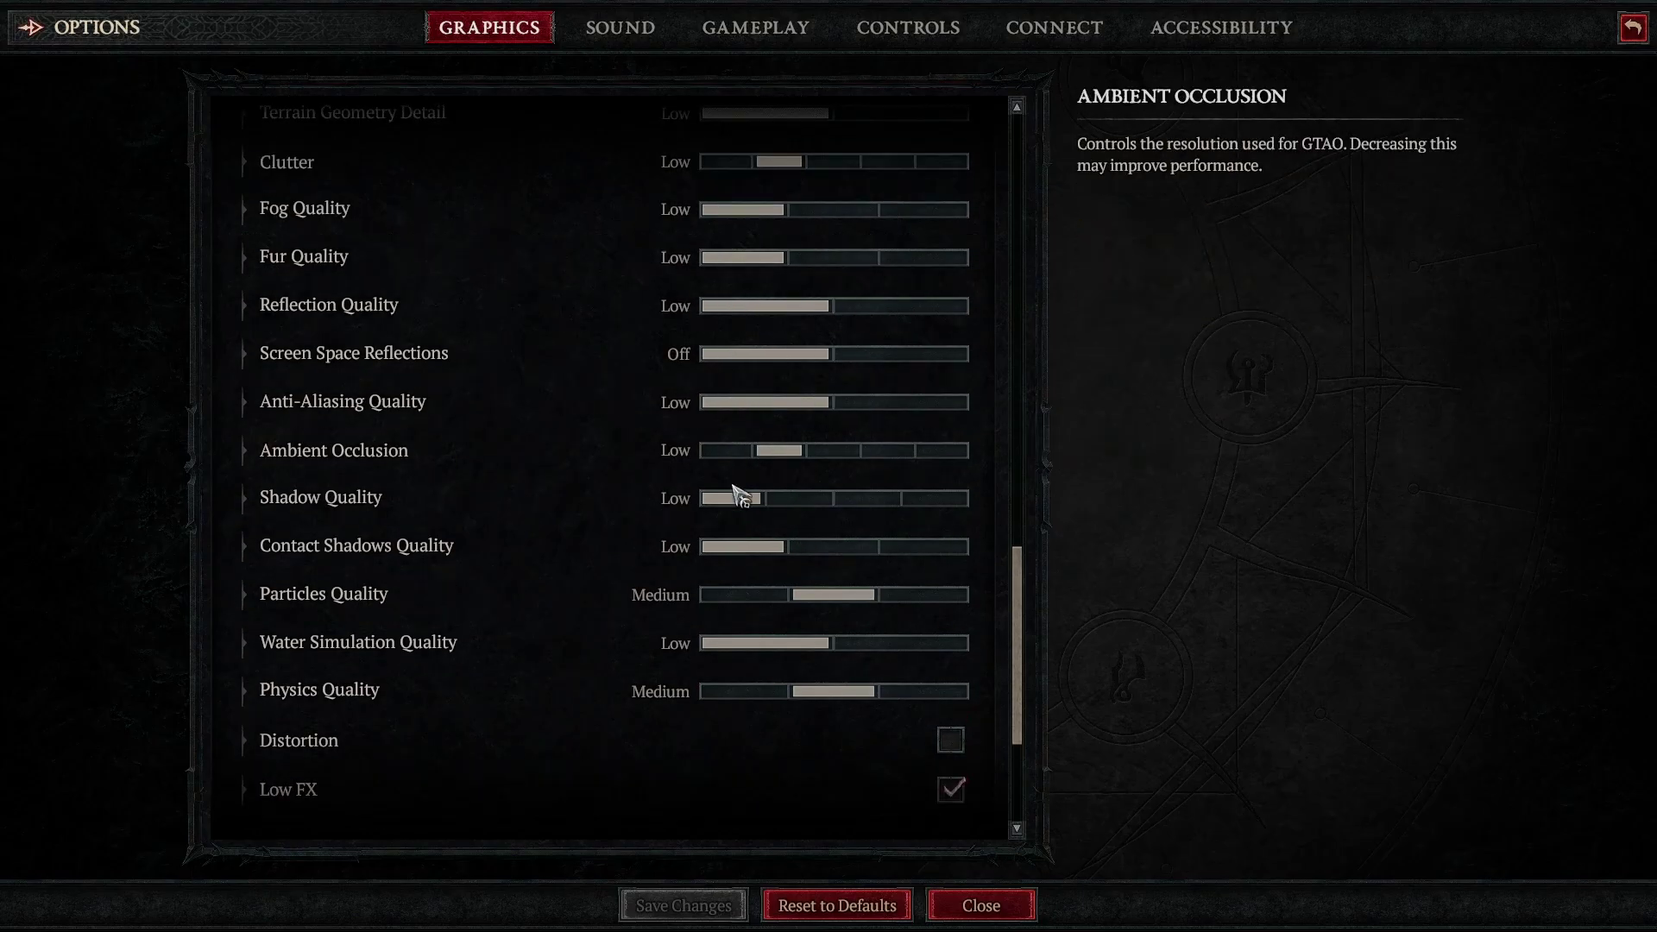
click(725, 26)
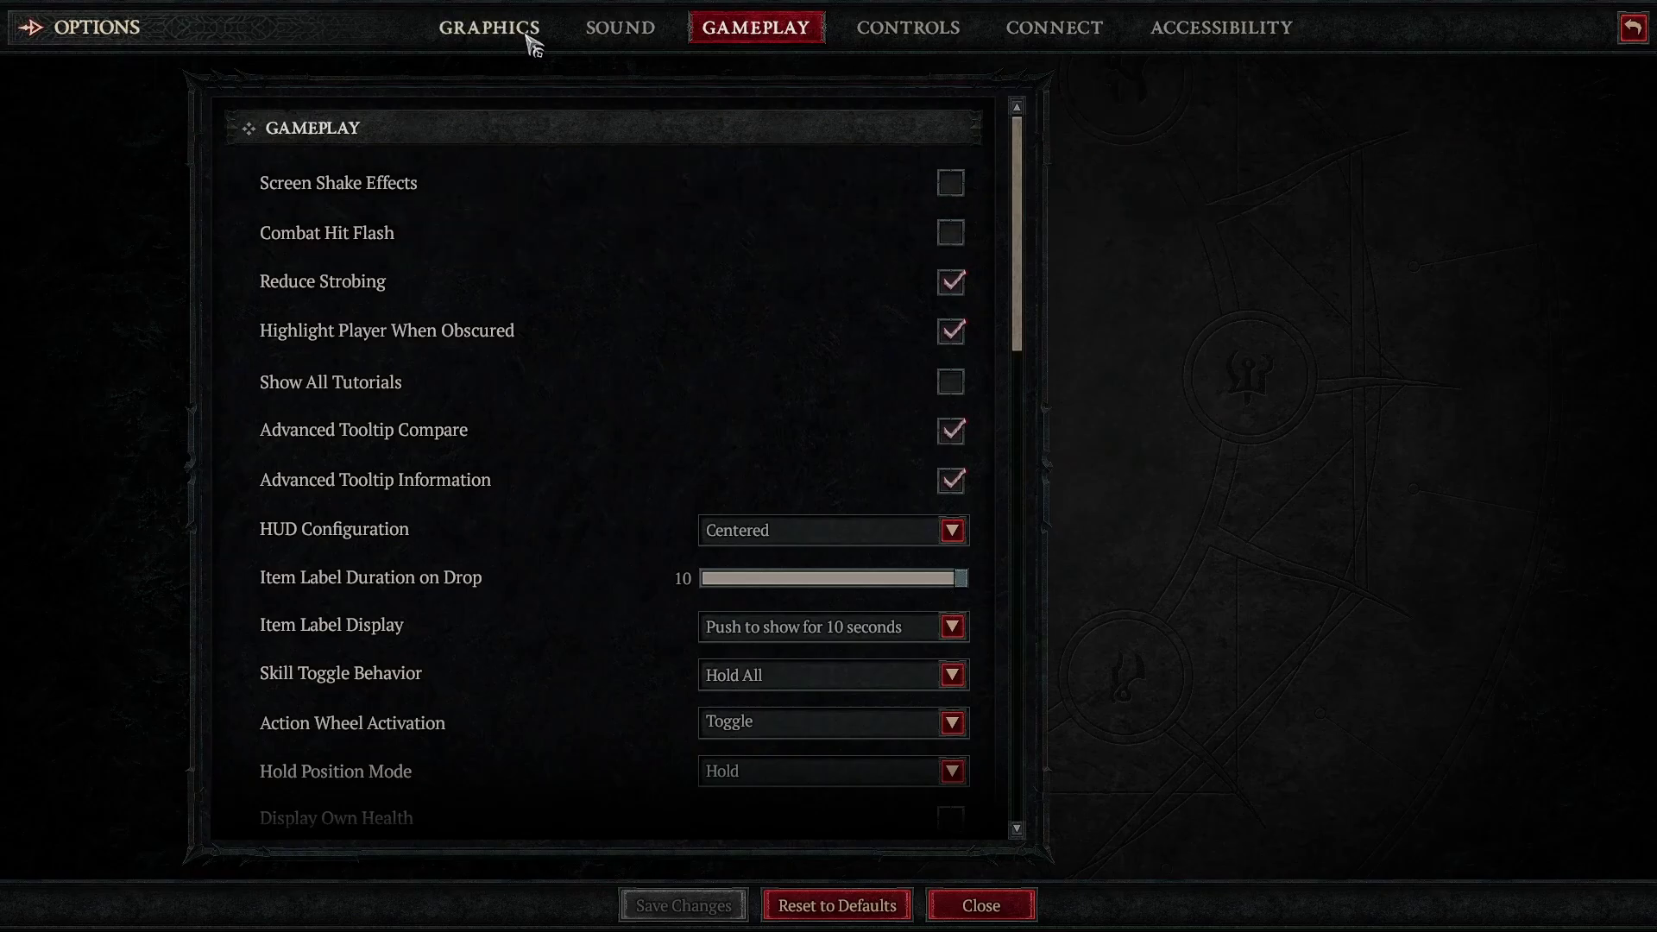
- Scroll the Graphics settings to confirm Vertical Sync is checked
click(475, 35)
scroll(610, 492, down, 5)
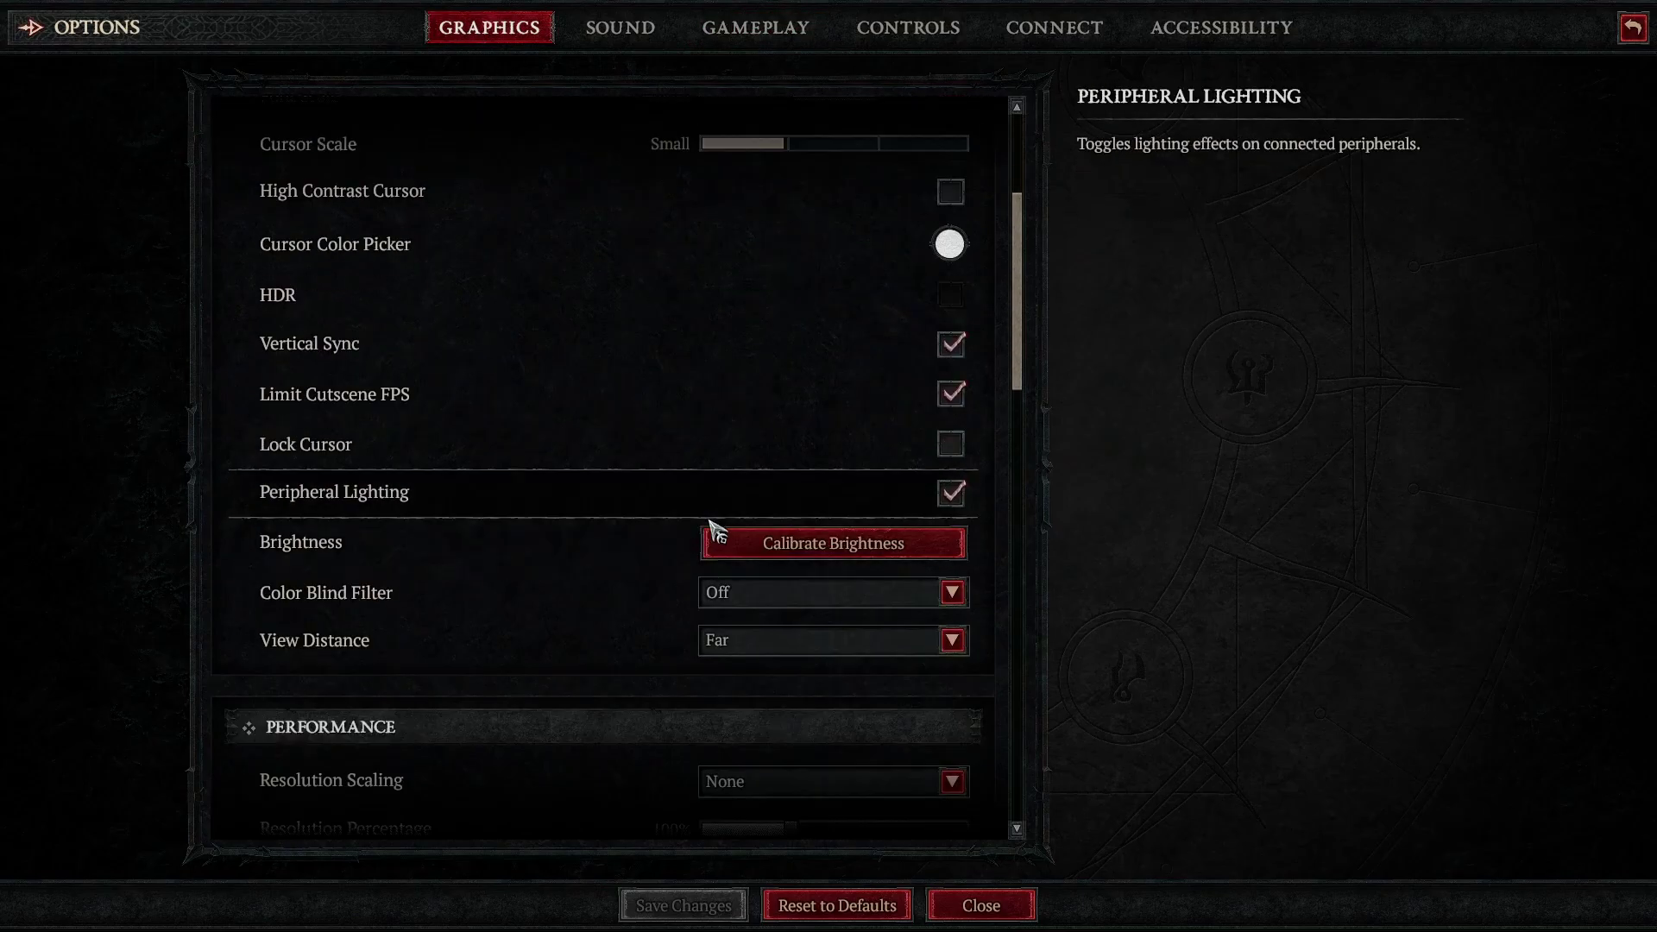
scroll(756, 531, down, 10)
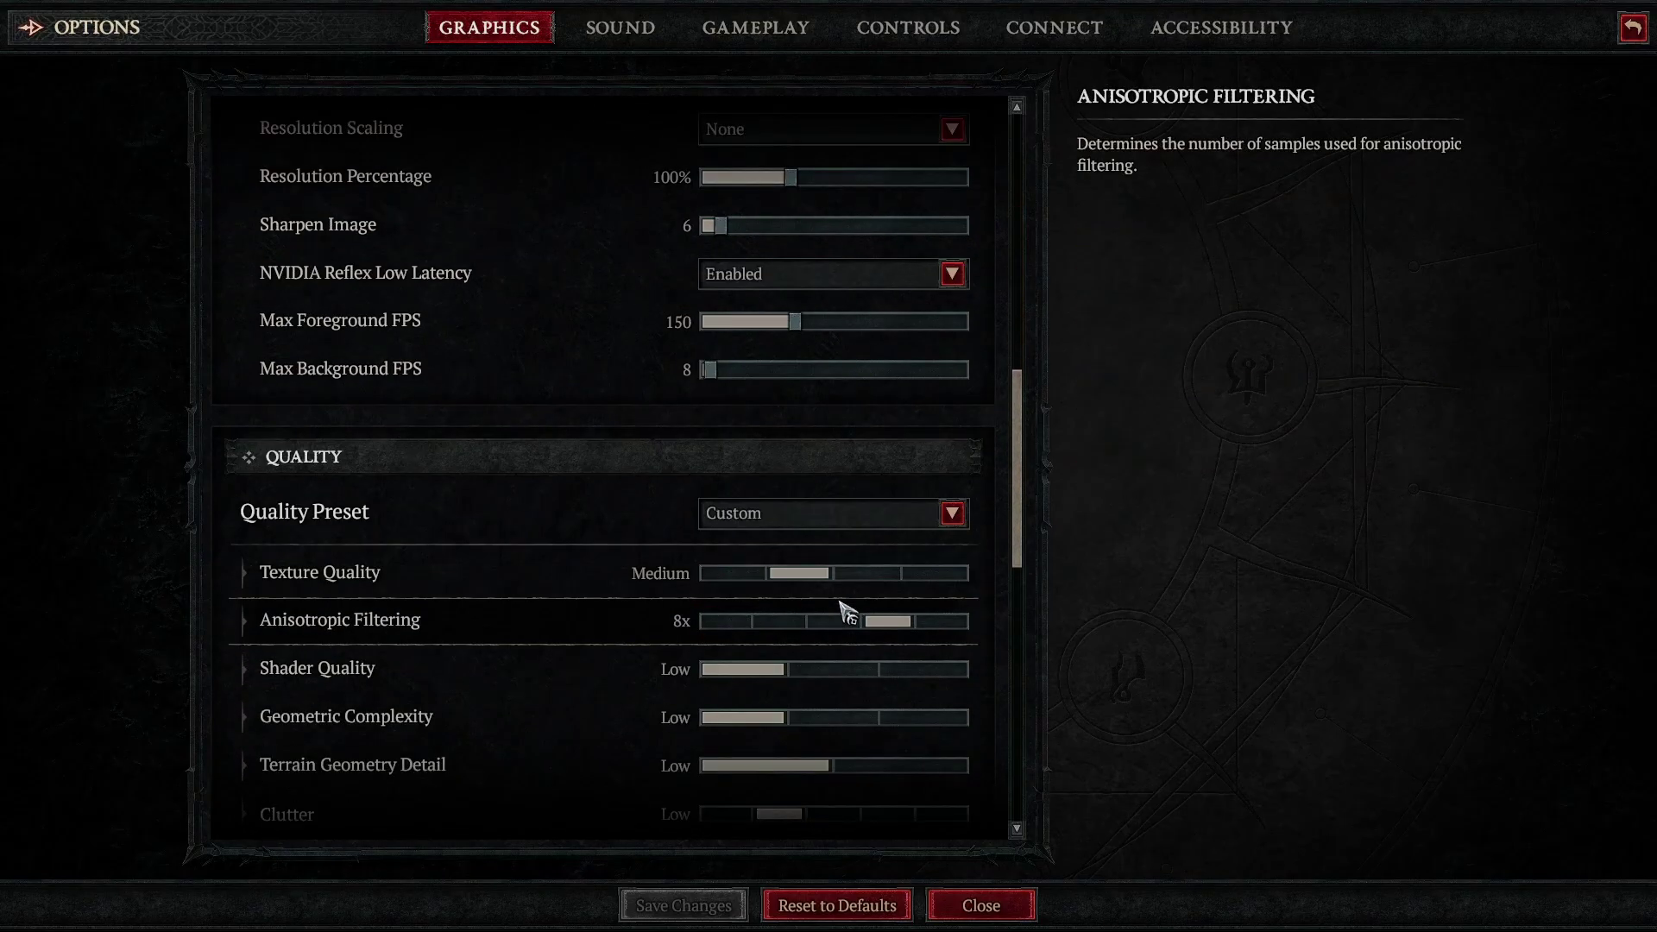
scroll(846, 613, down, 12)
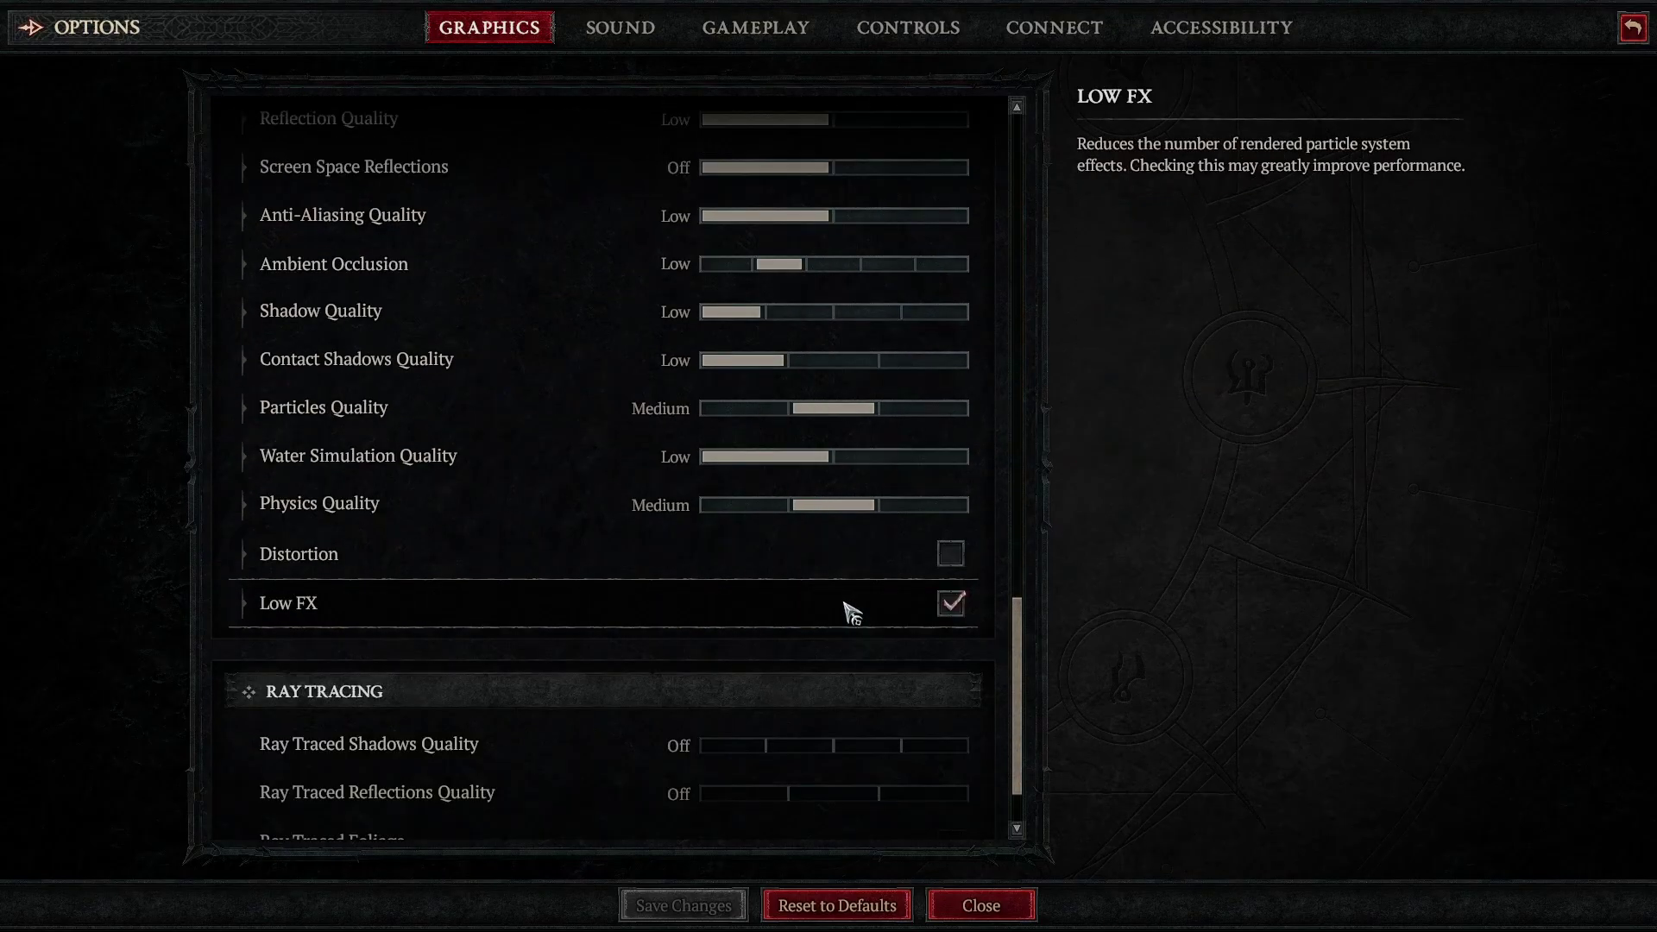
drag(1025, 749, 1021, 429)
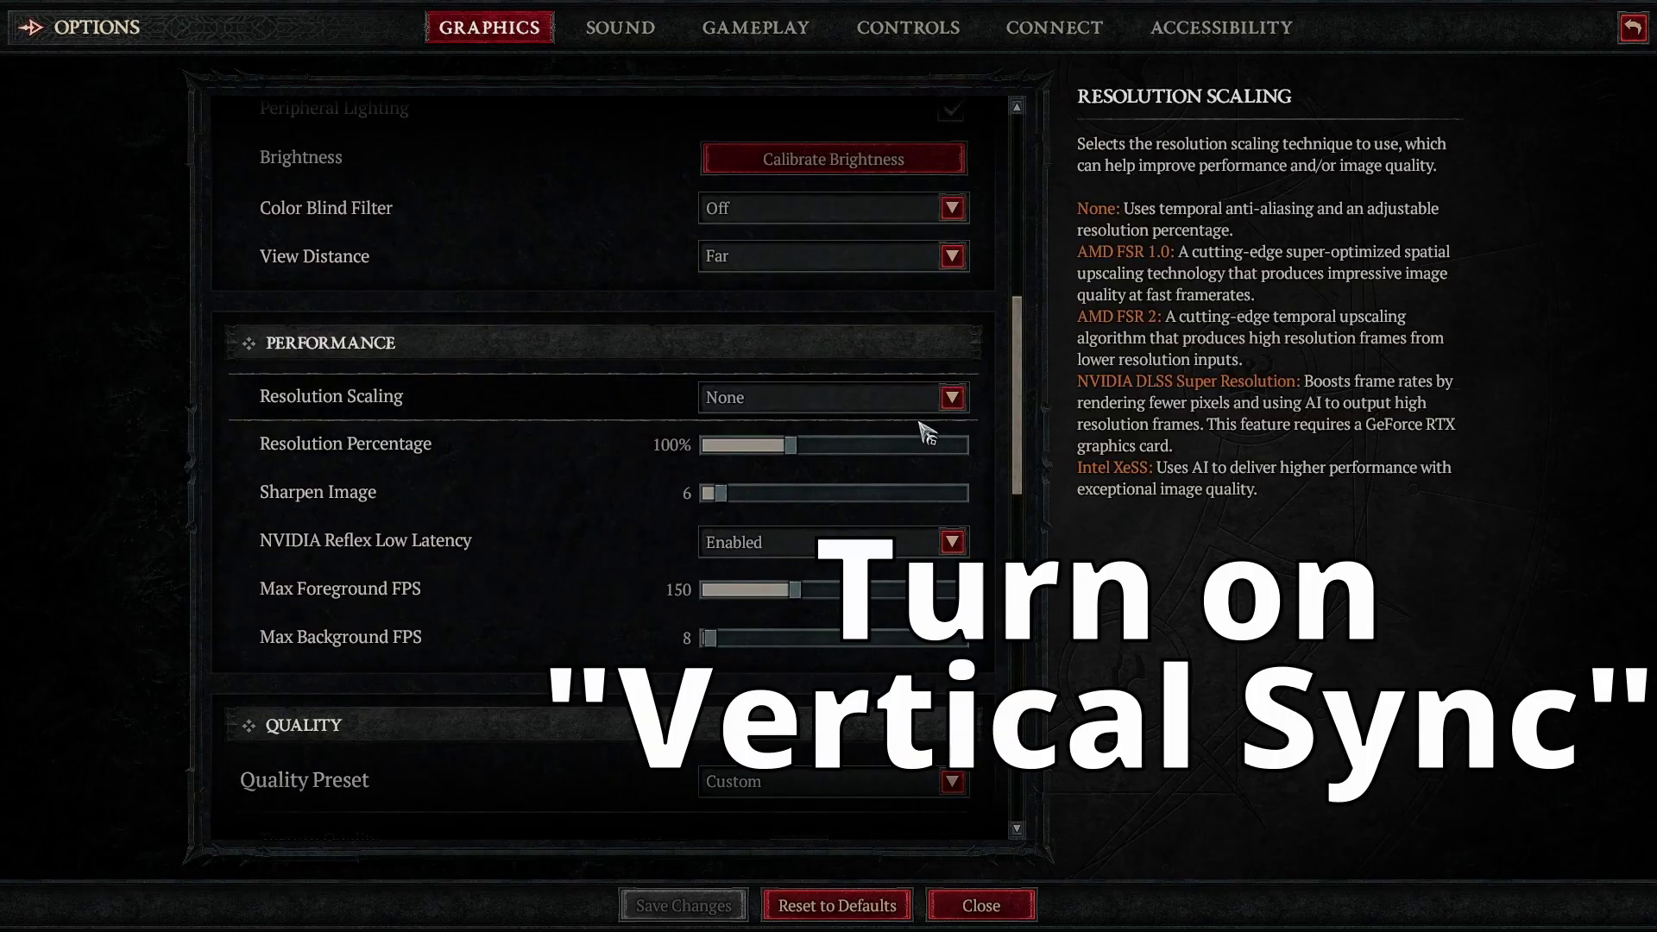
scroll(950, 440, up, 5)
scroll(910, 444, up, 3)
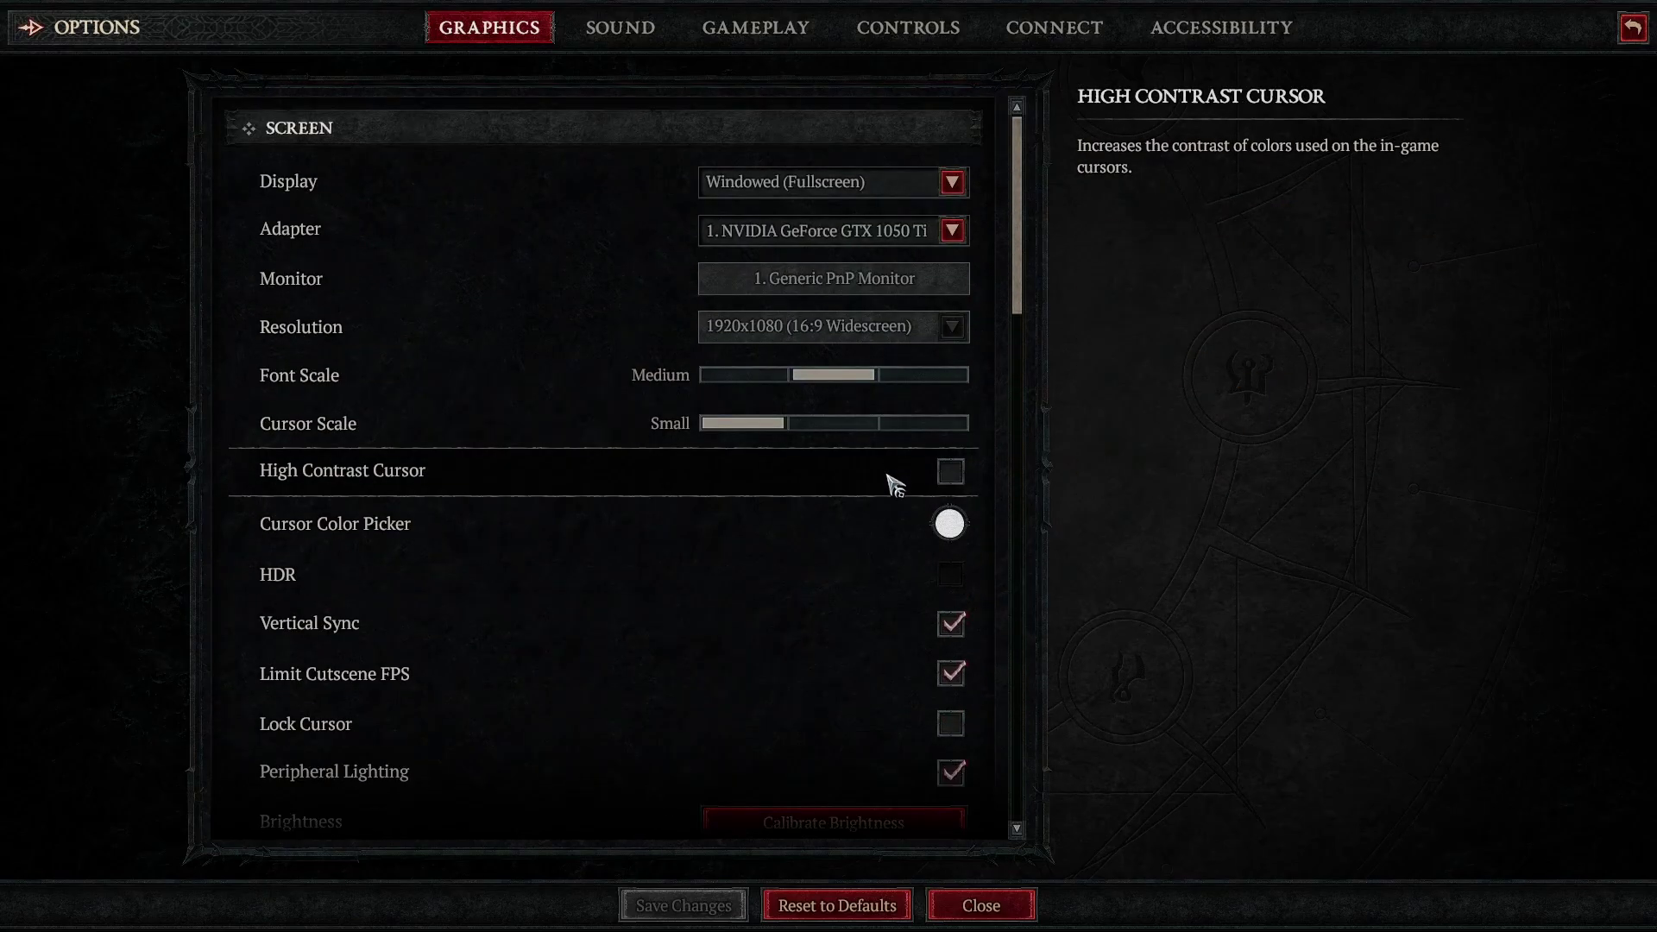
scroll(893, 506, down, 3)
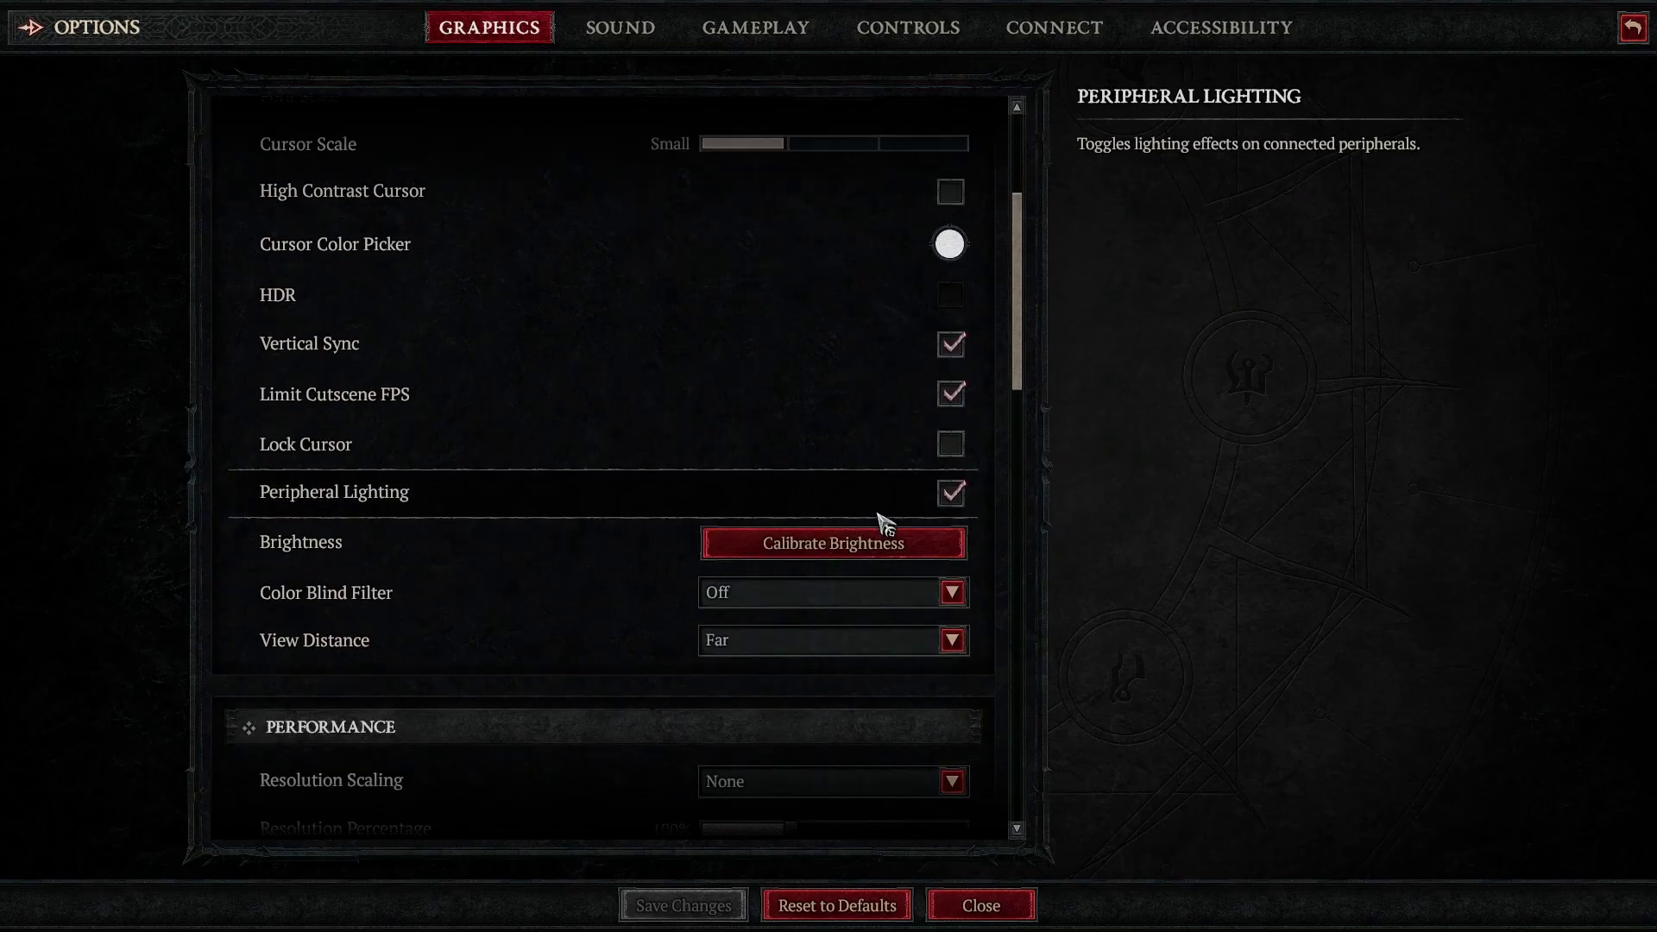
scroll(887, 522, up, 3)
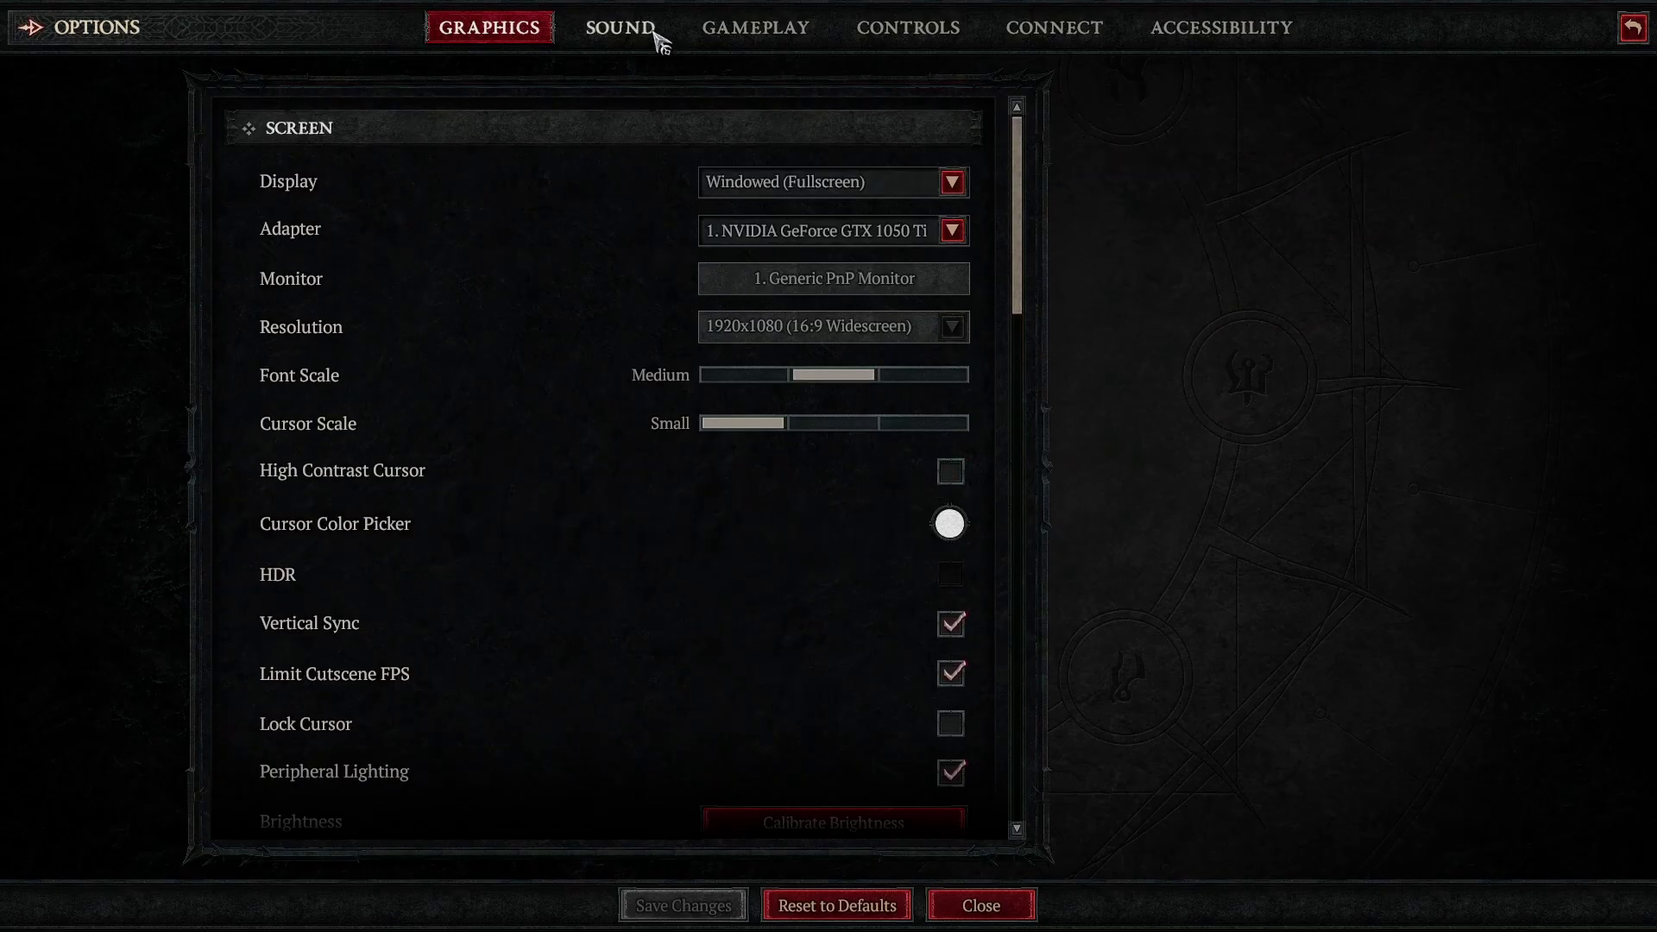
- Browse Sound and Gameplay, then return to Graphics with Low FX on and ray tracing Off
click(654, 33)
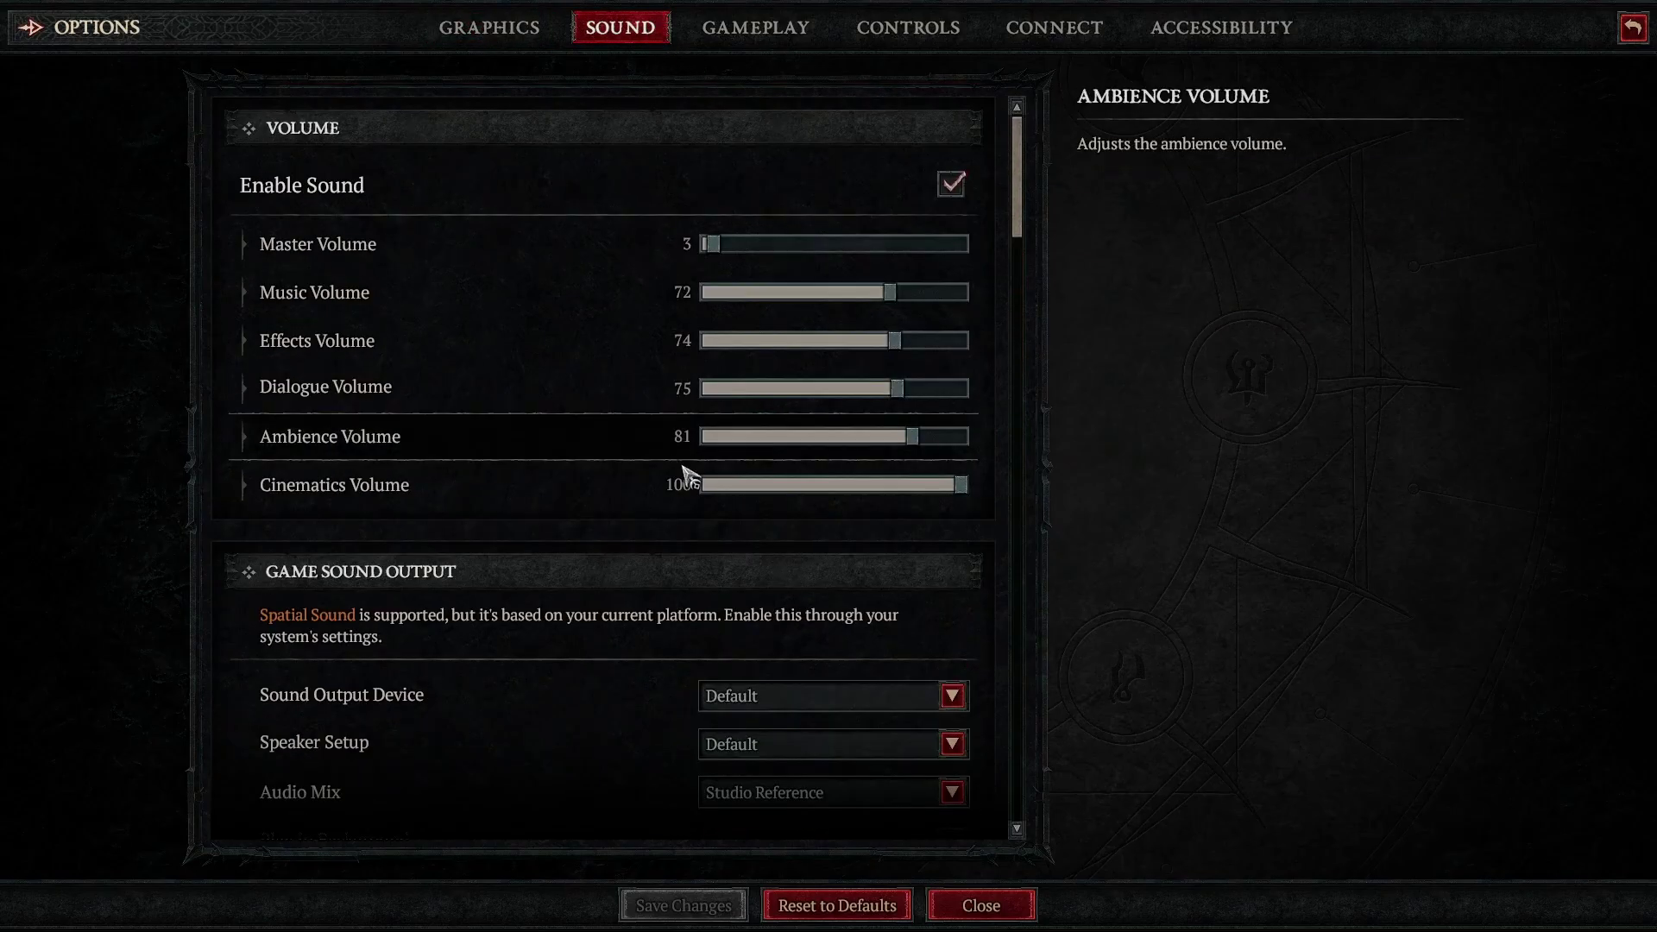
click(793, 33)
scroll(768, 495, down, 4)
click(477, 39)
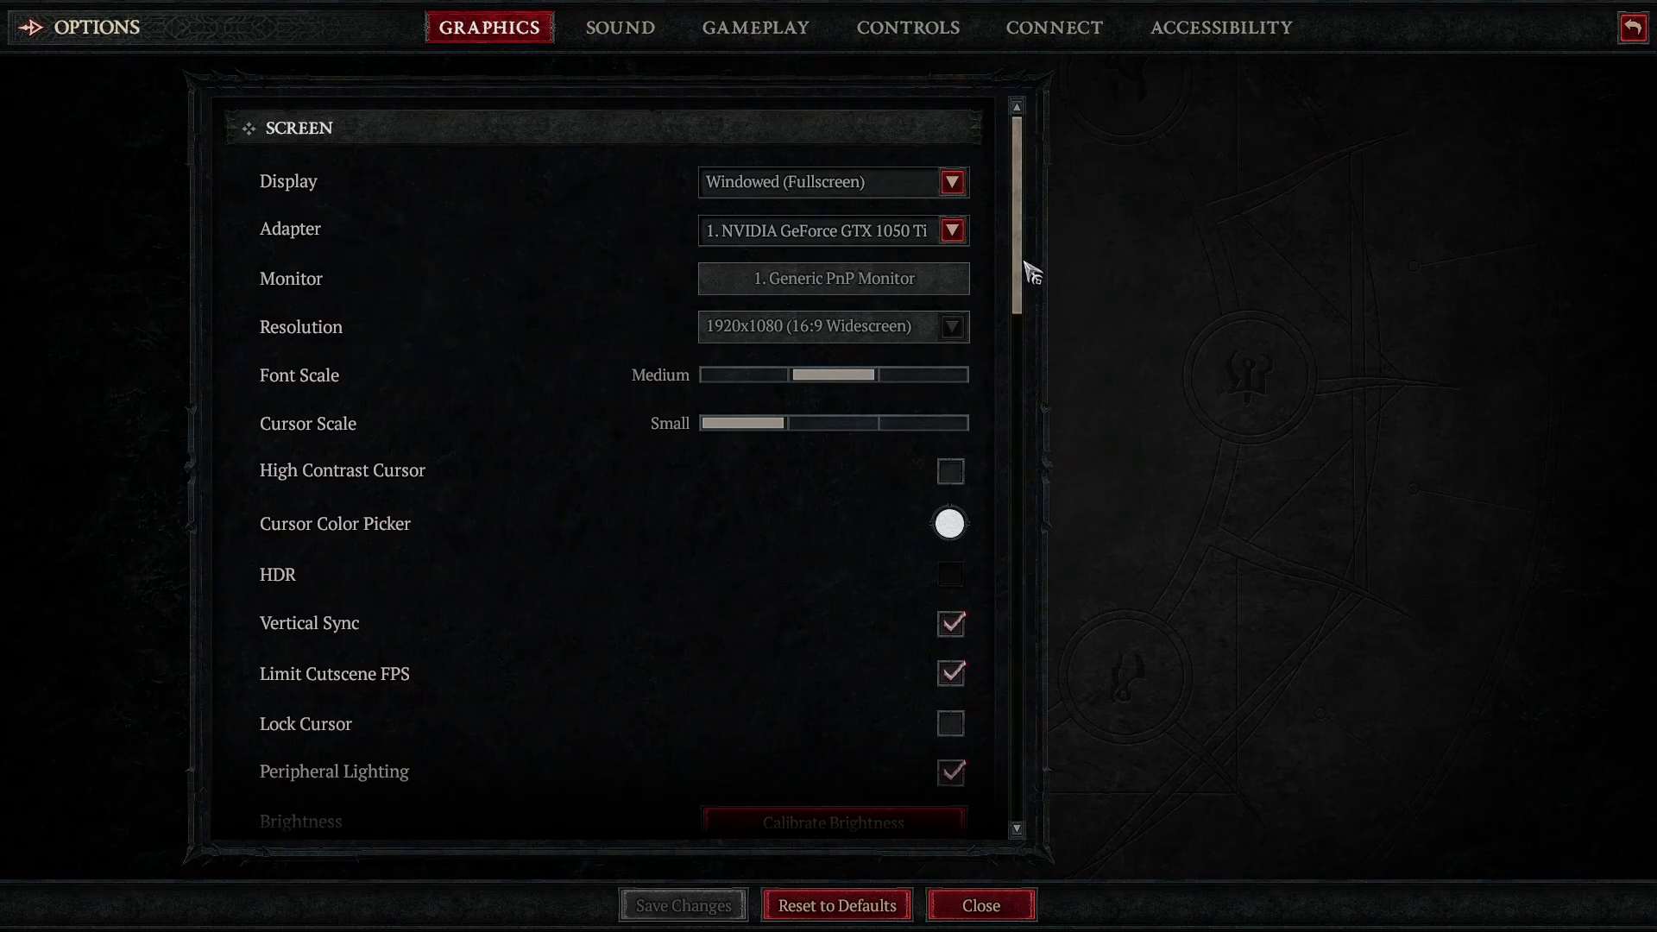
drag(1021, 263, 1019, 688)
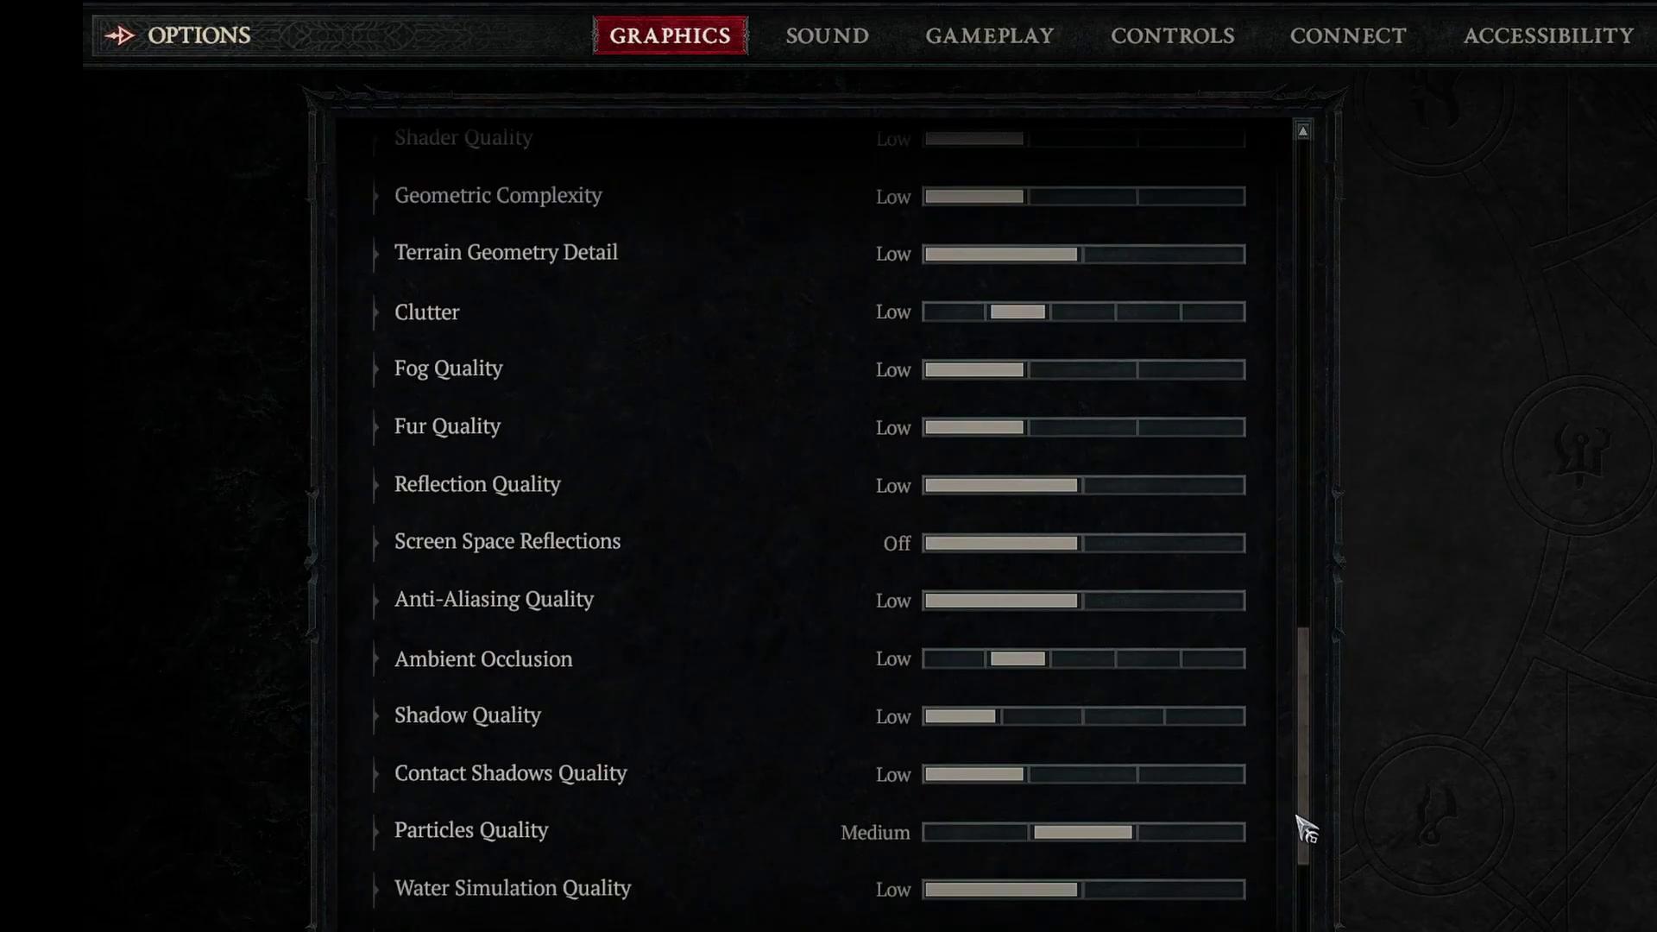
drag(1306, 828, 1304, 931)
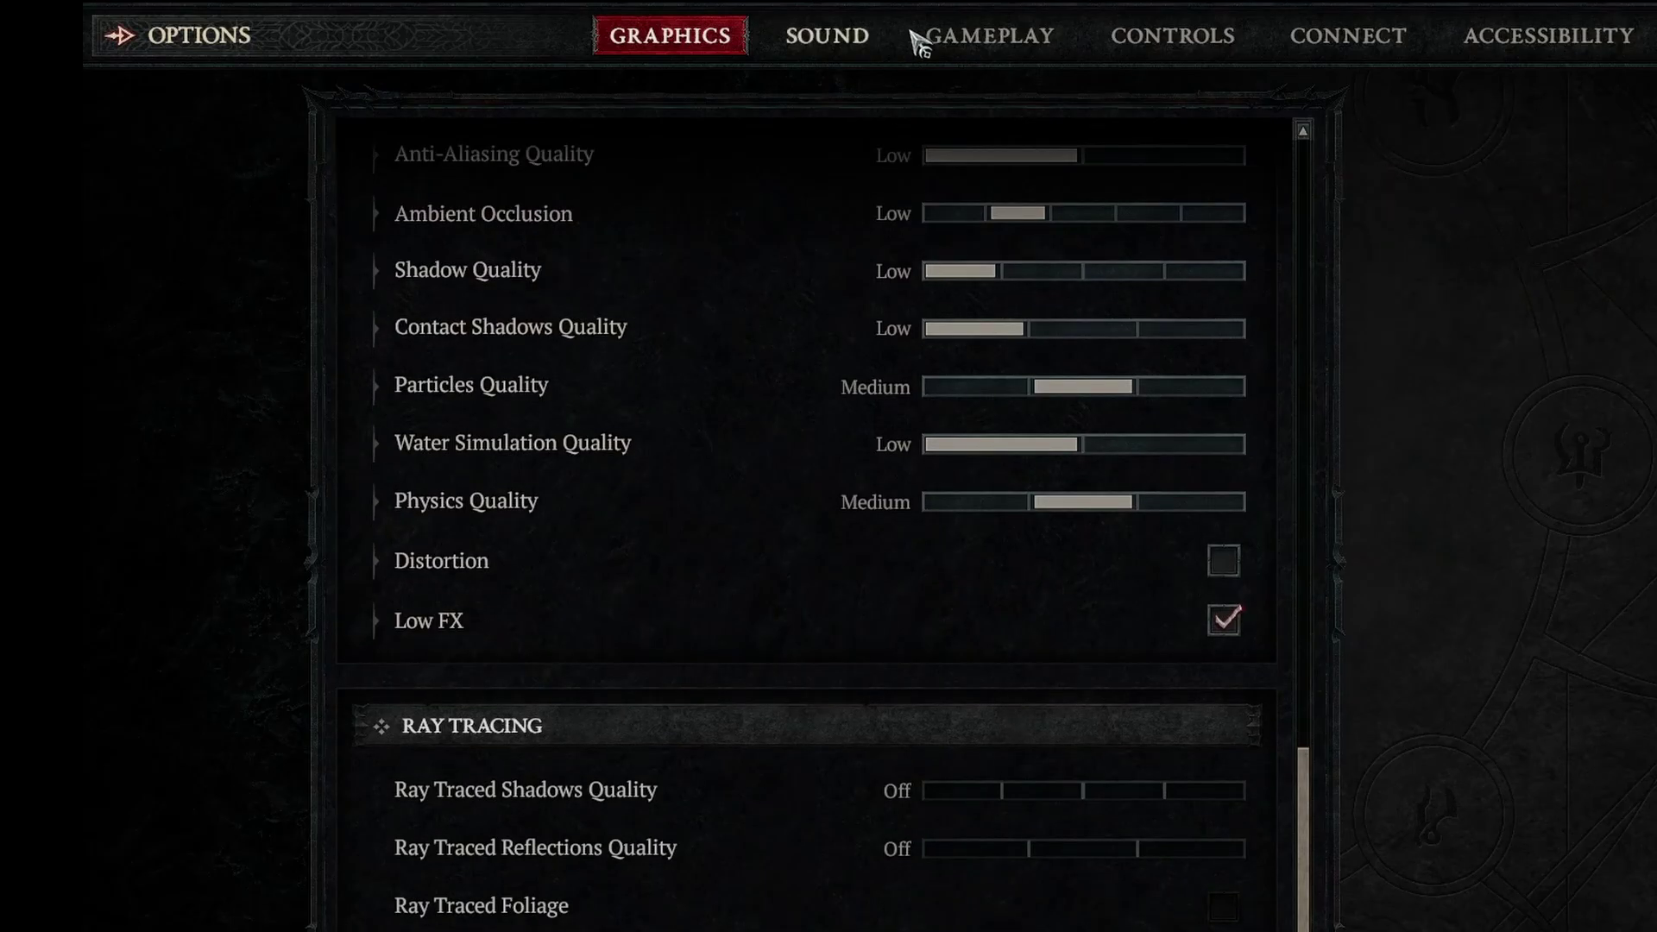
- Browse the Gameplay, Controls and Connect tabs, ending on Accessibility with Screen Reader and Text to Speech off
click(1006, 51)
drag(1302, 381, 1335, 876)
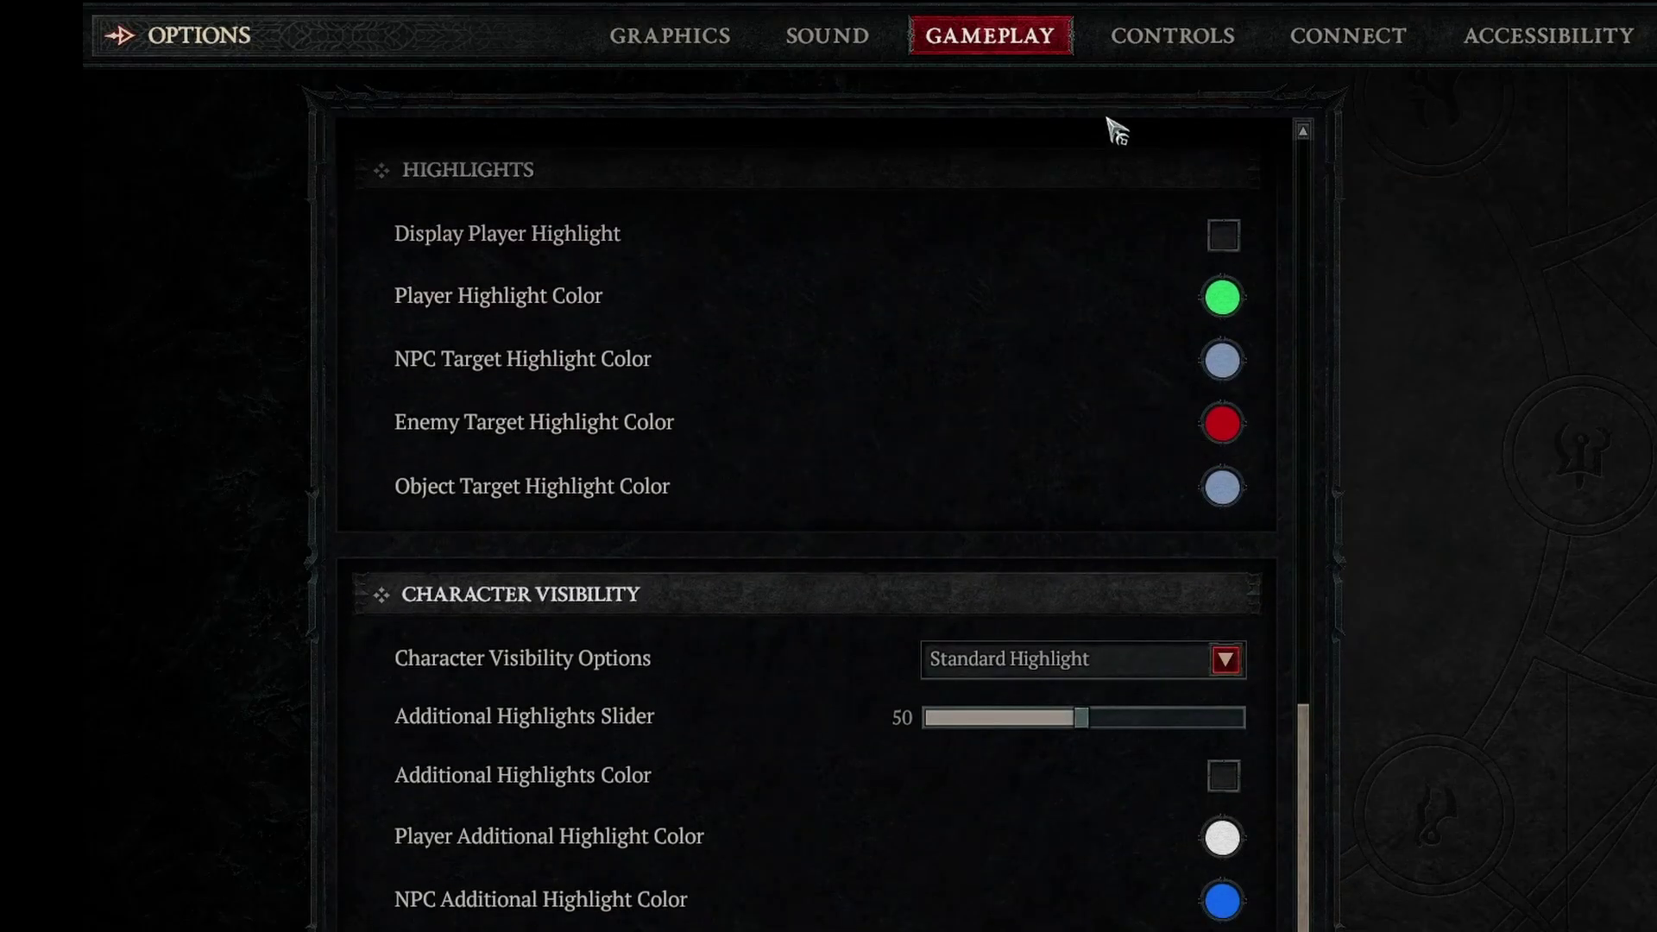
click(1132, 43)
click(1308, 37)
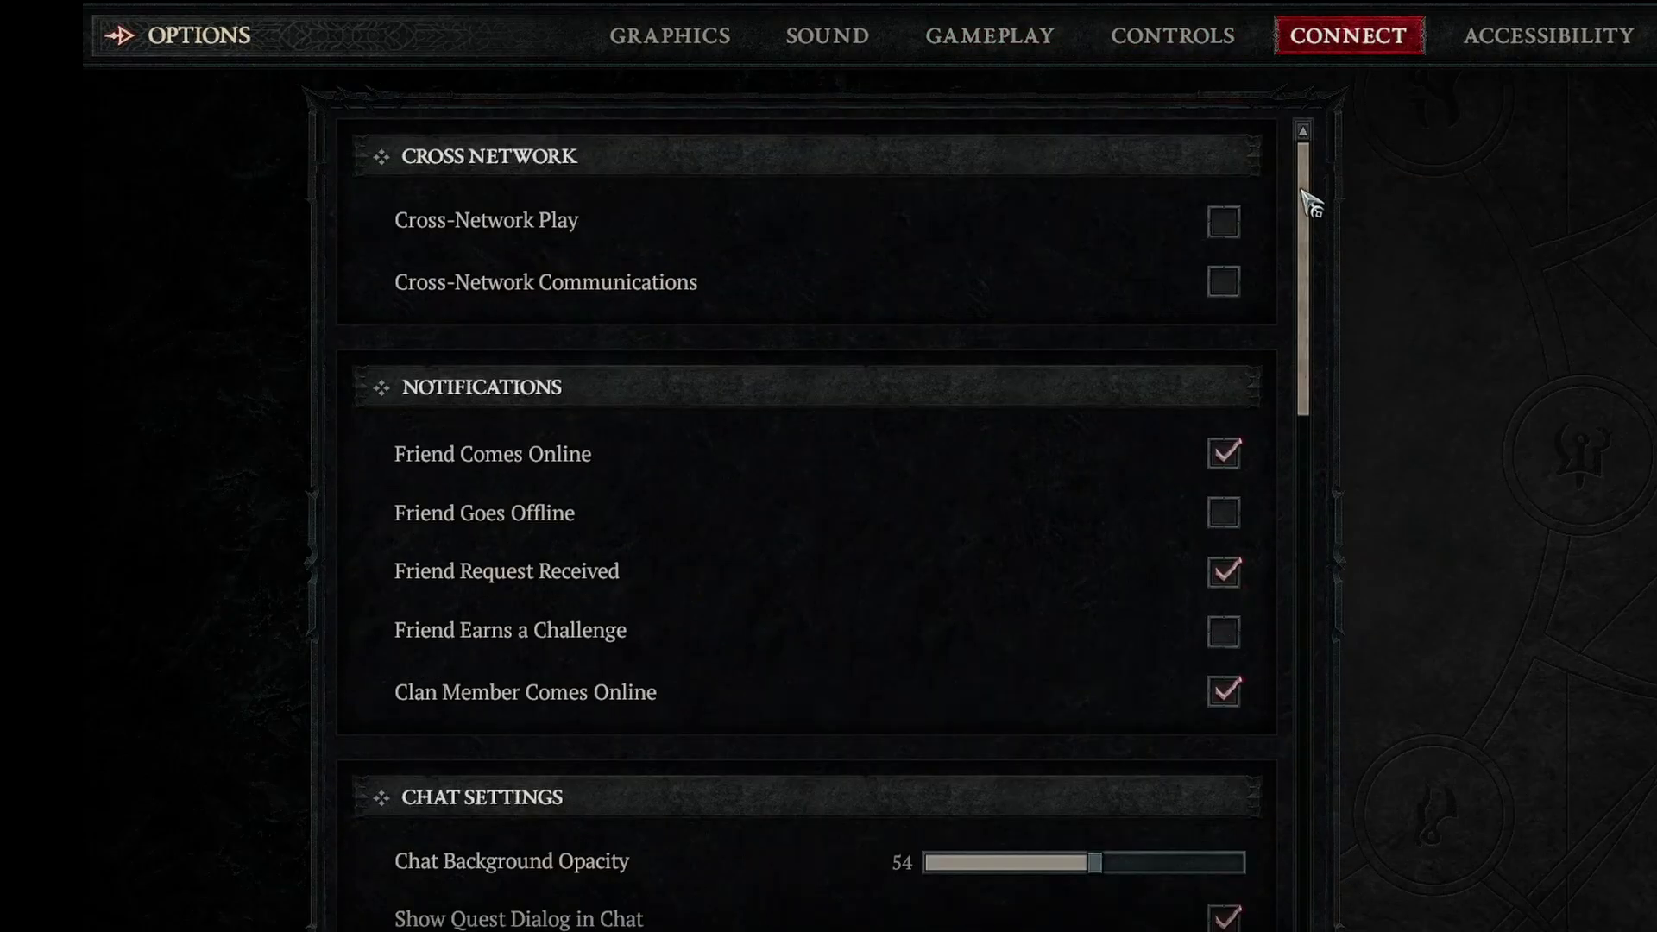
drag(1305, 313, 1337, 909)
click(1517, 45)
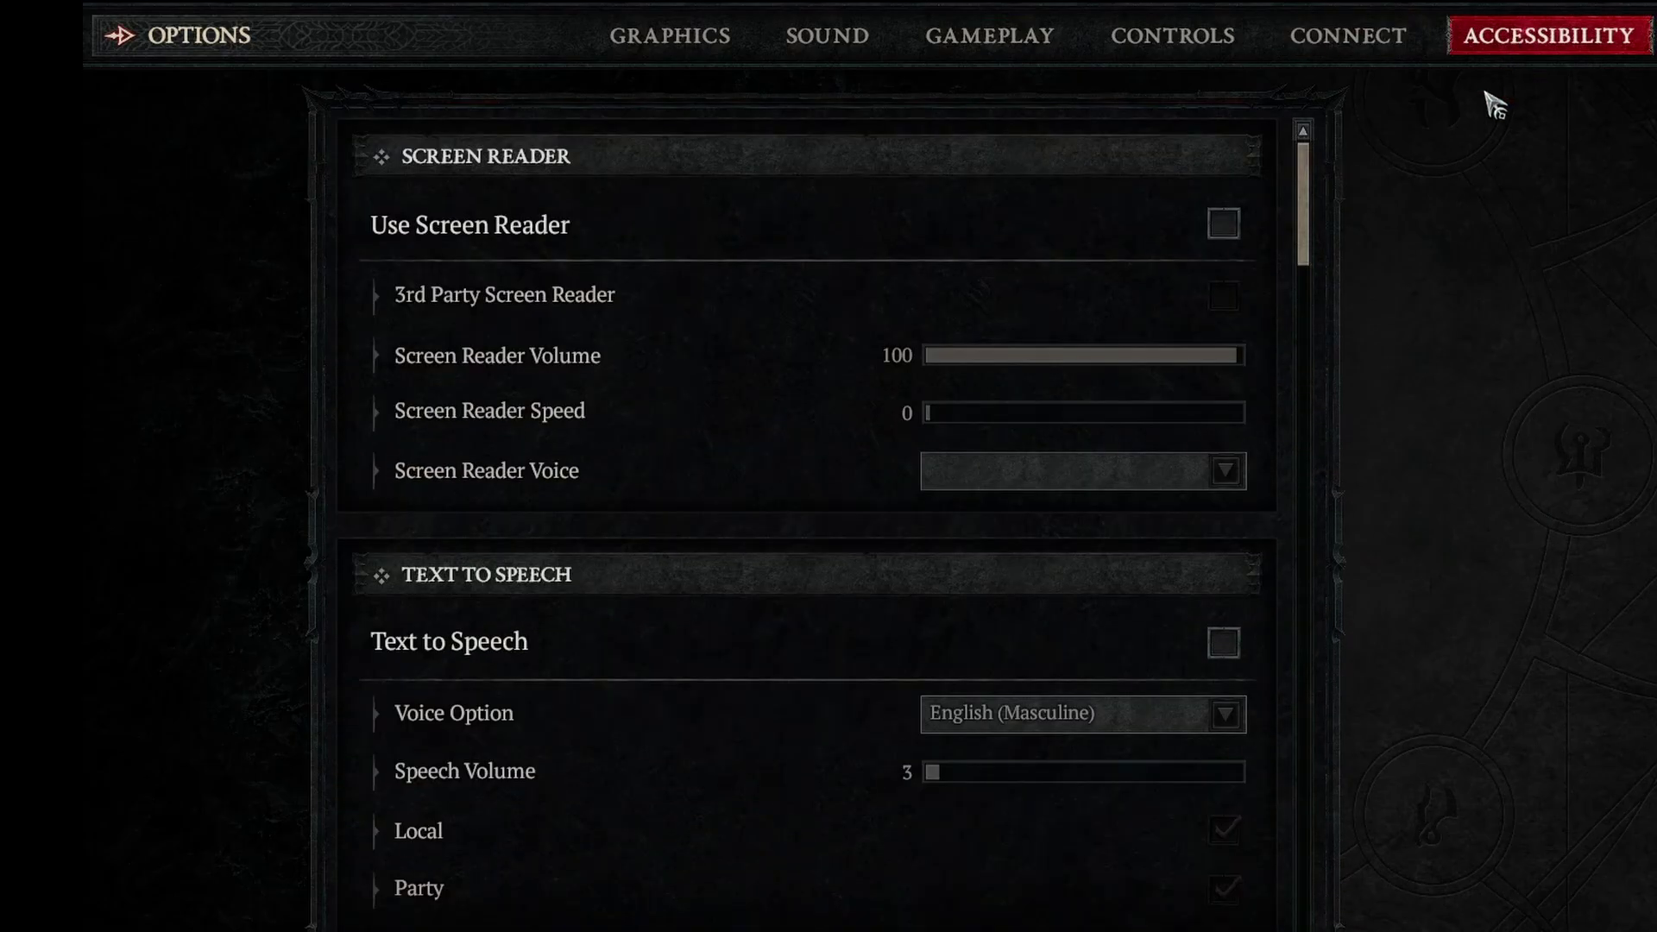